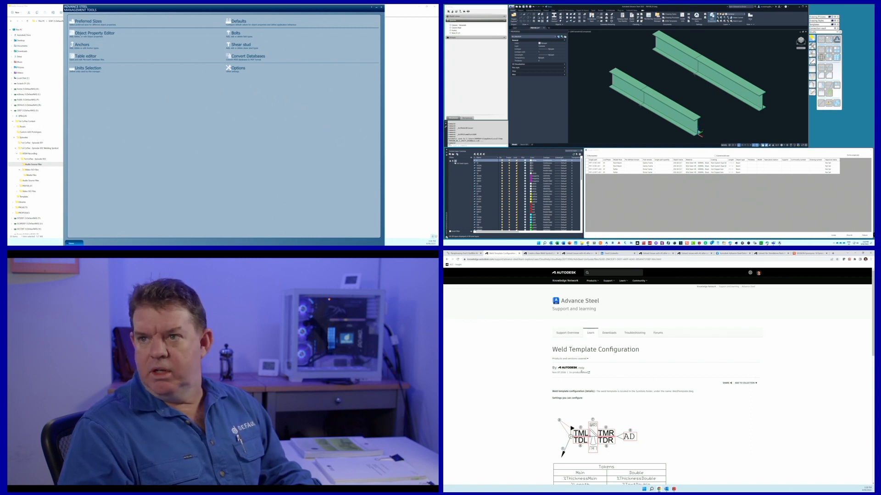
Read the weld symbol diagram and token table in the Weld Template Configuration help article
scroll(568, 397, down, 5)
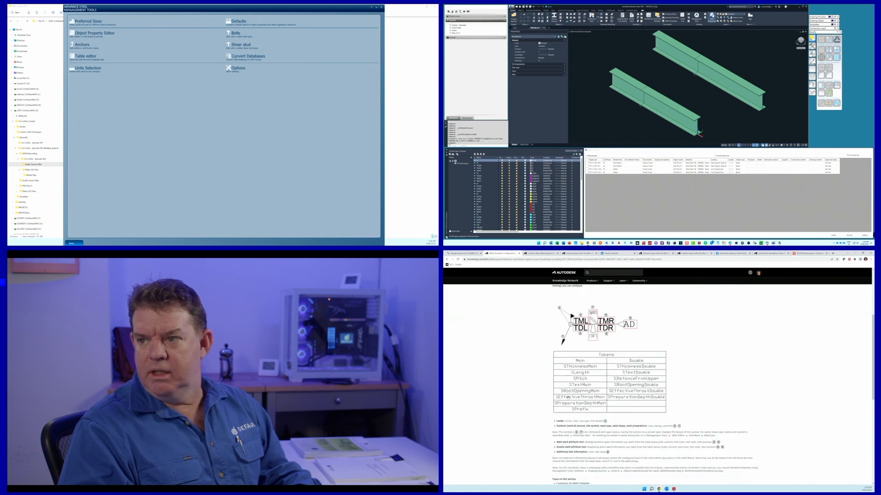
scroll(569, 398, up, 5)
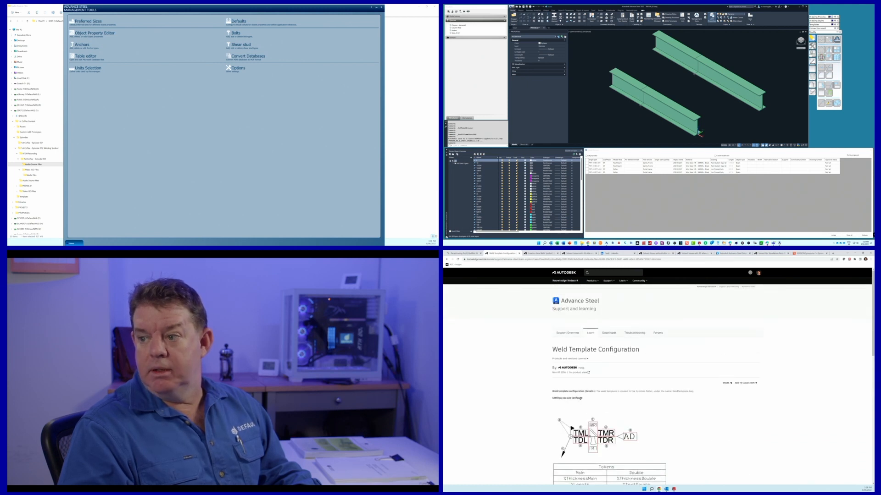
scroll(580, 398, down, 5)
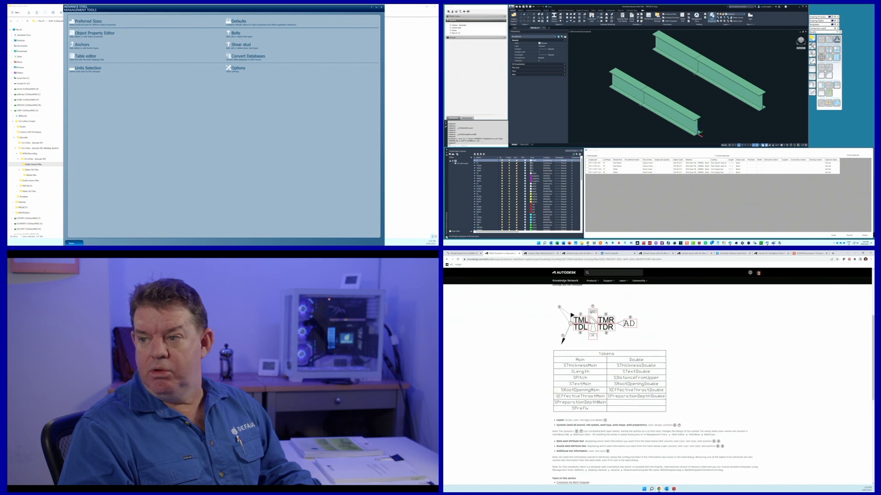
scroll(597, 402, up, 5)
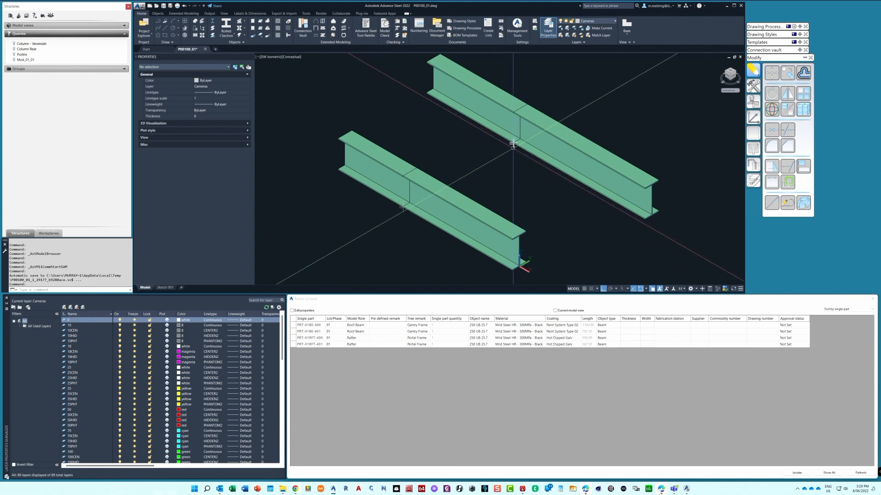
scroll(513, 148, up, 5)
scroll(513, 147, down, 5)
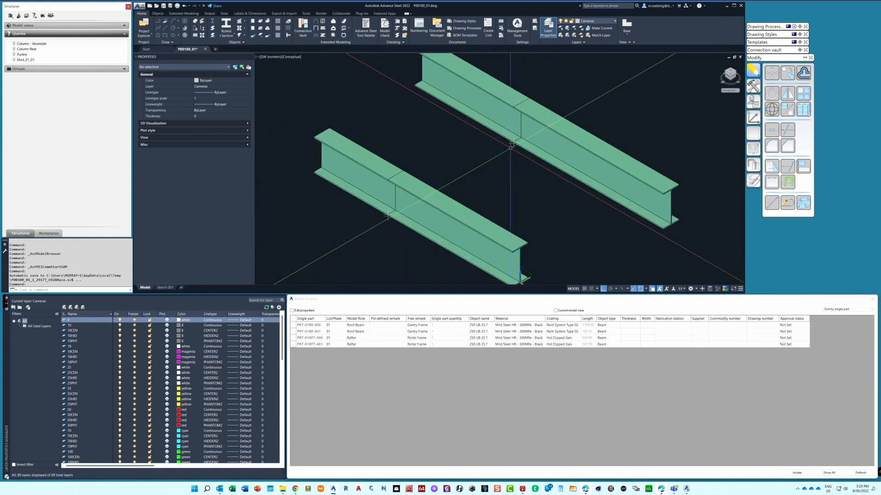
scroll(506, 152, down, 2)
scroll(506, 151, up, 2)
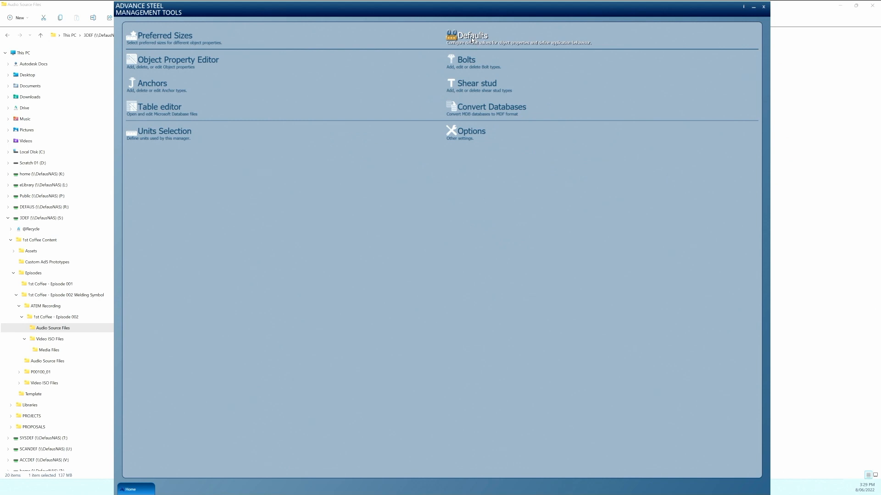
Open the Defaults in Management Tools and filter the categories by "weld"
click(471, 37)
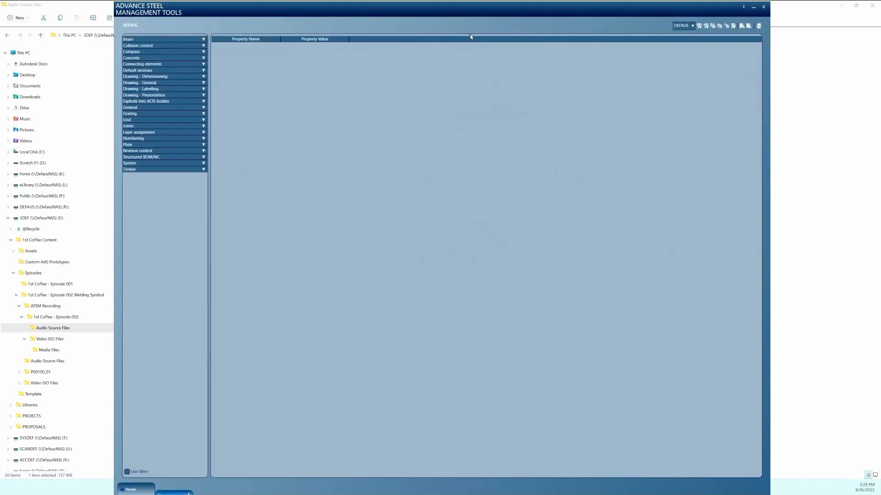
click(135, 472)
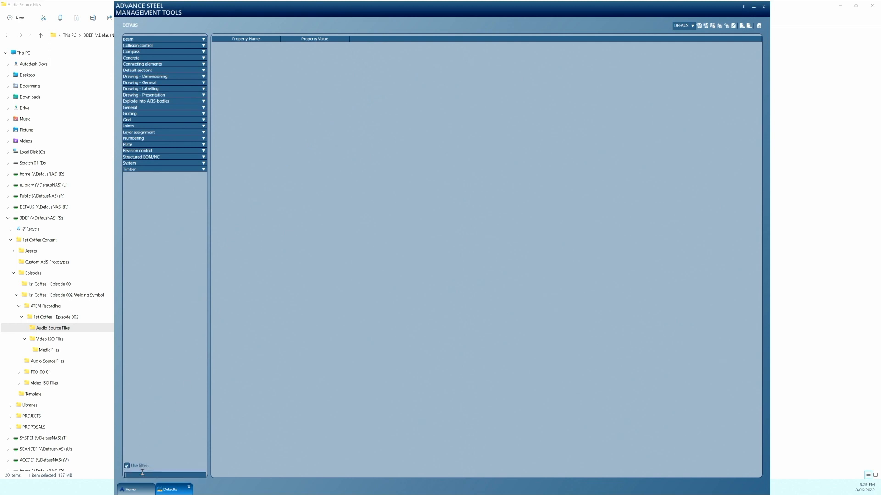
click(145, 471)
click(150, 490)
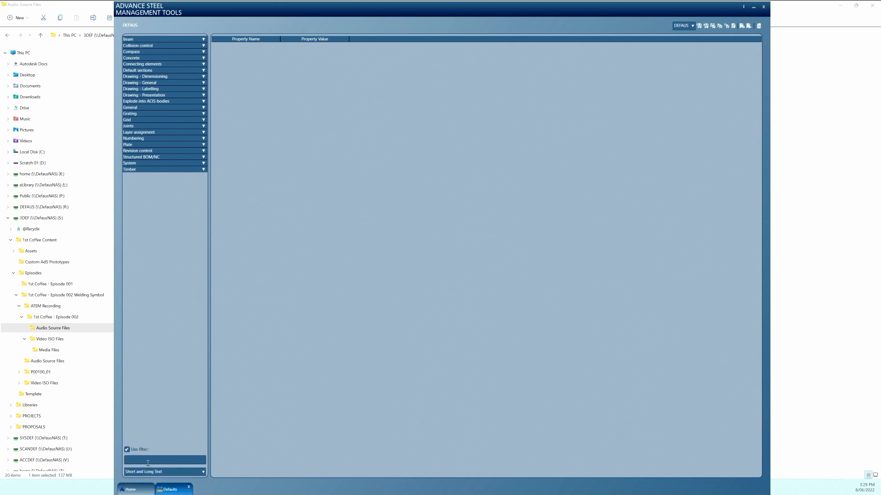
click(151, 459)
text(weld)
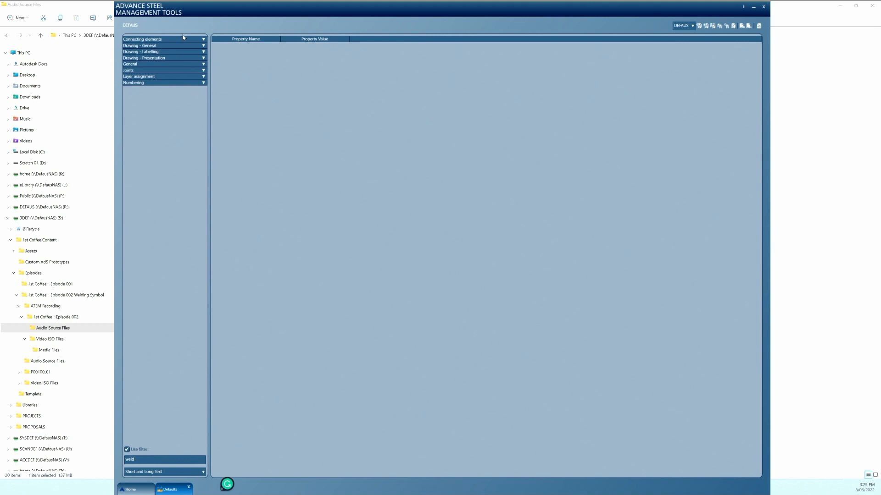
Edit the default weld template file name in the general settings of Drawing - General and close Management Tools
click(201, 46)
click(189, 52)
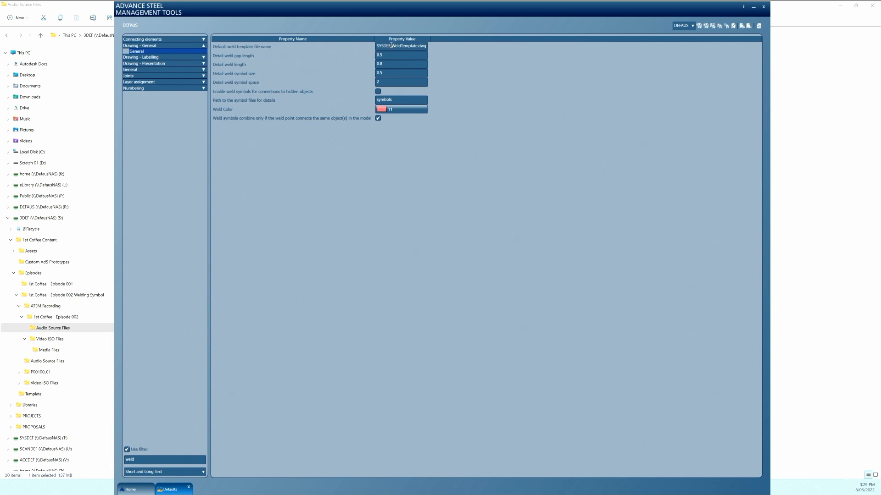
key(BackSpace)
key(BackSpace)
key(BackSpace)
key(BackSpace)
key(BackSpace)
key(BackSpace)
key(BackSpace)
click(764, 8)
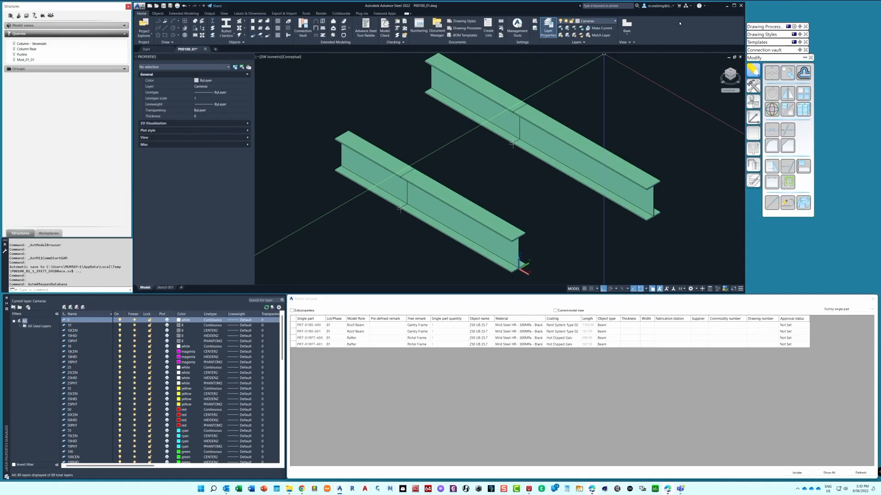
Save P00100_01 while exiting Advance Steel and relaunch the program with the DEFAUS content
click(741, 5)
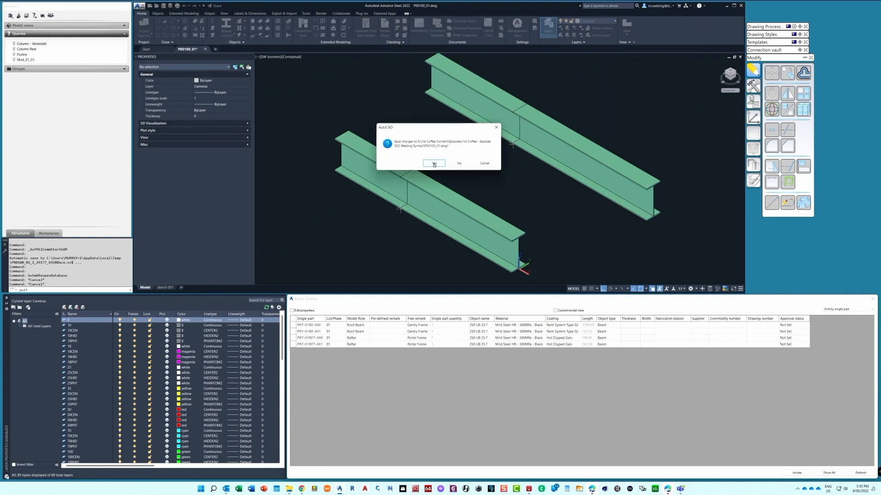
click(434, 164)
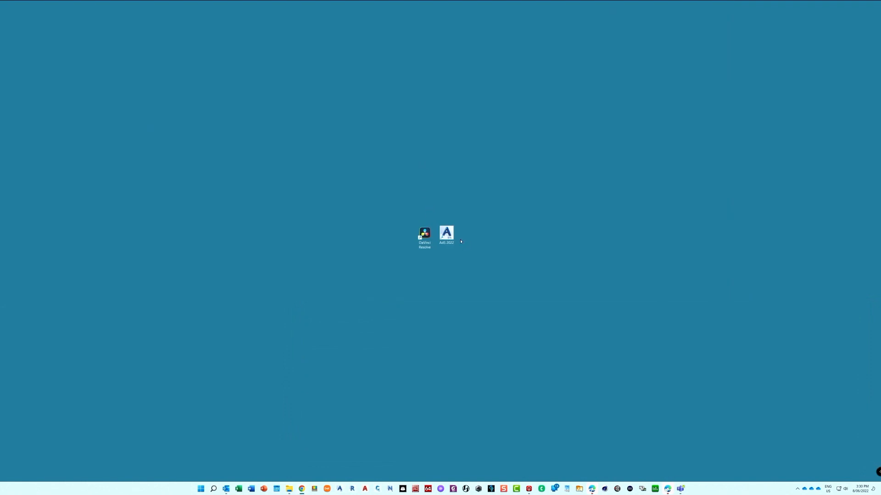
click(341, 489)
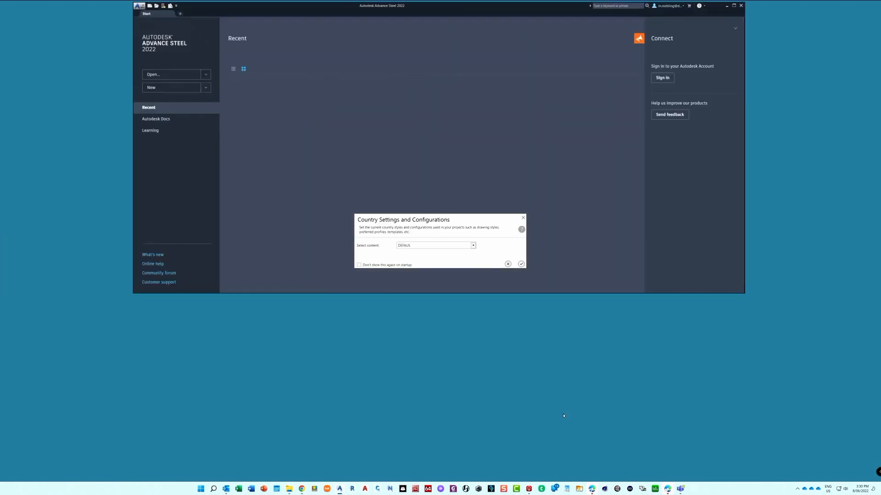
click(521, 265)
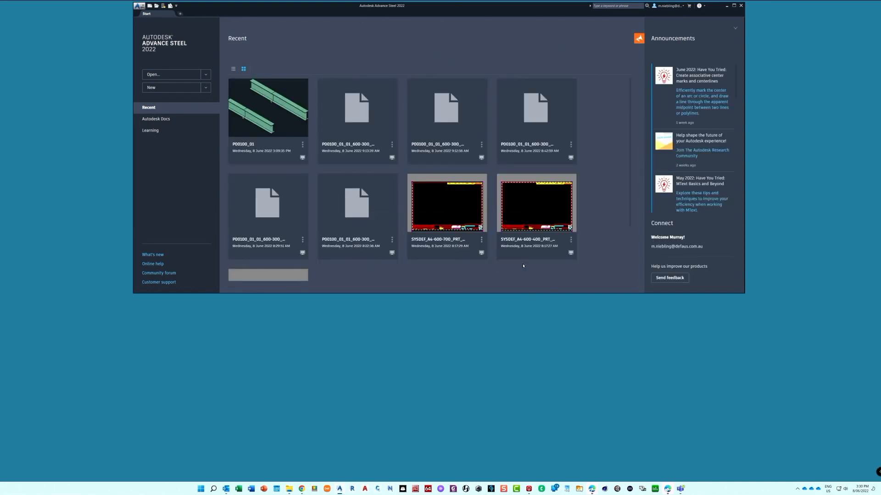
Reopen the recent P00100_01 model and bring up its Model Browser
click(244, 119)
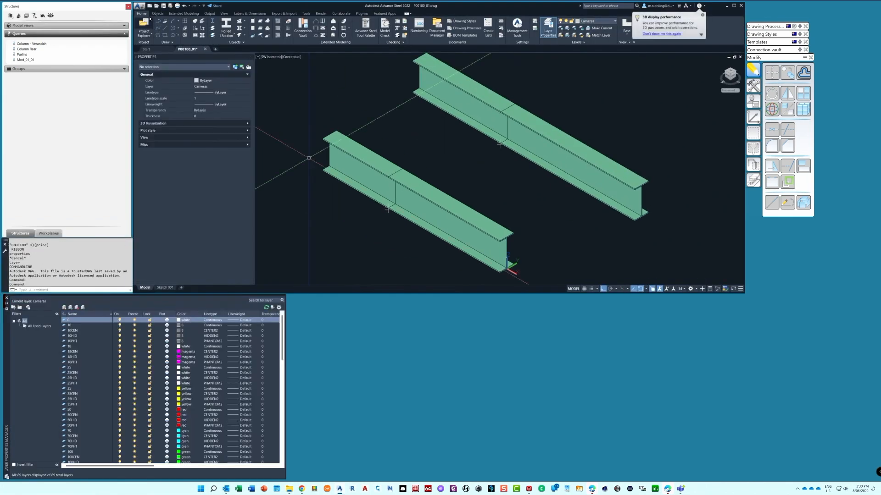
click(147, 44)
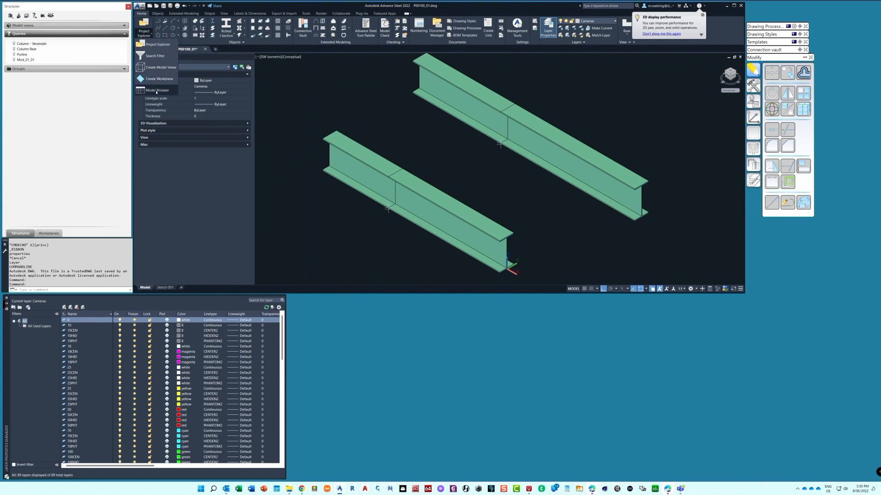
click(156, 92)
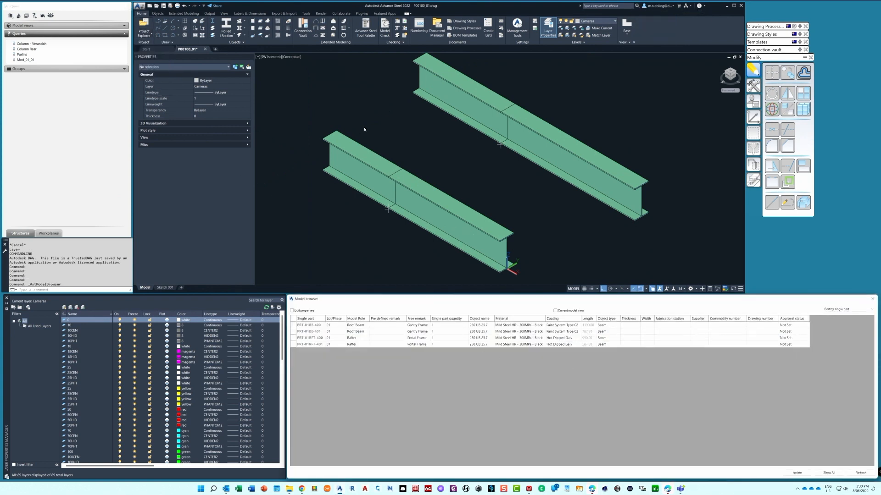
Delete all existing detail drawings from the Document Manager, including their documents
click(210, 14)
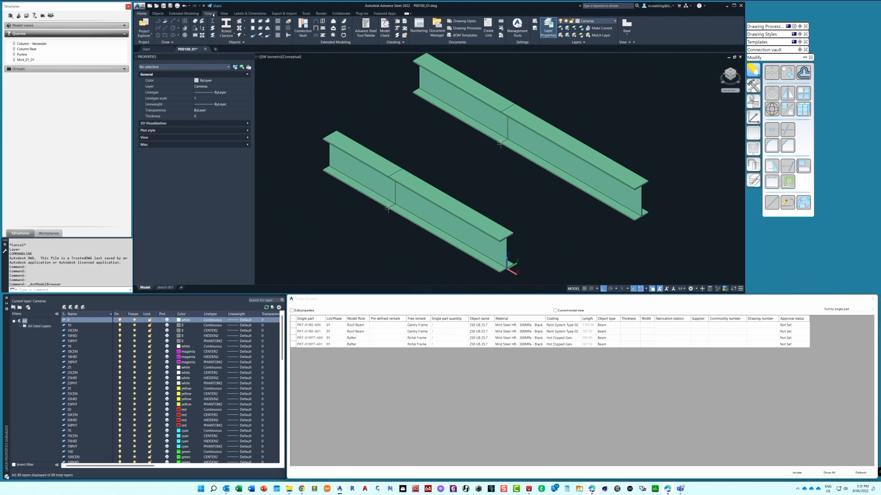
click(212, 28)
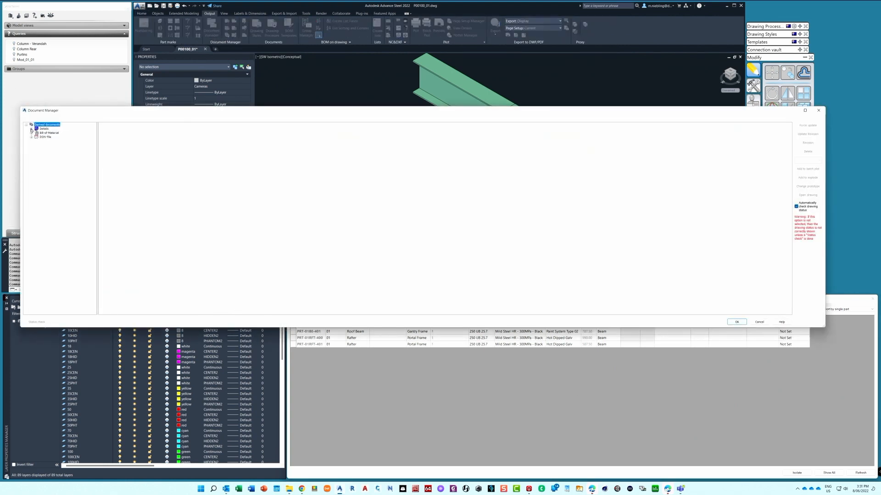
click(31, 129)
click(37, 133)
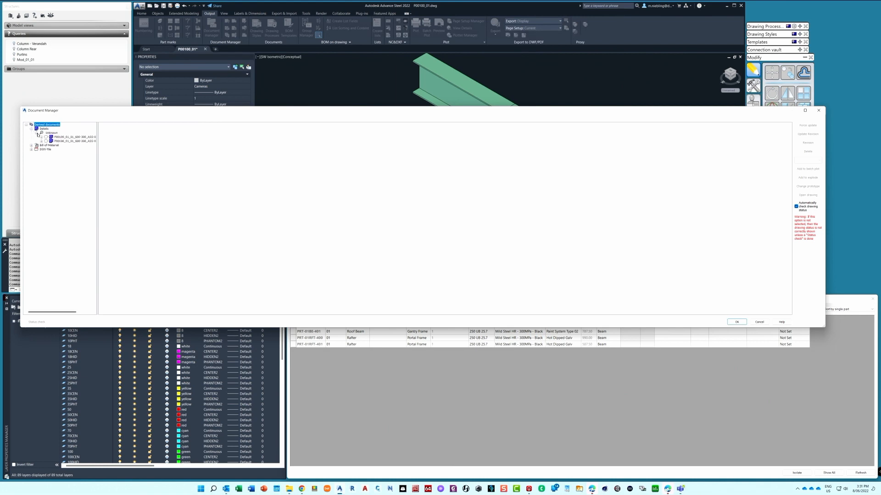
click(44, 129)
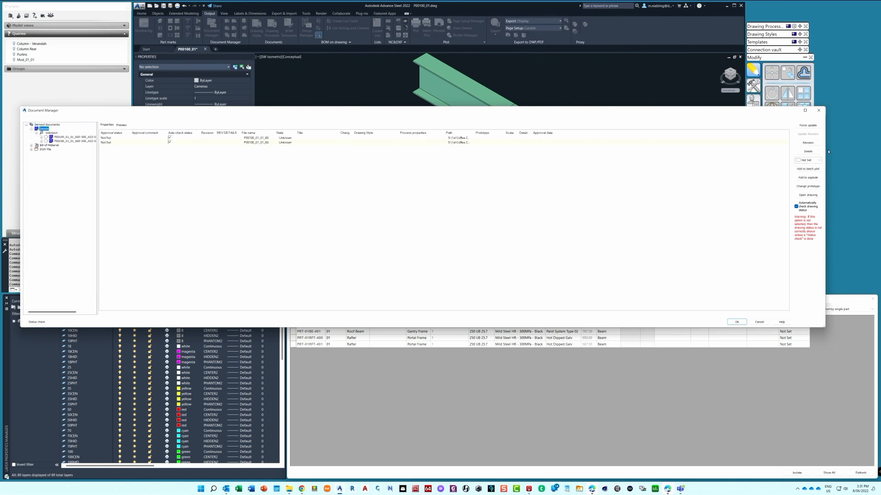
click(811, 151)
click(737, 322)
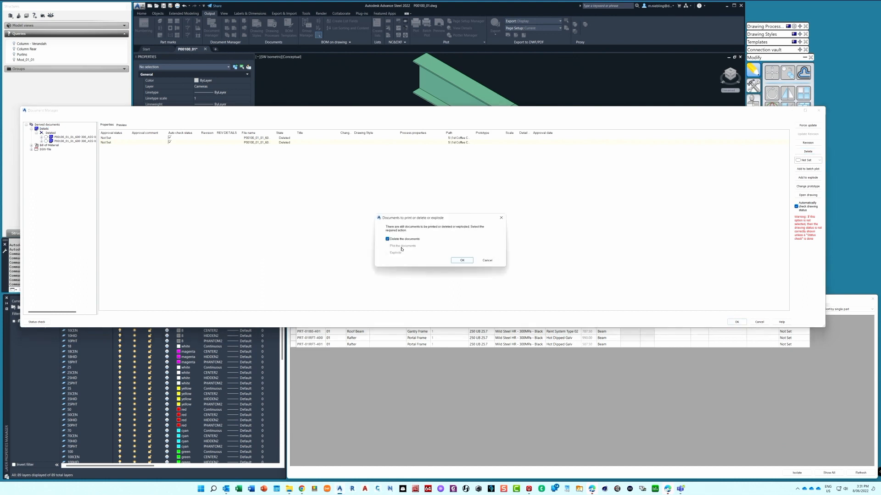
click(459, 260)
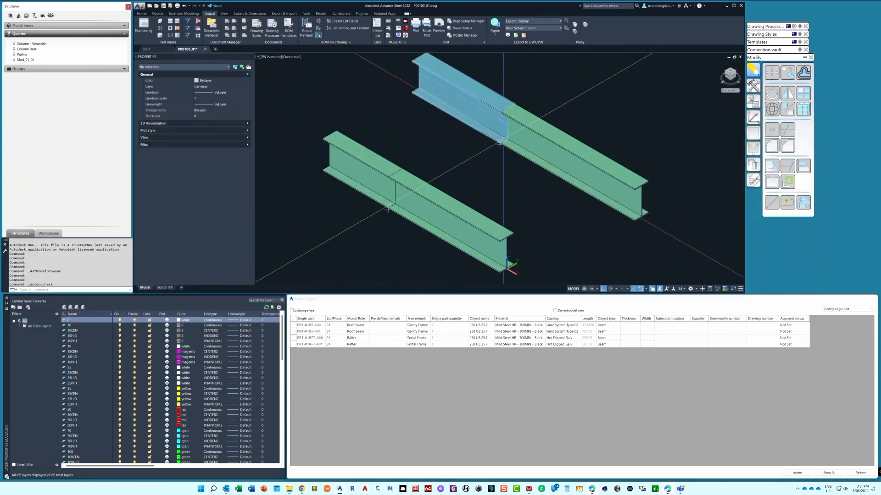
Examine the main weld, double weld and additional data properties of the weld midway along the rear beam
scroll(501, 144, up, 6)
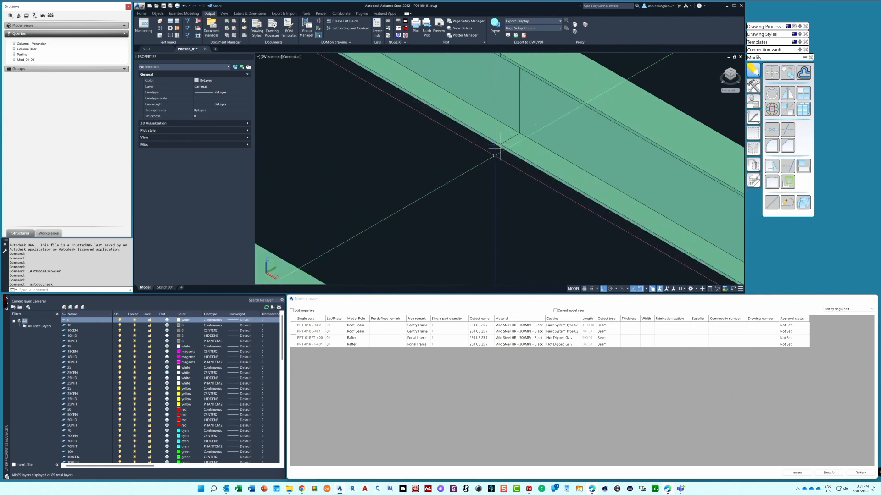
scroll(500, 157, down, 8)
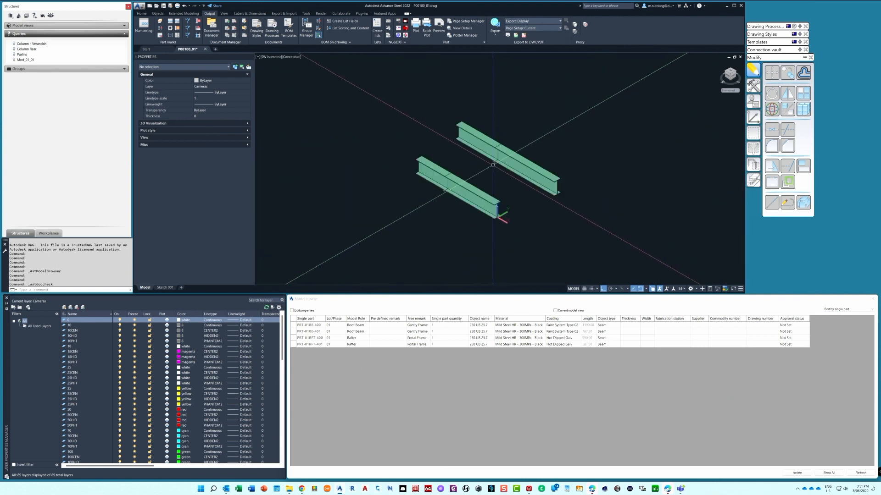
scroll(490, 162, up, 2)
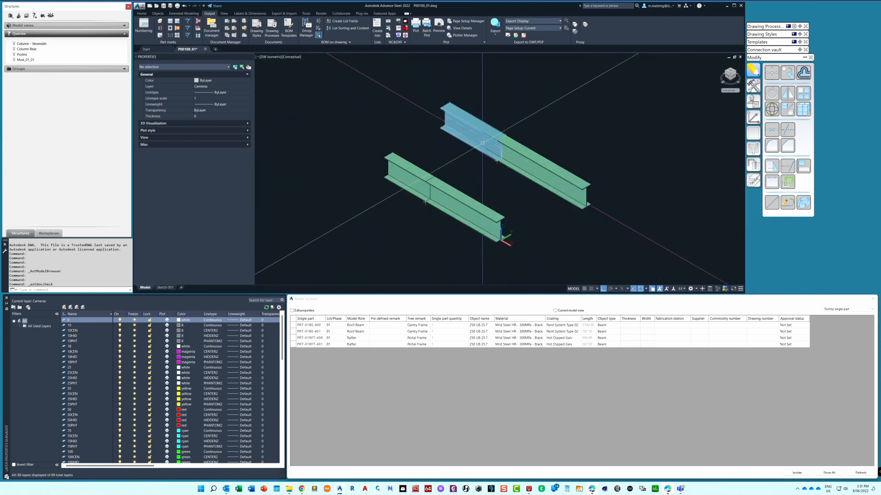
scroll(487, 163, up, 3)
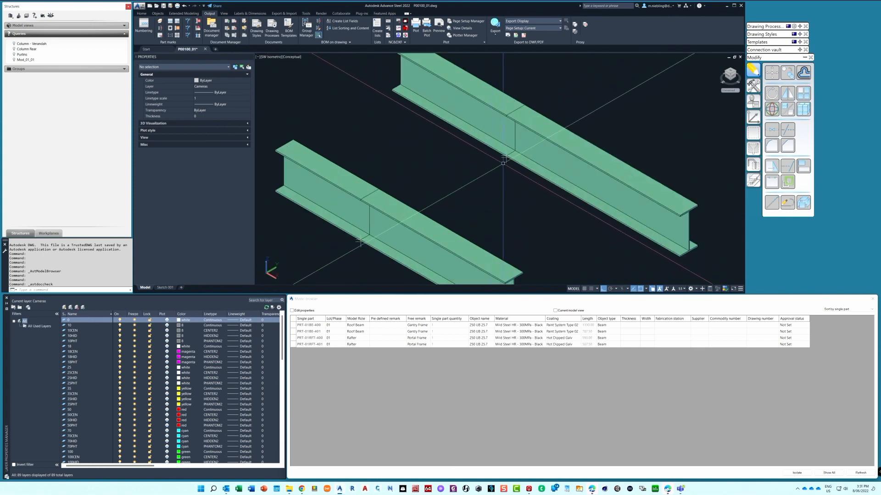
click(506, 160)
double_click(507, 161)
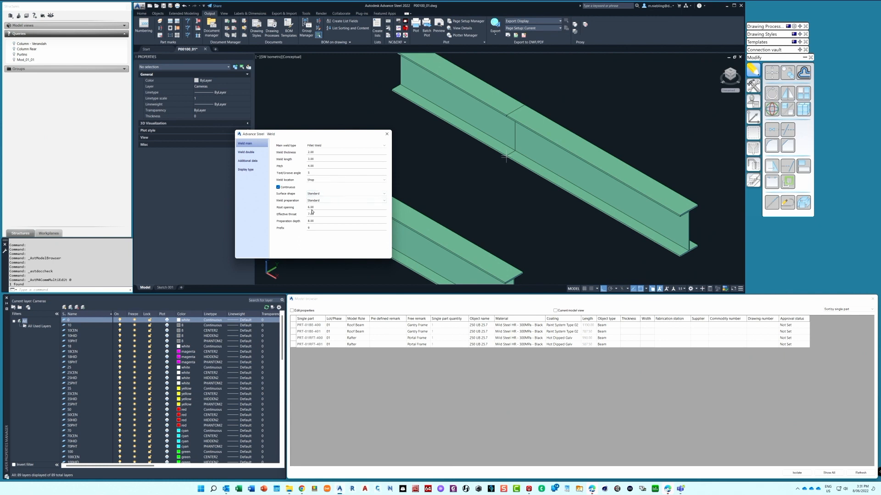
click(251, 154)
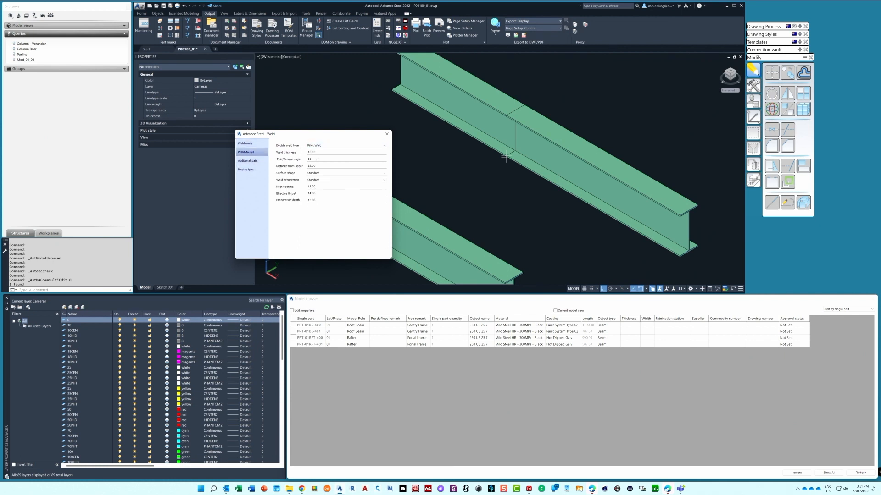
click(247, 161)
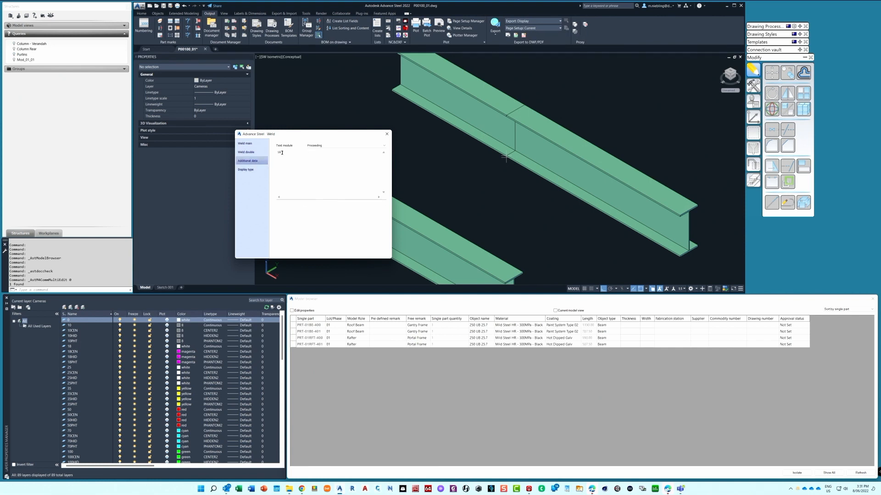
click(386, 134)
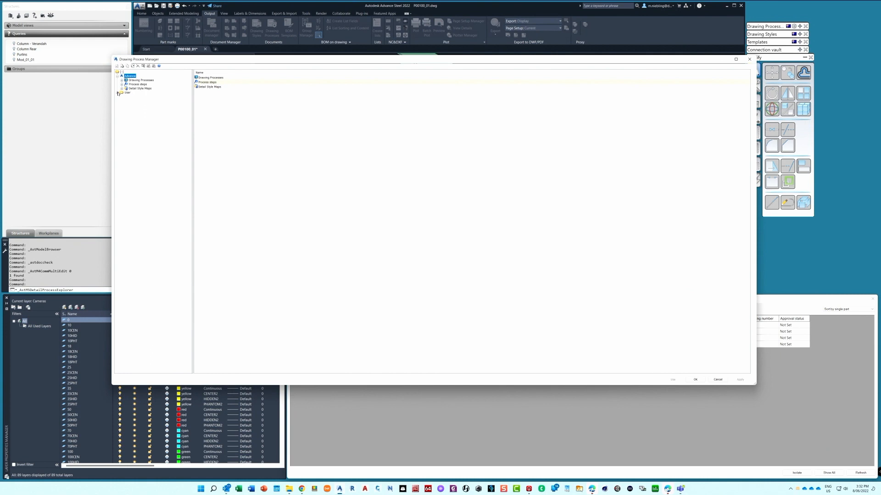
Run the user drawing process 600-300 - A1 - Ass Stick from FAB Assemblies with its default process properties
click(118, 92)
click(122, 97)
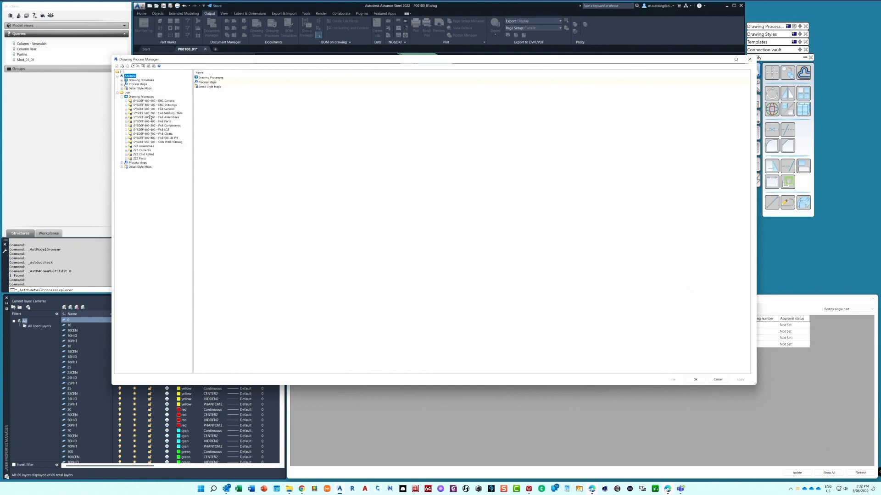
click(147, 117)
click(126, 118)
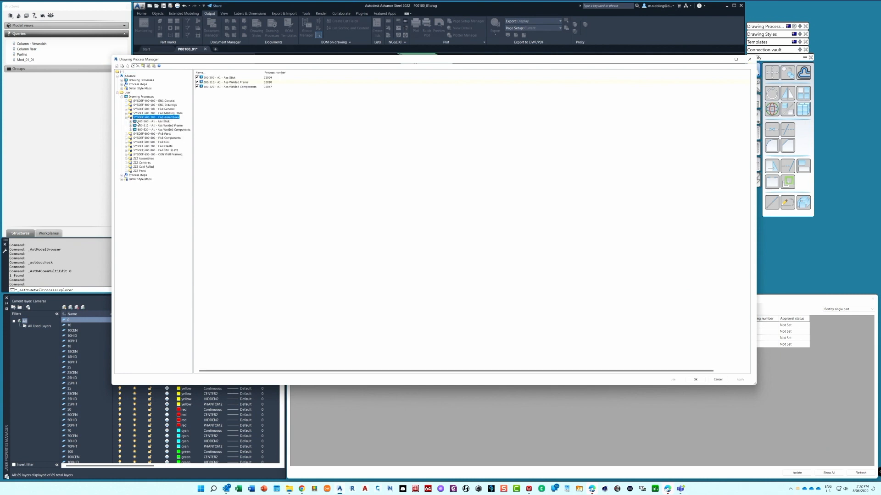
click(152, 122)
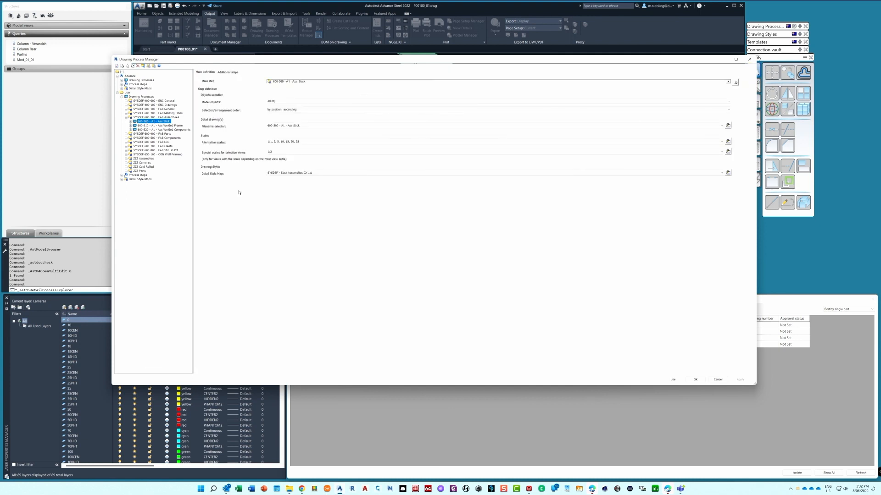
click(672, 380)
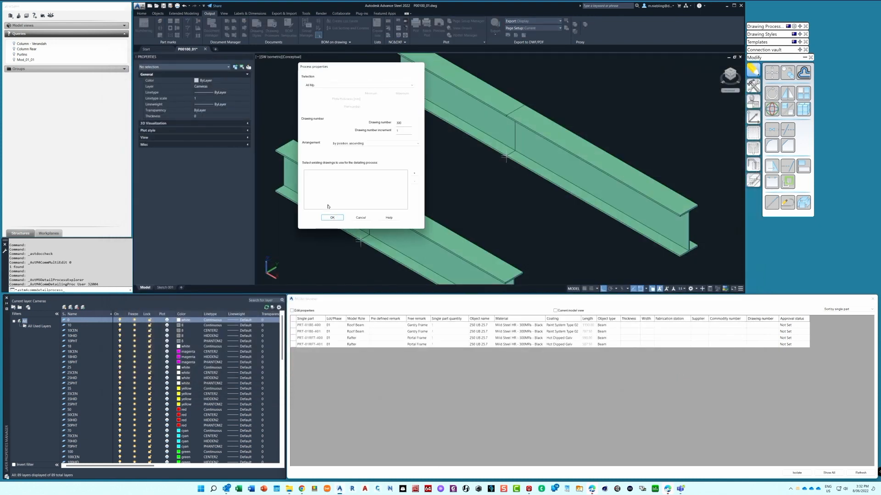
click(332, 217)
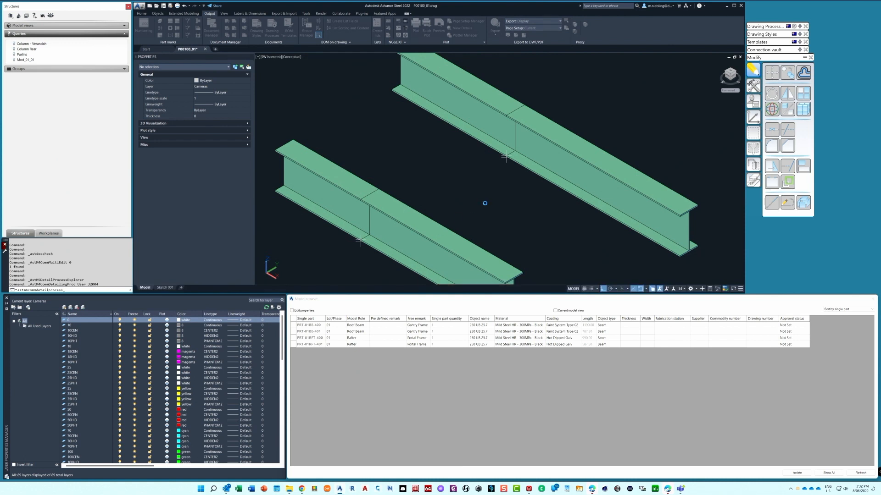
Open the rear roof beam's assembly detail and examine its weld symbol close up
click(576, 172)
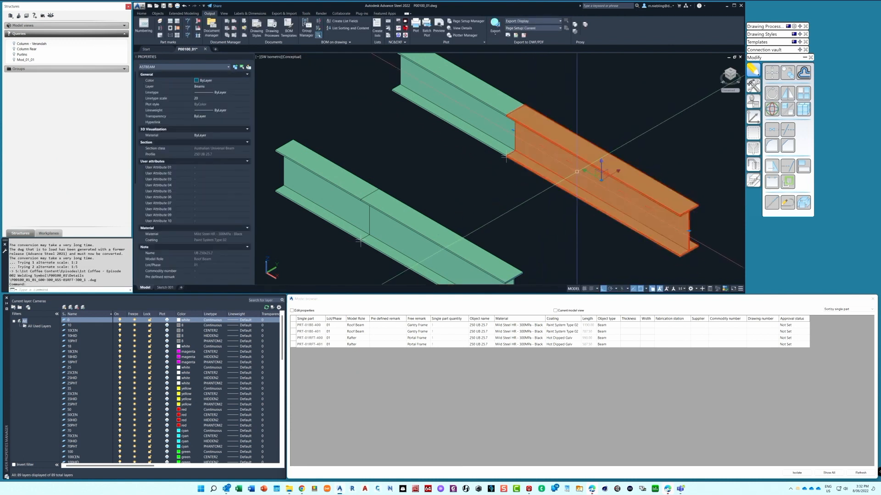
right_click(577, 172)
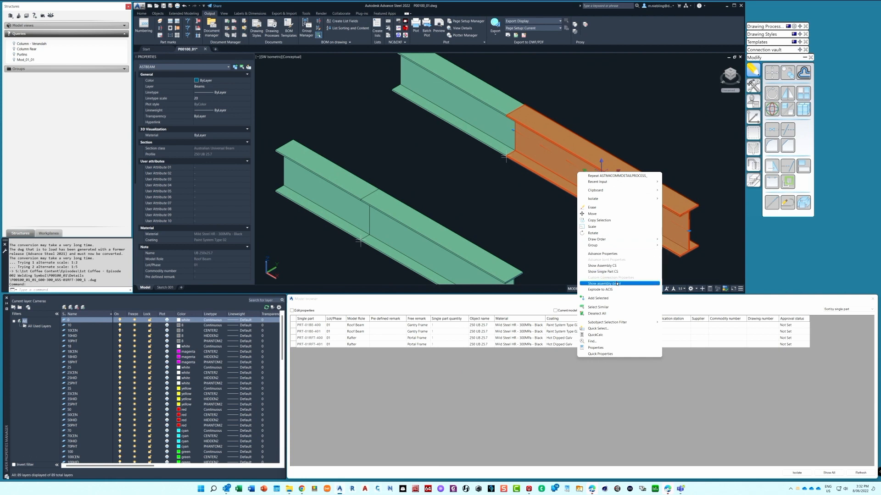
click(604, 283)
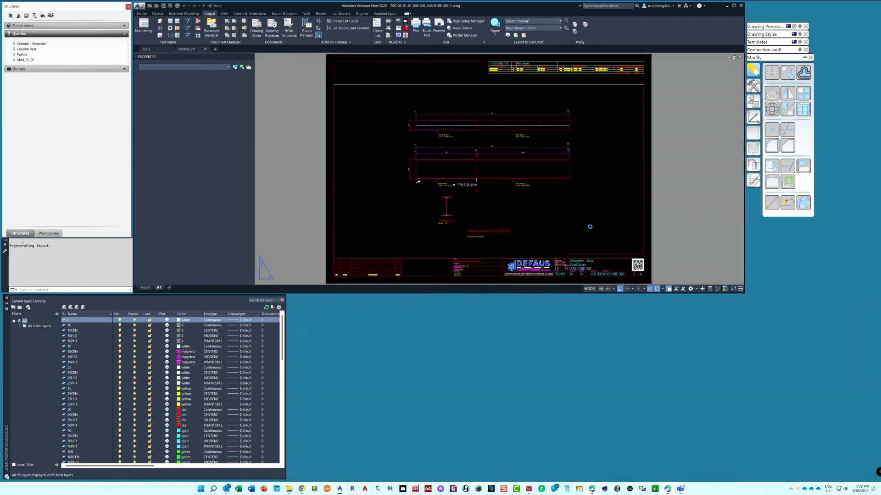
scroll(476, 193, up, 8)
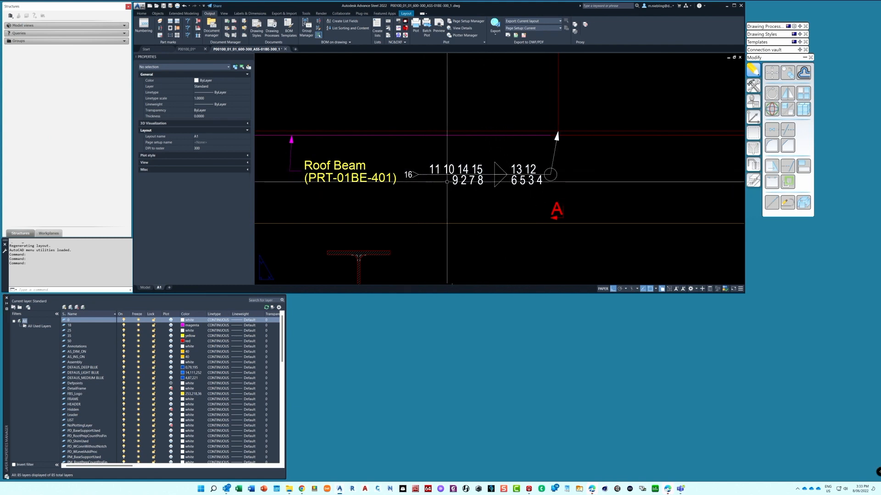
In the P00100_01 model, set the rear beam's main weld thickness to 6, length to 50, pitch to 400 and text/groove angle to 30%%d
click(186, 49)
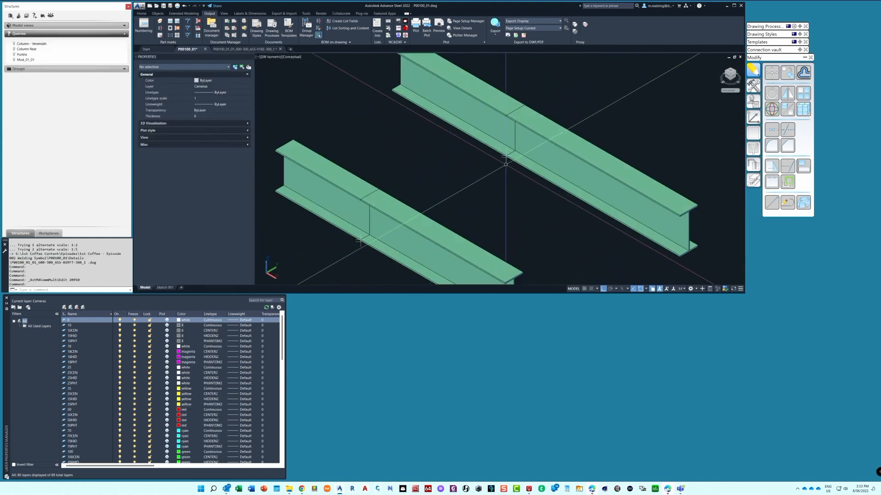
scroll(505, 157, up, 4)
double_click(505, 157)
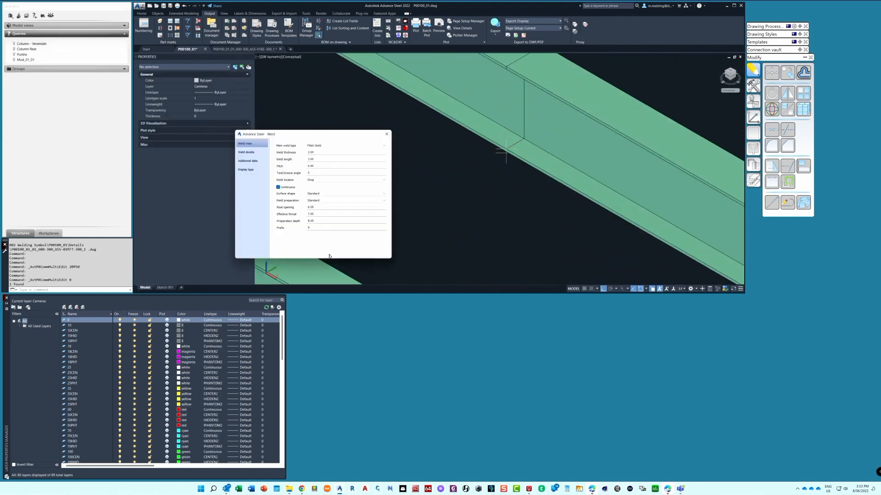
click(319, 153)
text(6)
click(316, 159)
double_click(317, 159)
text(50)
key(Tab)
text(400)
click(312, 172)
text(30%%d)
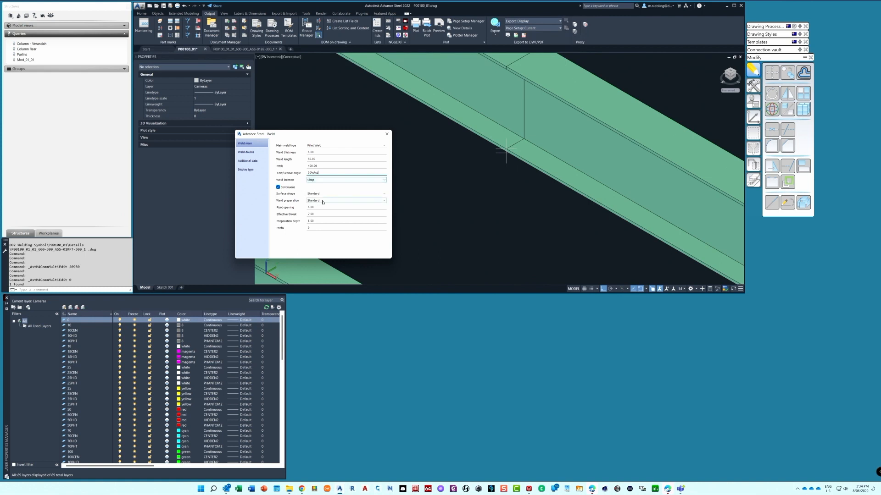
Set the main weld's root opening to 2 and both its effective throat and preparation depth to 0
drag(317, 207, 291, 205)
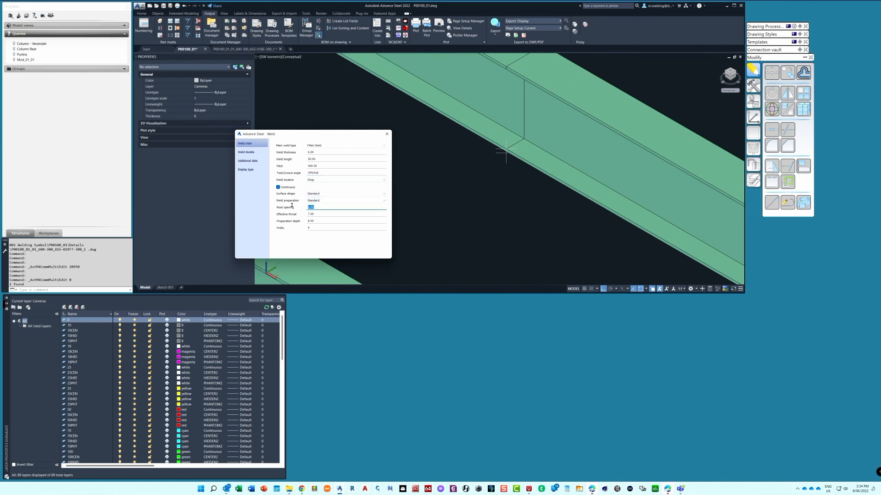
text(2)
drag(318, 213, 295, 213)
text(7)
key(Tab)
text(8)
click(318, 214)
text(0)
key(Tab)
text(0)
key(Tab)
Set the double weld's thickness to 6, text/groove angle to 30%%d, root opening to 2, and effective throat and preparation depth to 0
click(257, 153)
double_click(316, 152)
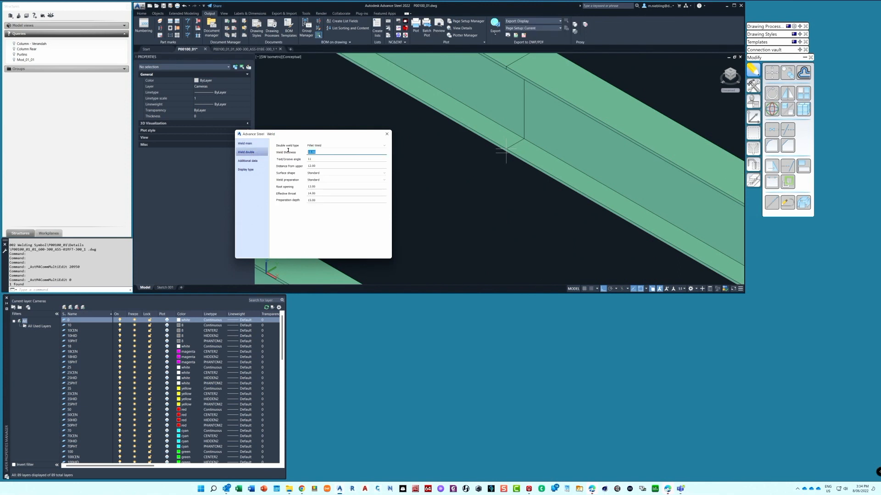
text(6)
key(Tab)
text(30%%d)
key(Tab)
text(0)
key(Tab)
text(2)
key(Tab)
text(0)
key(Tab)
text(0)
click(250, 160)
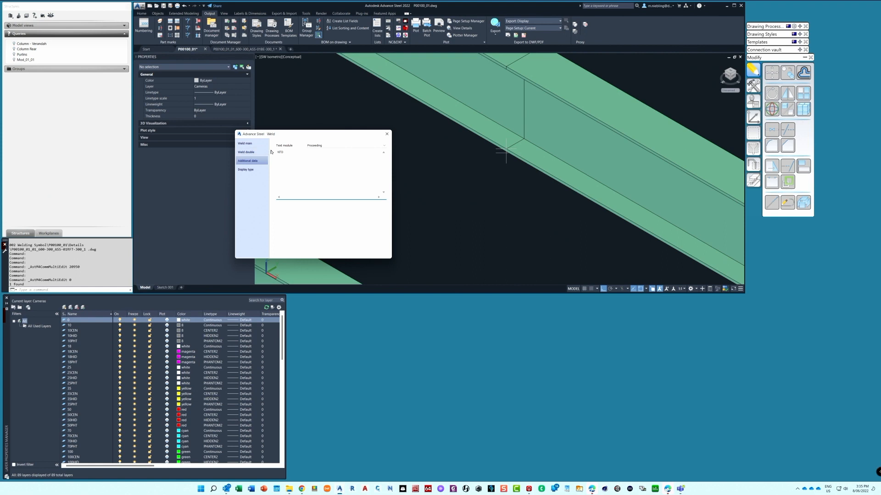
click(387, 134)
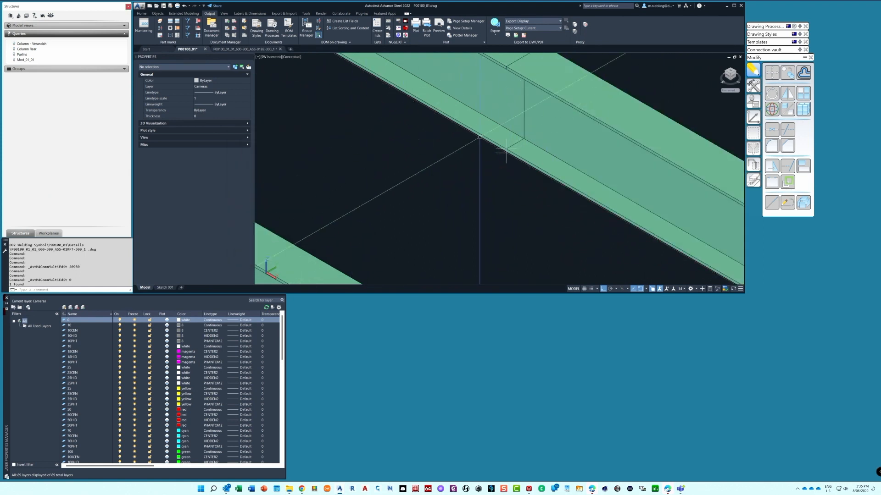
Return to the roof beam assembly drawing and update the detail view containing the weld symbol
click(243, 49)
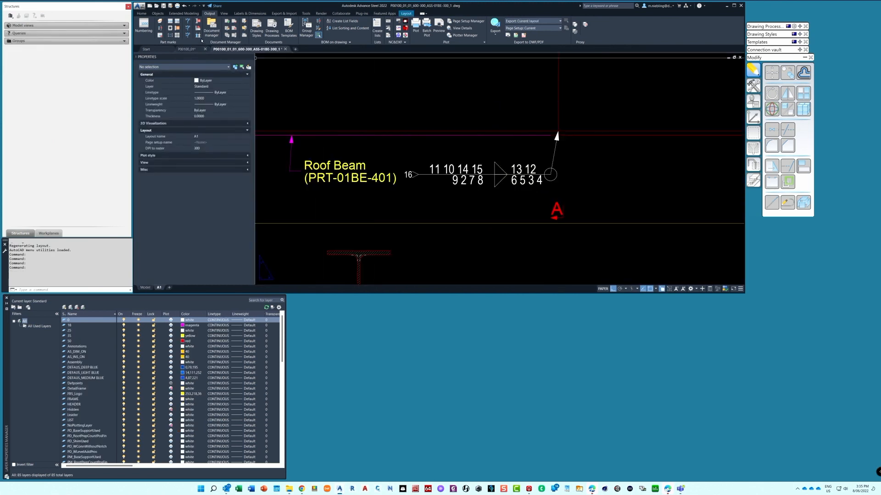
click(250, 14)
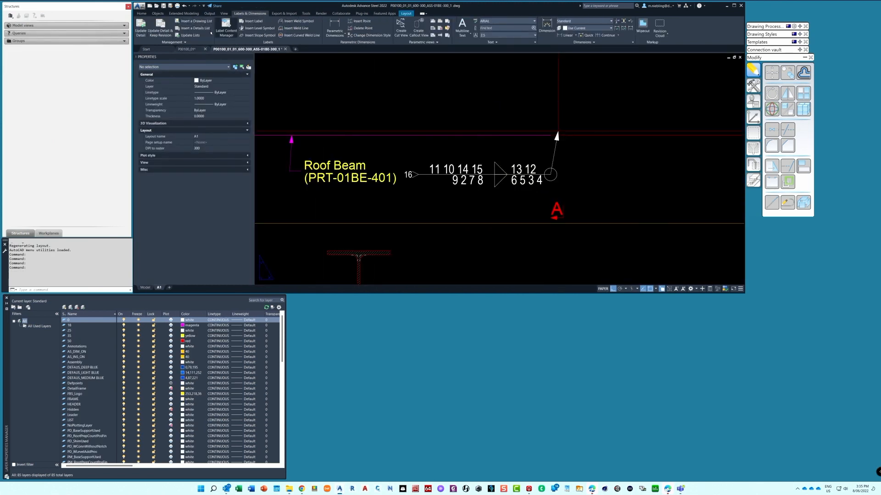
click(141, 26)
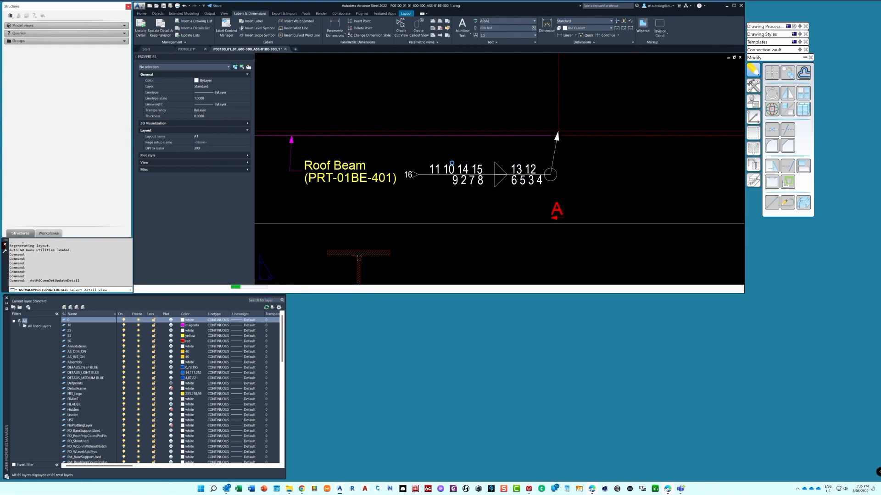
click(450, 163)
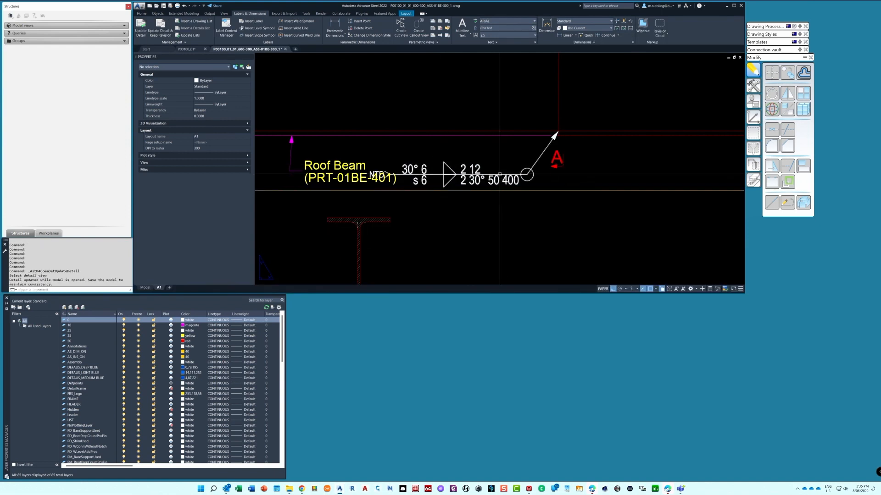
Move the weld symbol clear of the Roof Beam label, below the section A mark, with ortho off
click(526, 184)
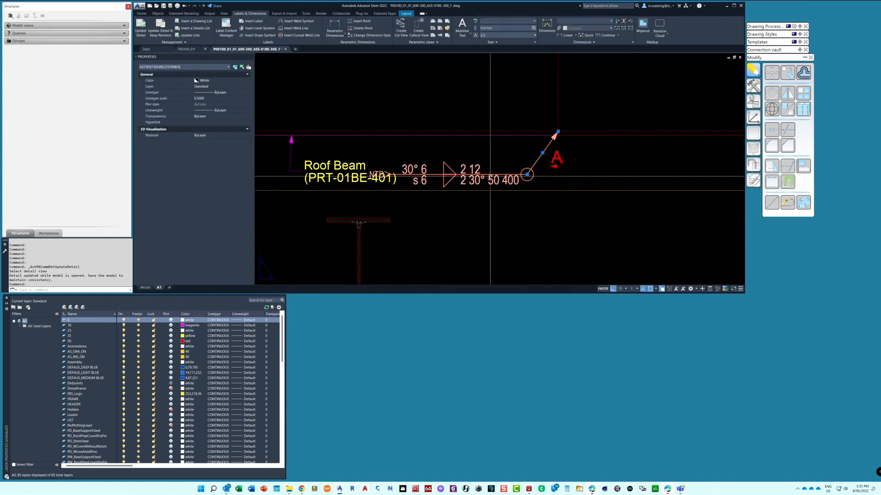
click(527, 174)
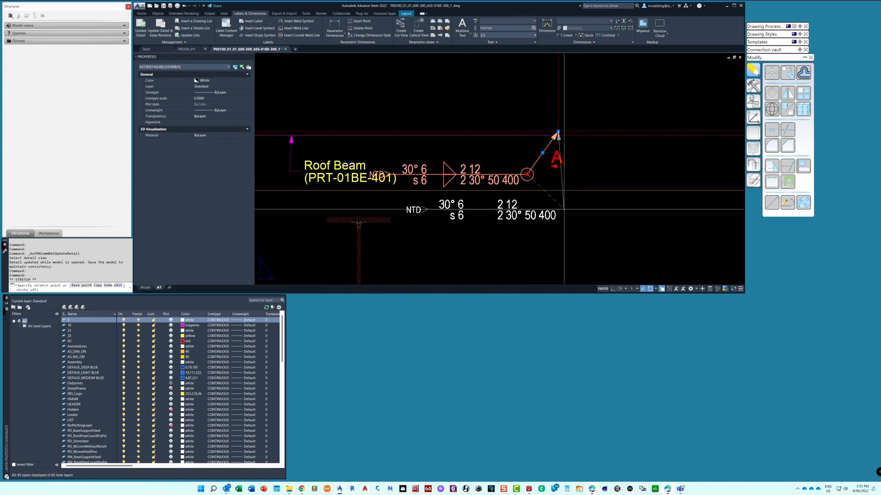
key(F8)
click(565, 213)
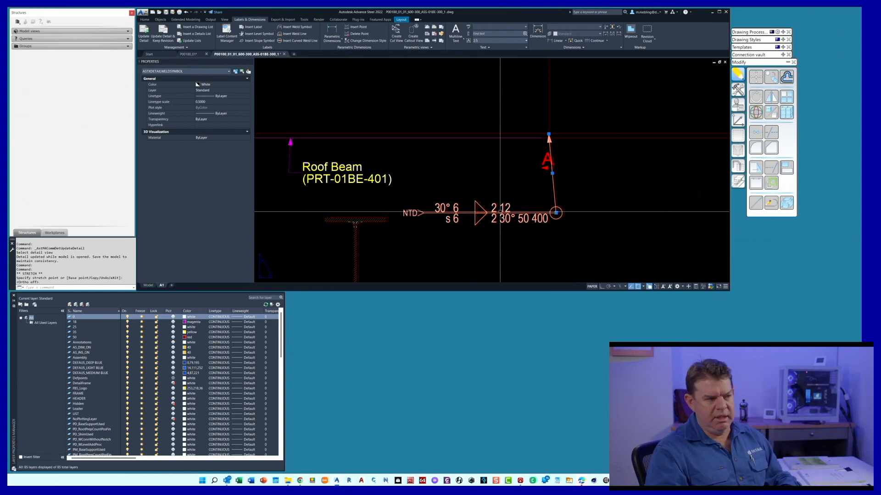
Examine the updated weld symbol and its surrounding views on the roof beam assembly drawing
click(161, 19)
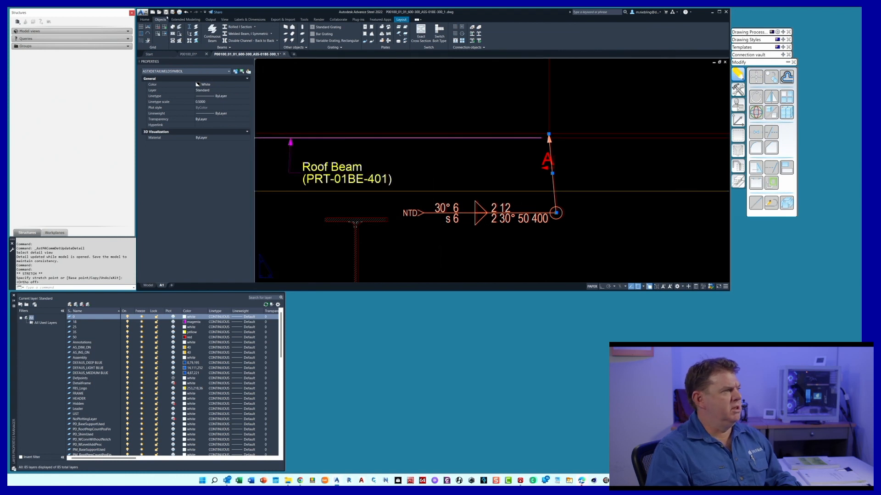
click(211, 19)
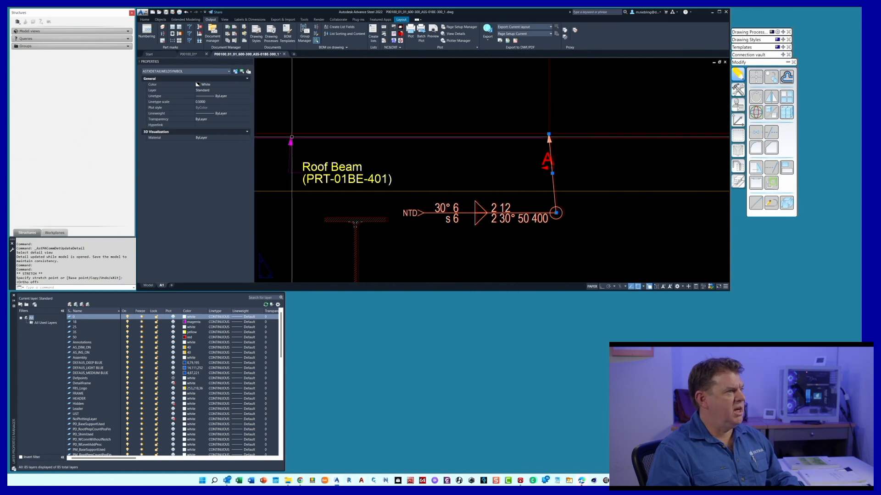
scroll(457, 198, down, 6)
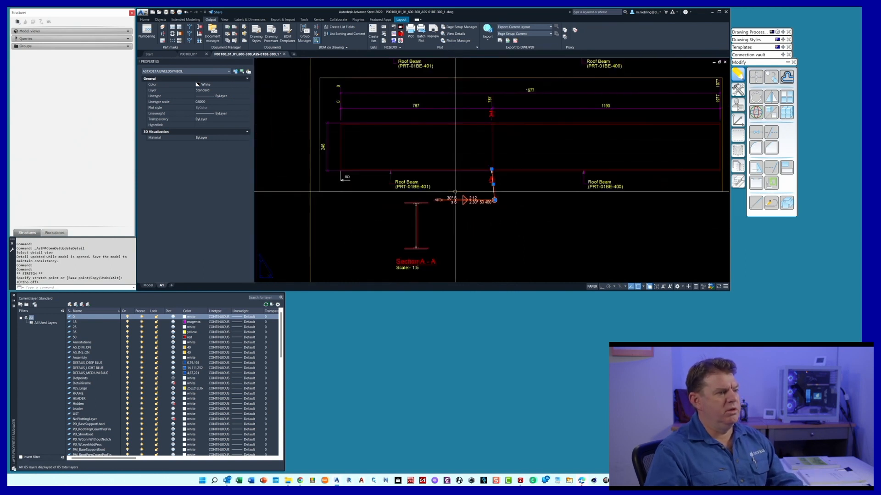
scroll(460, 198, up, 5)
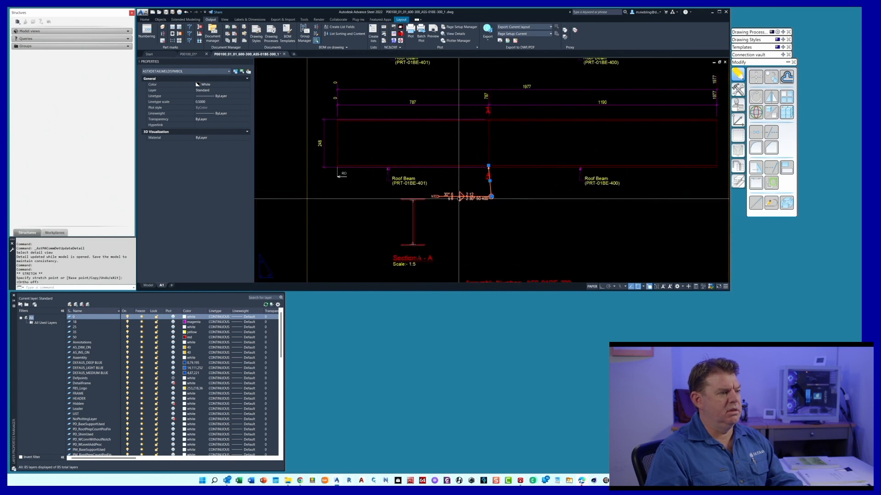
scroll(456, 206, down, 4)
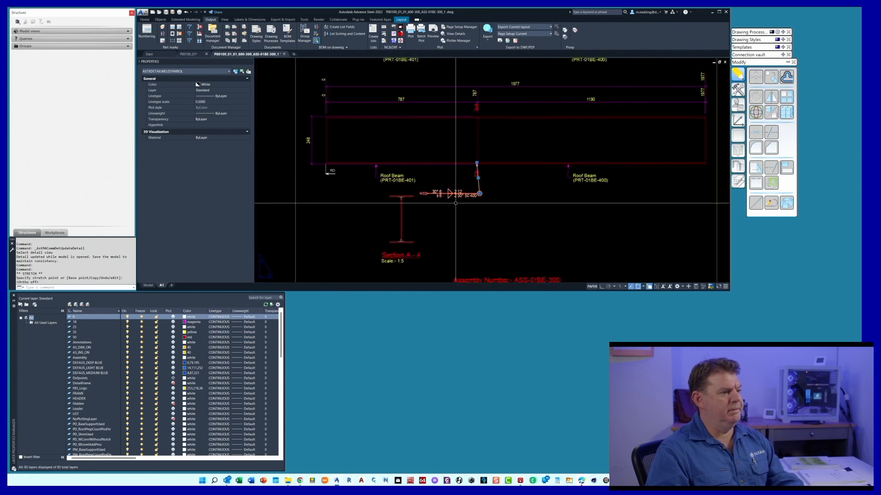
scroll(462, 212, up, 4)
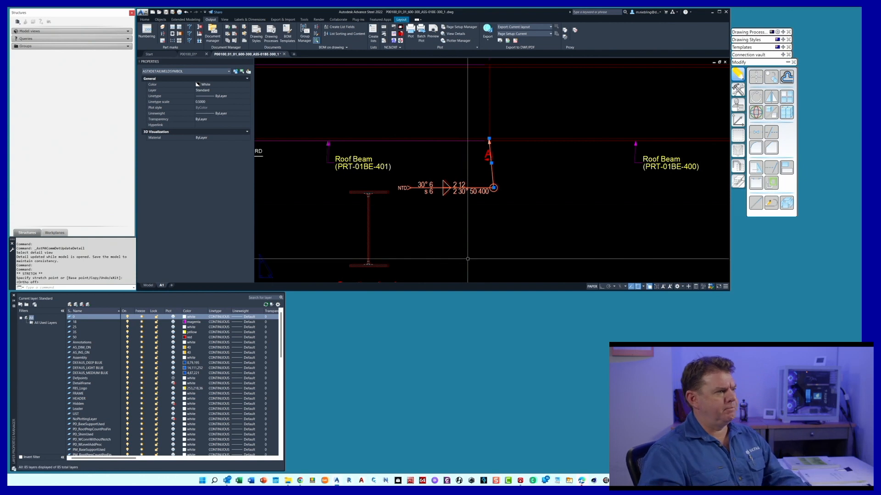
key(Escape)
scroll(467, 258, down, 2)
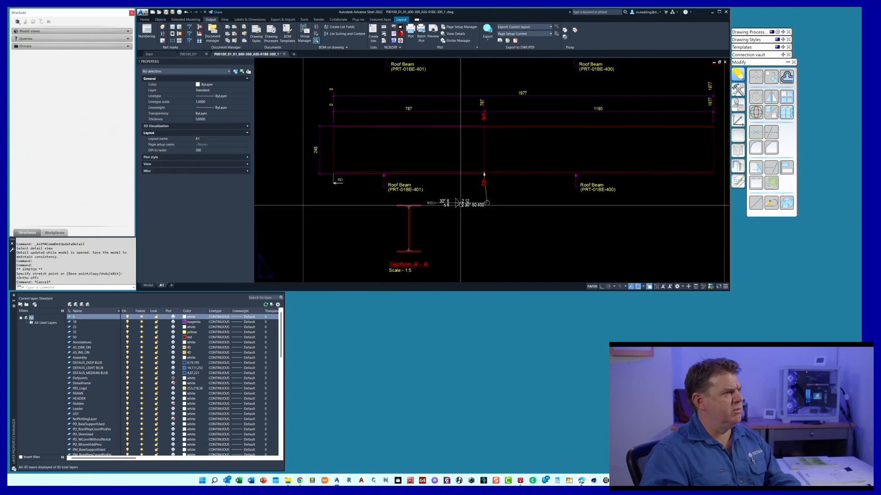
Close the roof beam assembly drawing without saving its changes and bring up the Document Manager
click(284, 54)
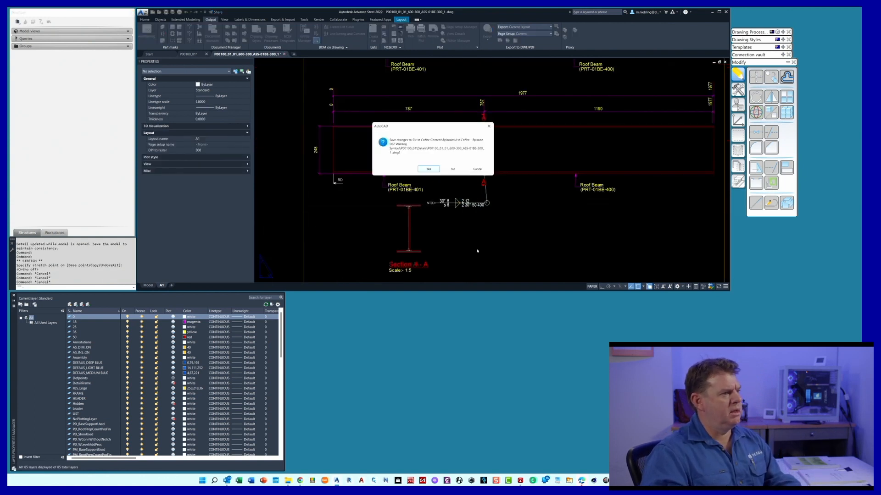
click(454, 169)
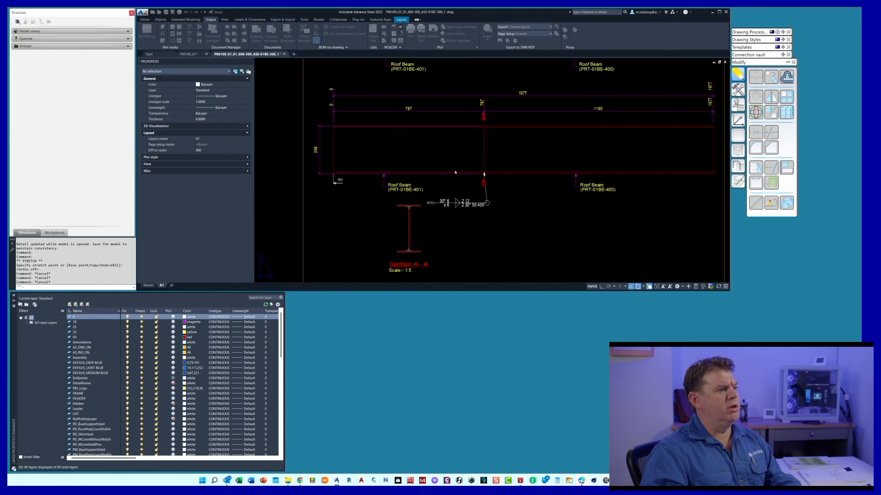
click(474, 168)
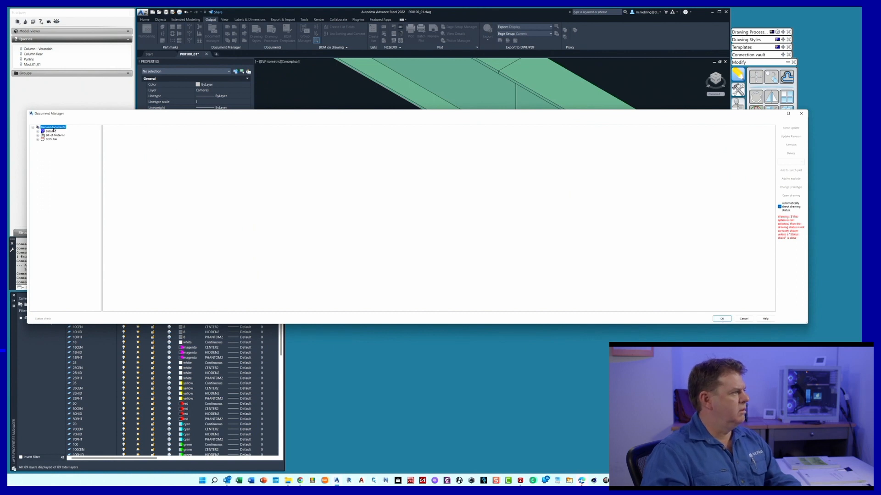
Delete all the detail drawings listed under Details in the Document Manager, including their document files
click(39, 131)
click(40, 132)
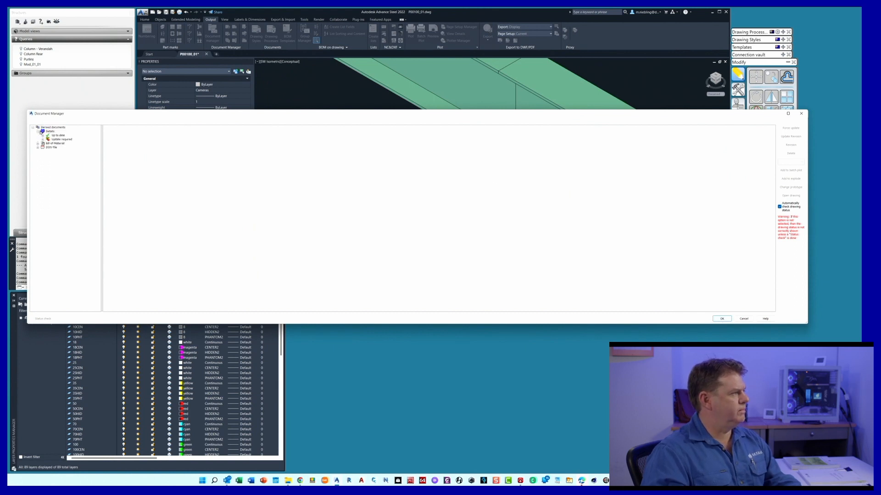
click(50, 131)
click(791, 153)
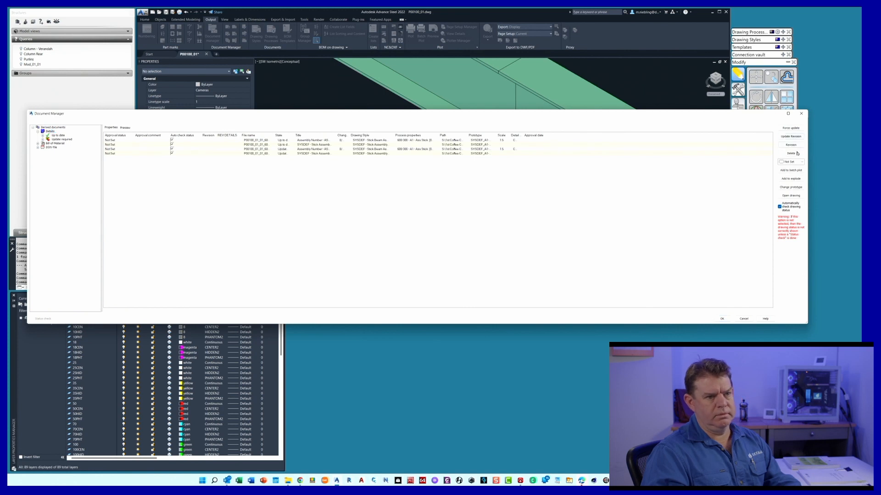
click(725, 318)
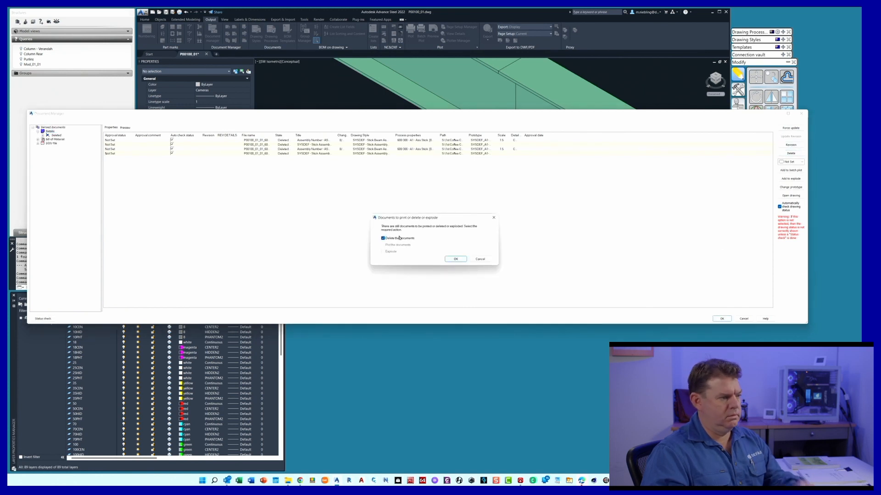
click(452, 259)
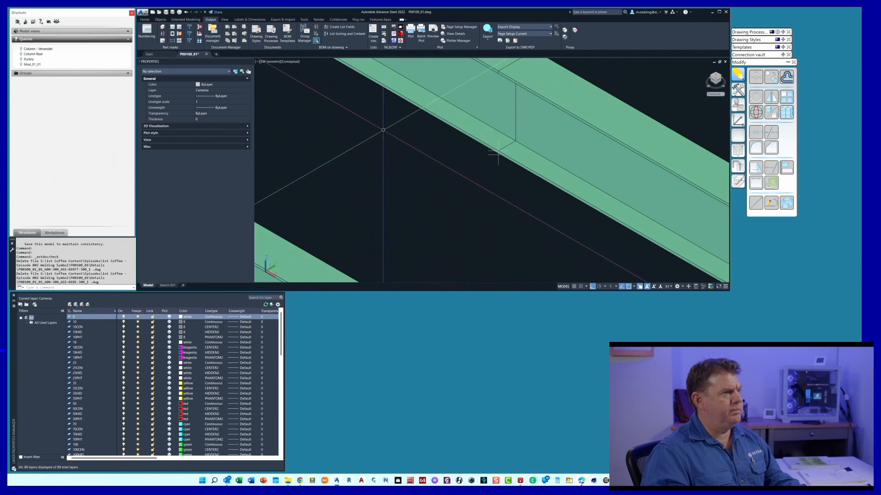
Open the Defaults in the Advance Steel Management Tools and filter them by short text for "weld"
click(145, 19)
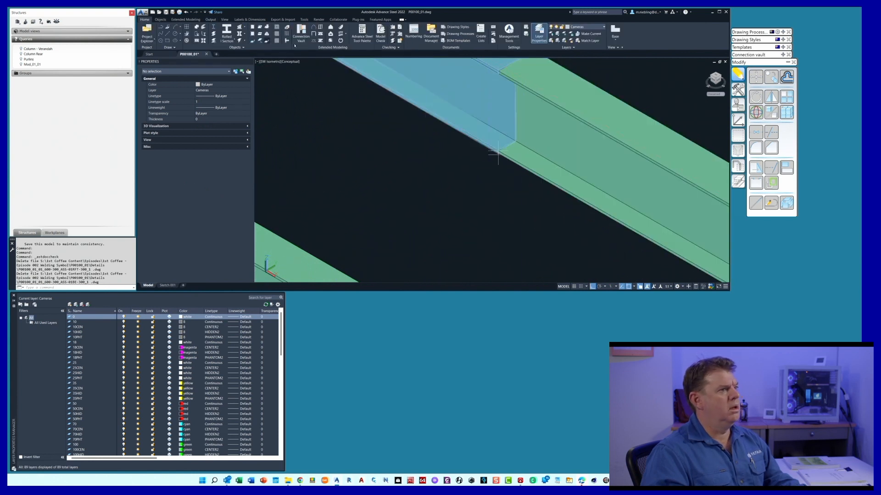
click(509, 33)
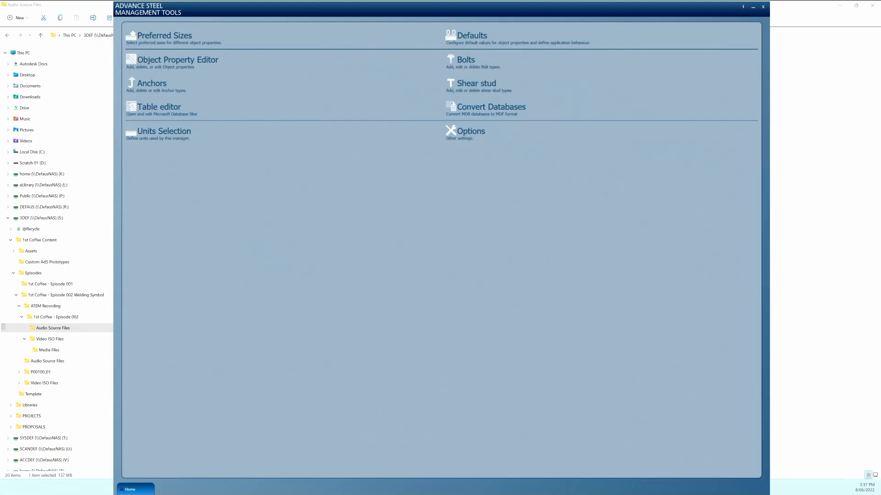
click(473, 41)
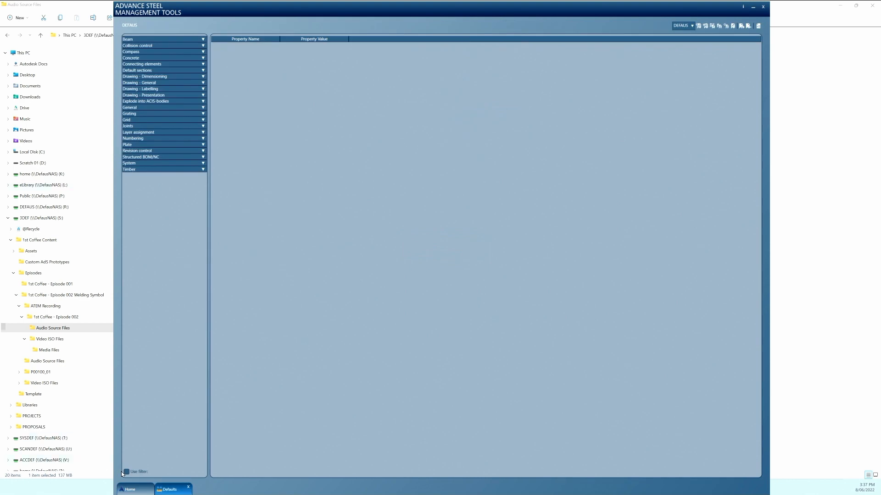
click(127, 472)
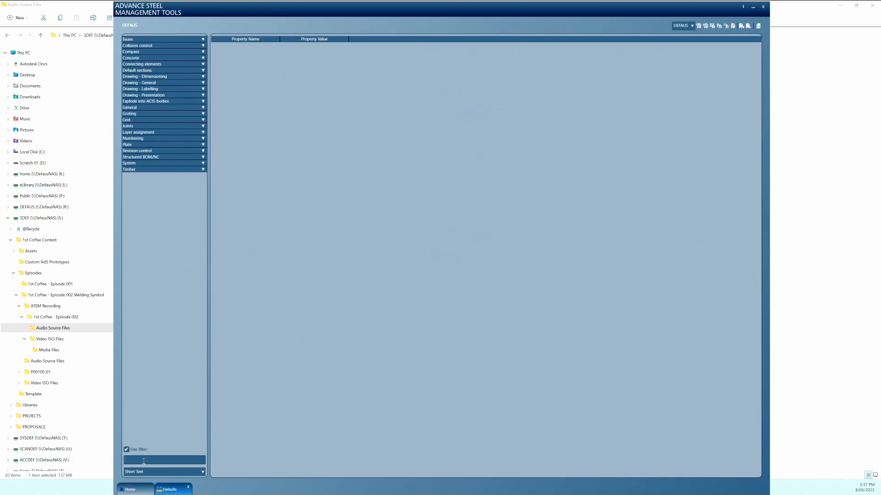
text(weld)
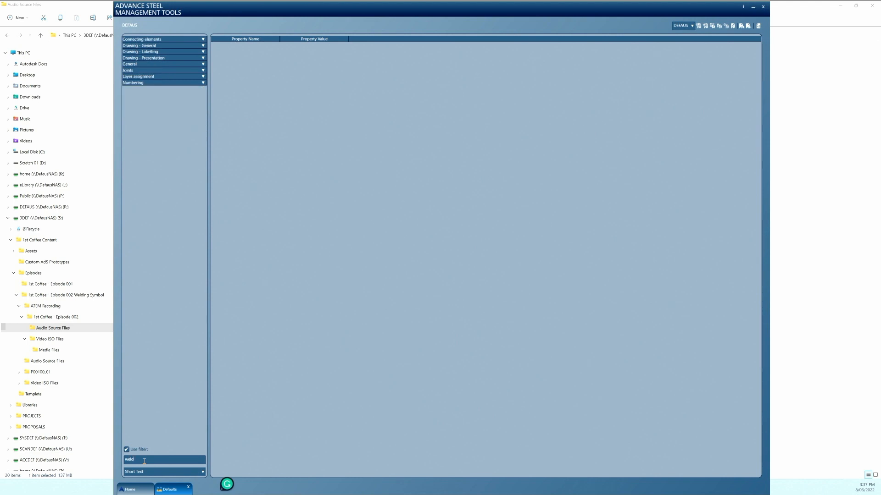
Under the general Drawing - General defaults, give the default weld template file name a prefix starting with SYSDE and close the Management Tools
click(203, 45)
click(168, 51)
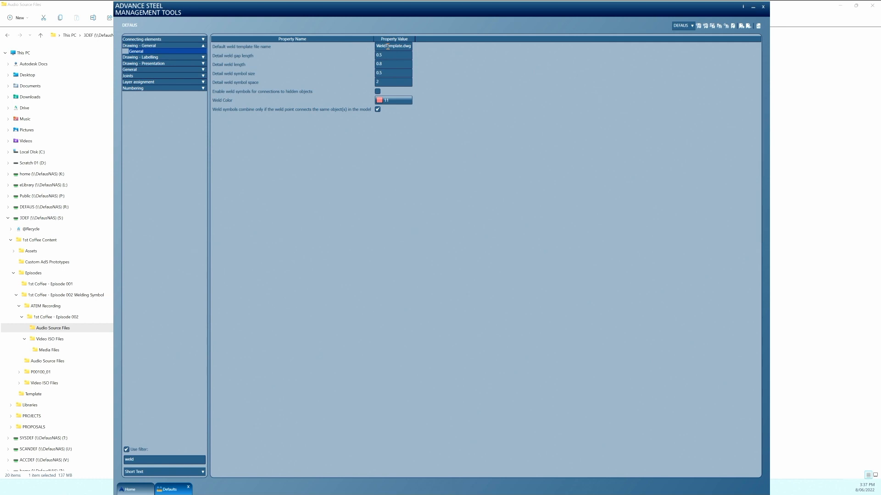
text(SYSDEF)
click(763, 7)
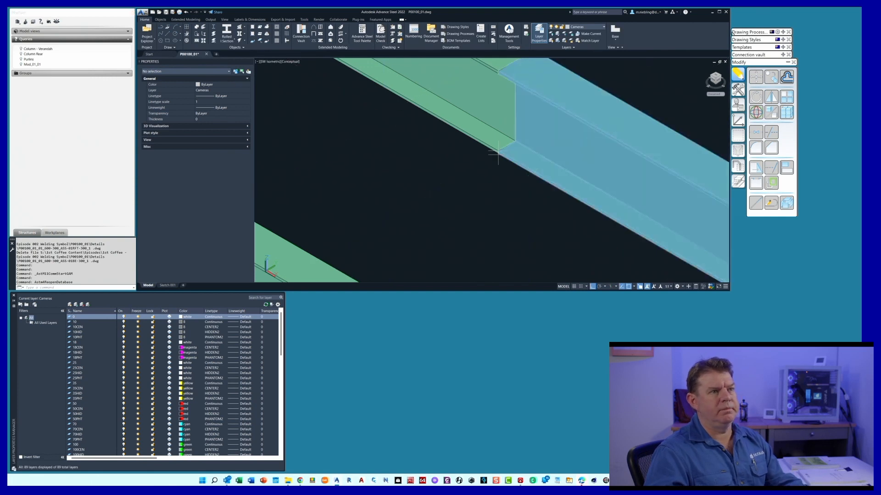
Restart Advance Steel, saving the model changes and keeping the DEFAUS content, and reopen the P00100_01 model
click(726, 12)
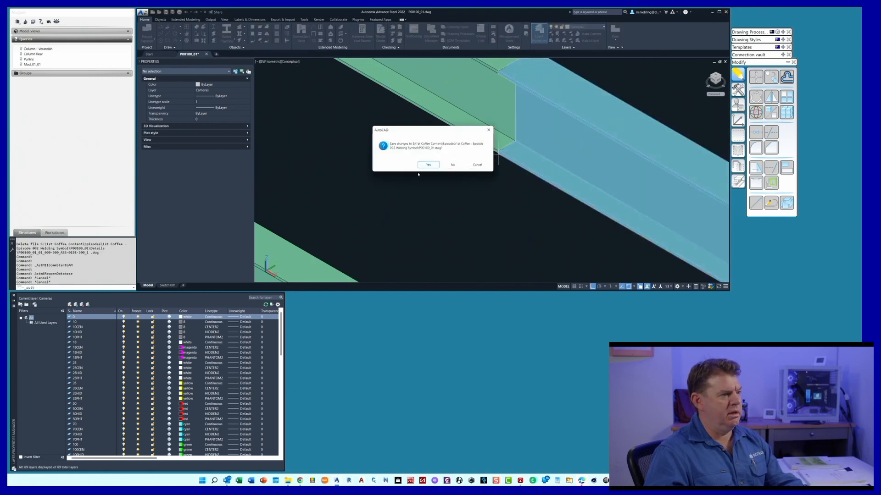
click(426, 167)
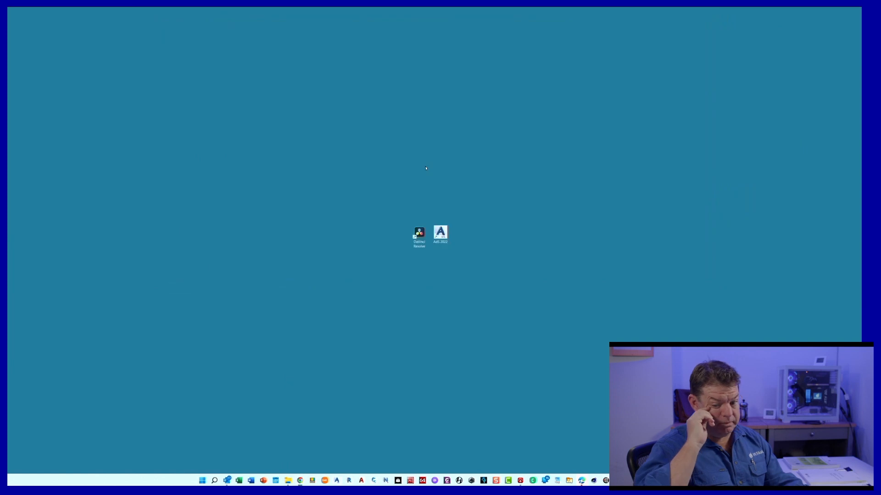
double_click(440, 234)
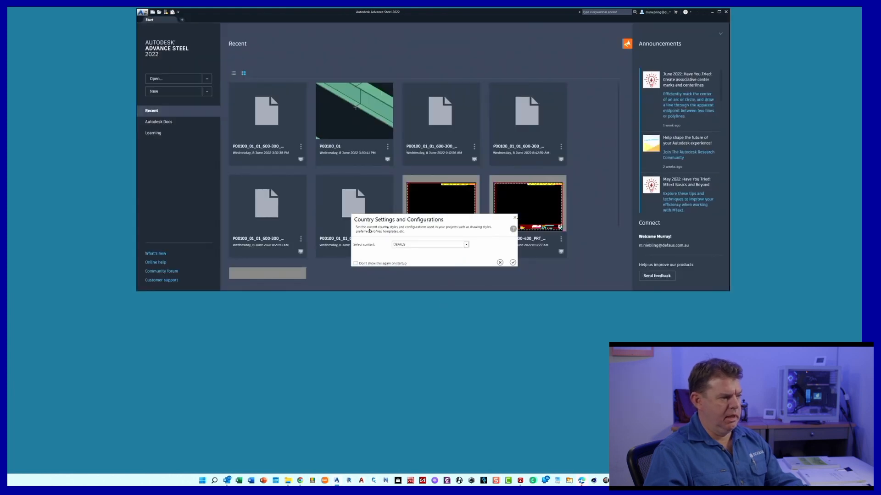
click(513, 262)
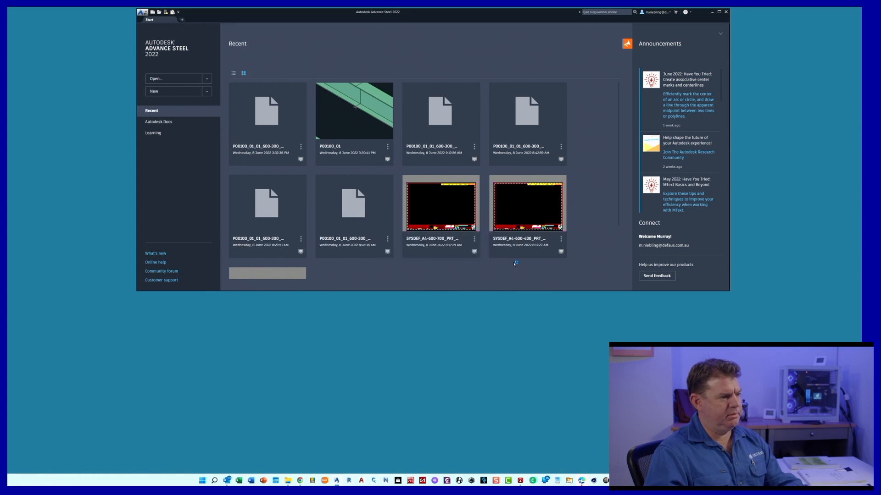
click(349, 130)
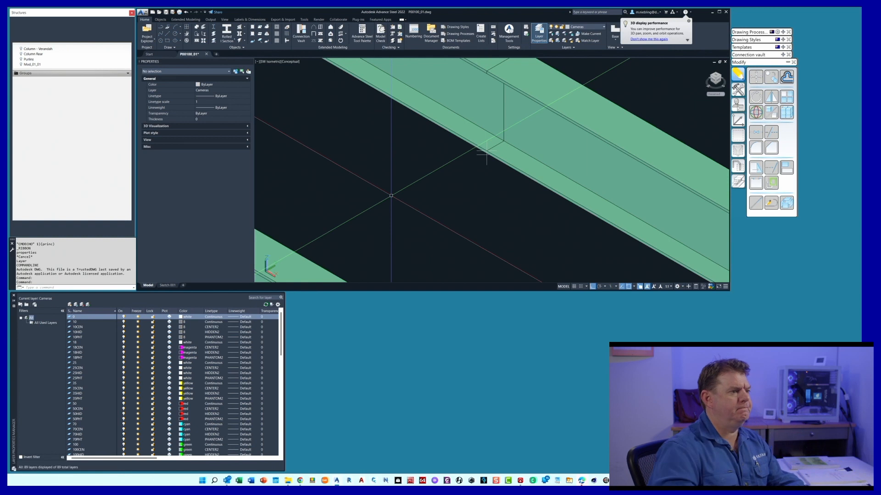
Examine the main weld properties of the weld joining the two roof beam segments, leaving them as they are
scroll(438, 180, down, 3)
scroll(410, 196, down, 2)
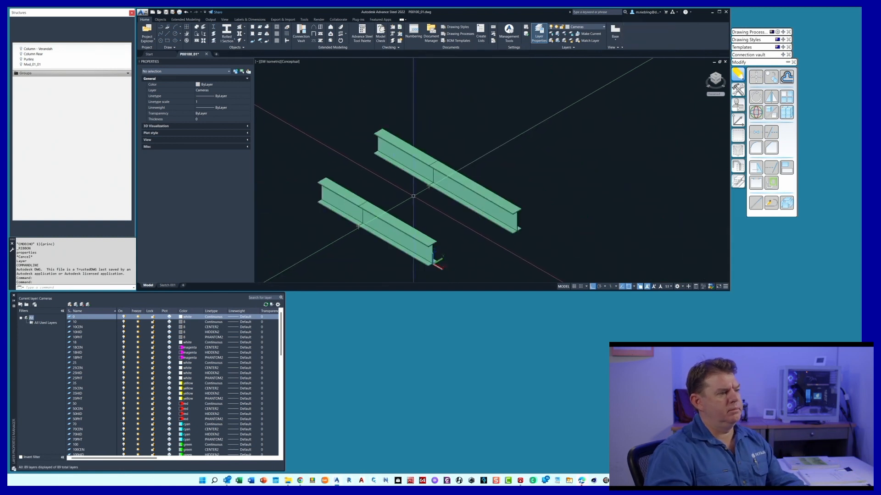
scroll(413, 196, up, 1)
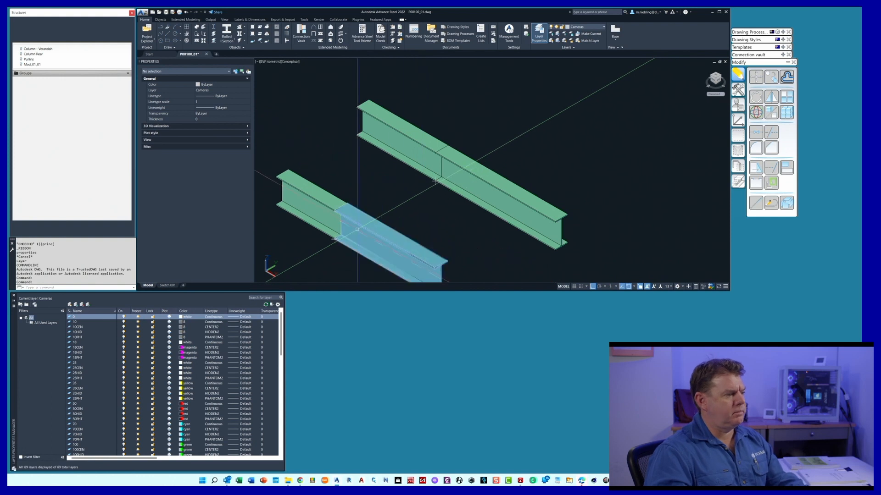
scroll(436, 181, up, 5)
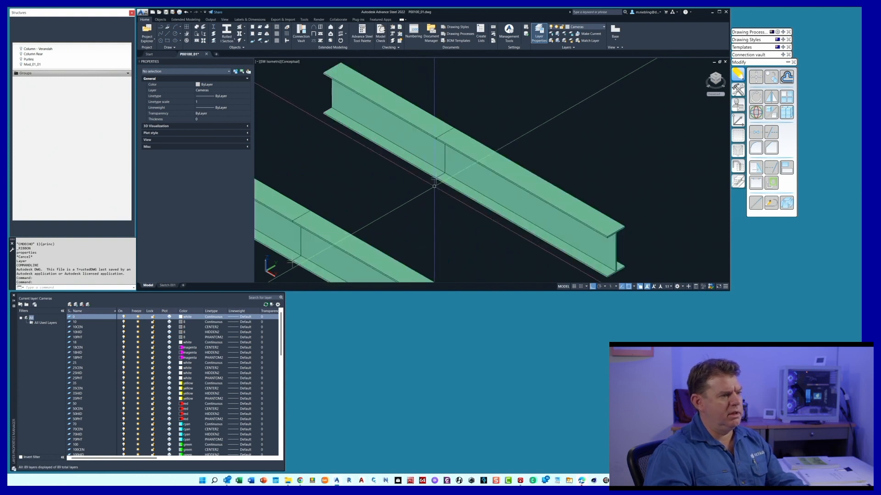
click(435, 181)
double_click(436, 176)
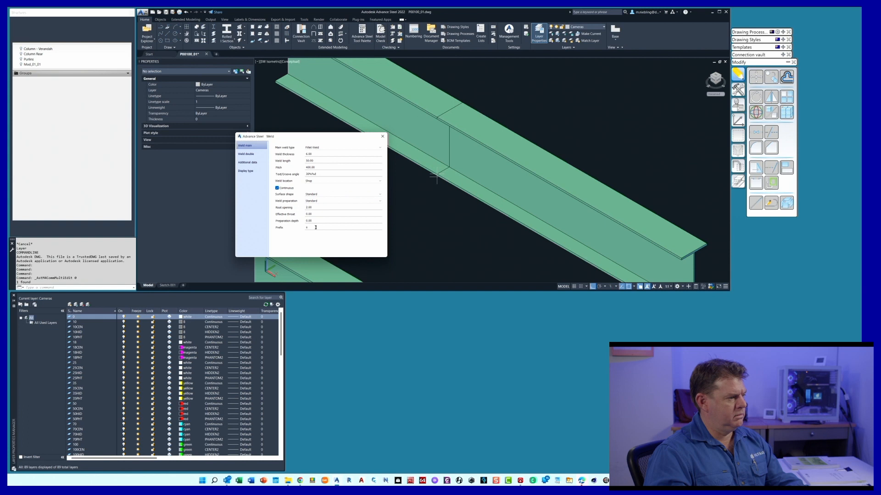
click(383, 136)
scroll(426, 169, down, 5)
scroll(402, 181, up, 3)
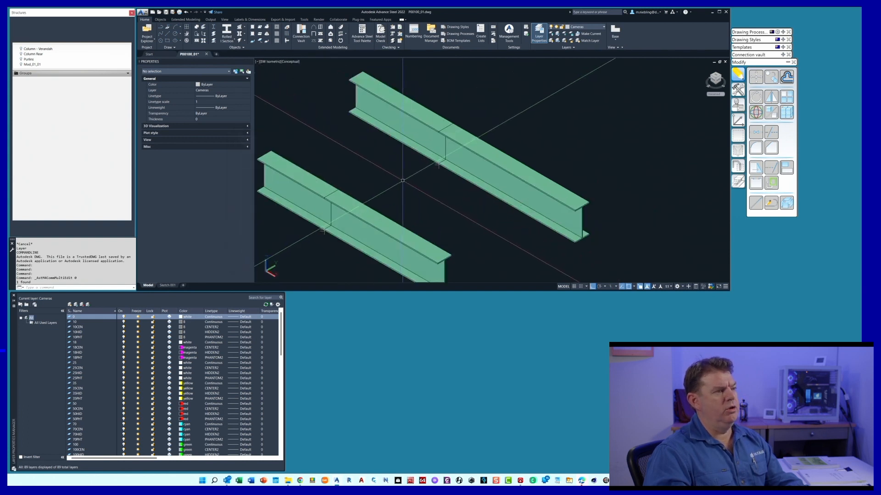
scroll(402, 180, down, 4)
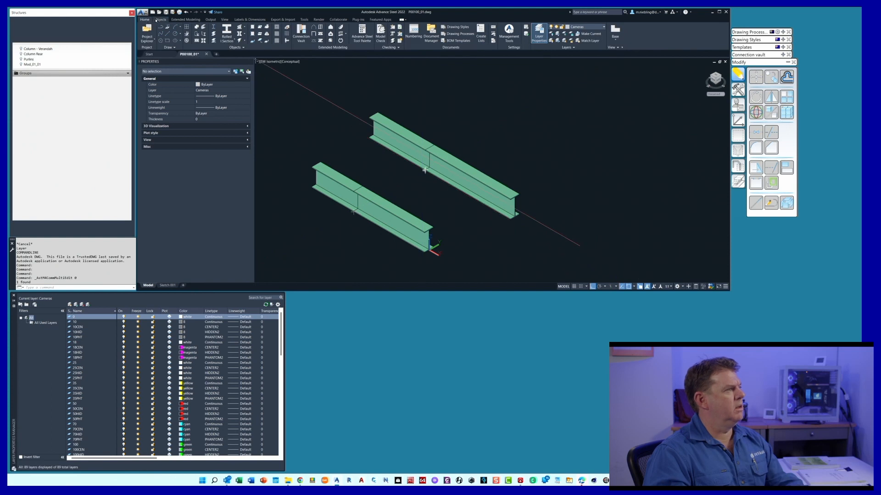
Display the Model Browser and open the Drawing Process Manager
click(147, 41)
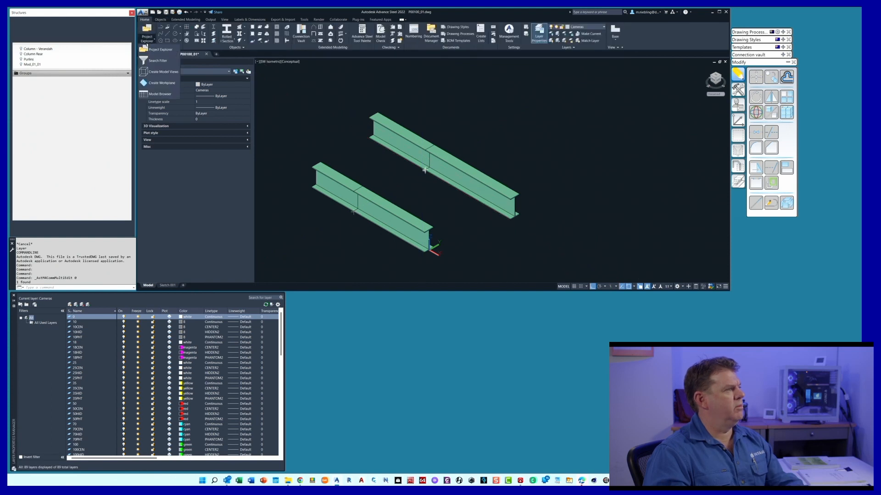
click(160, 94)
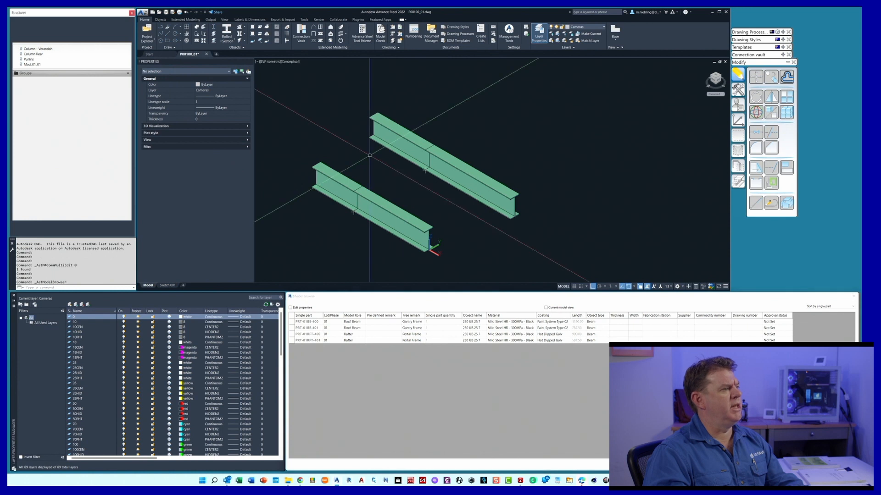
click(210, 20)
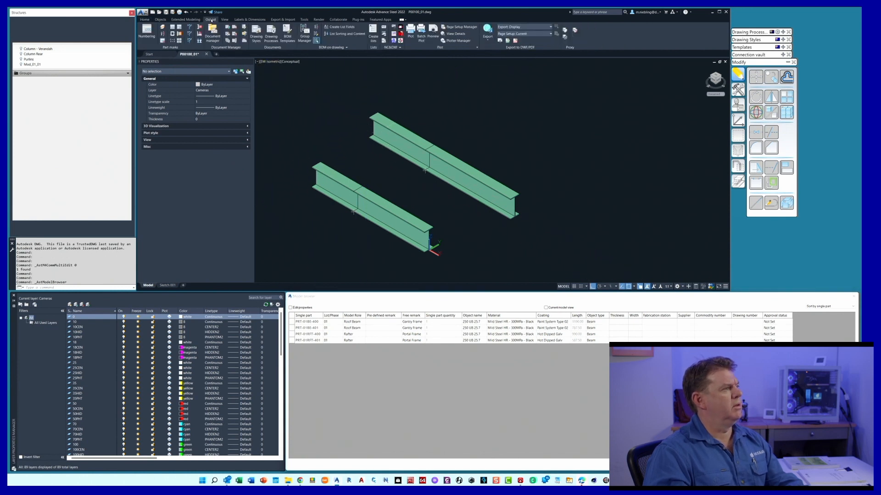
click(228, 41)
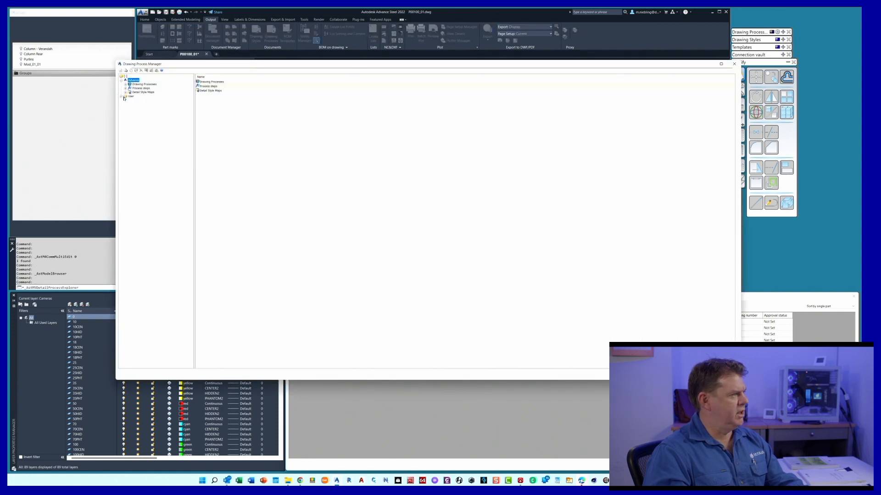
Run the user drawing process 600-300 - A1 - Assy Stick from the FAB Assemblies group with its default process properties
click(124, 99)
click(122, 97)
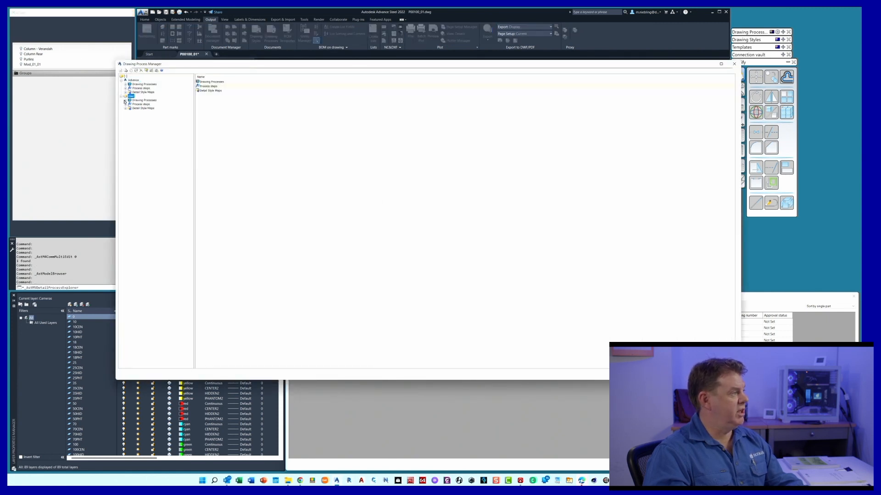
click(125, 100)
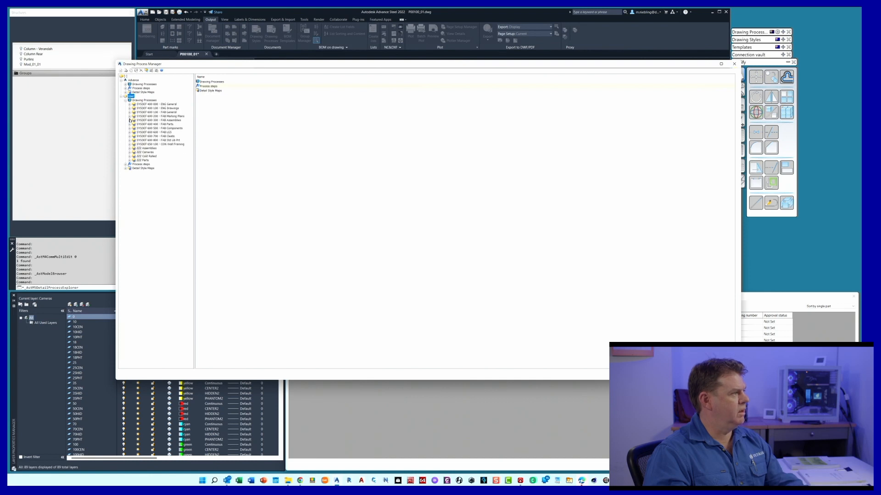
click(129, 120)
click(155, 124)
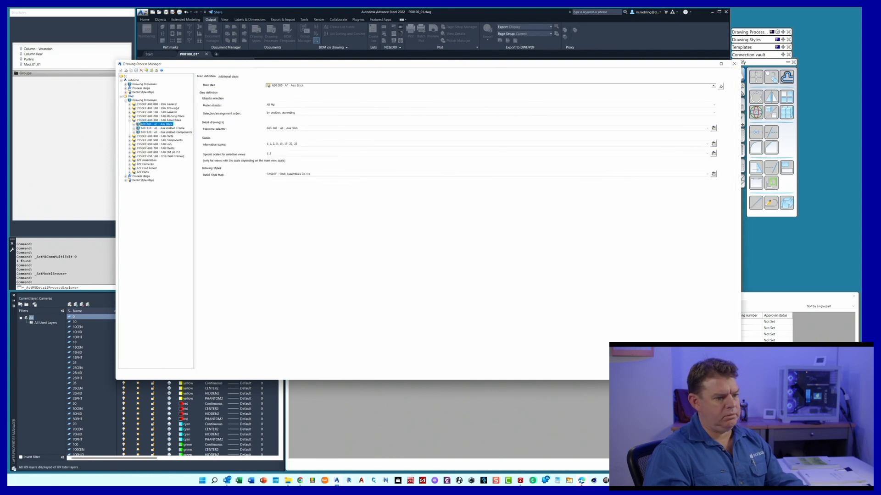
click(120, 70)
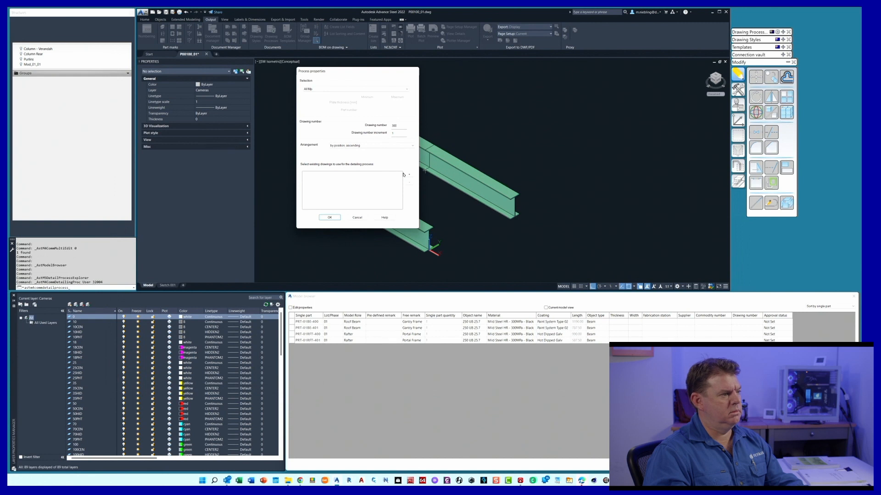
click(332, 218)
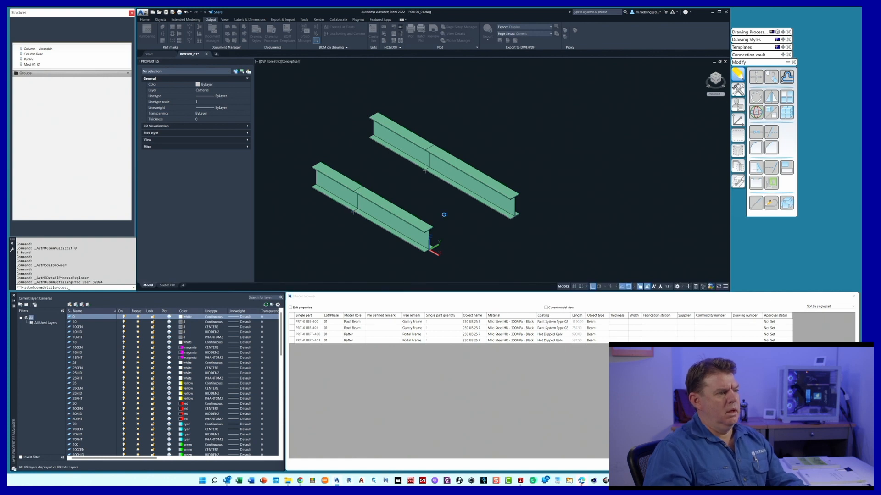
Open the roof beam's new assembly drawing from the model, examine its weld symbol, and return to the P00100_01 file
click(461, 181)
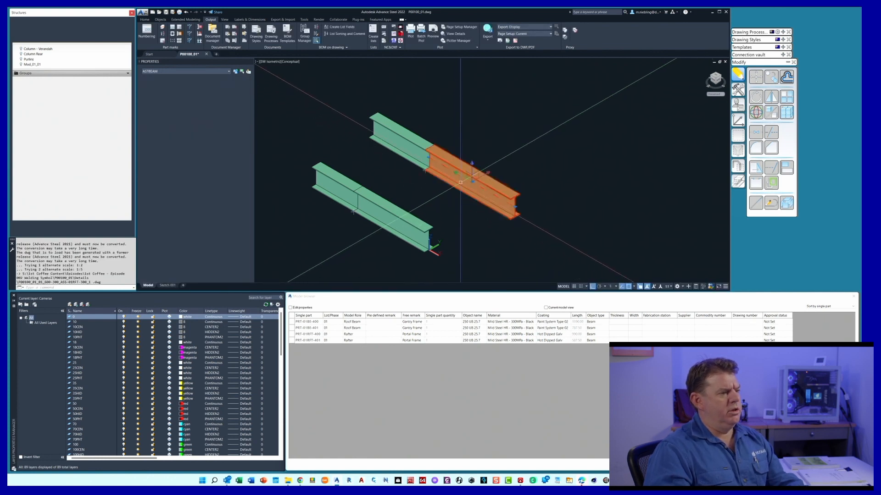
right_click(450, 208)
click(476, 315)
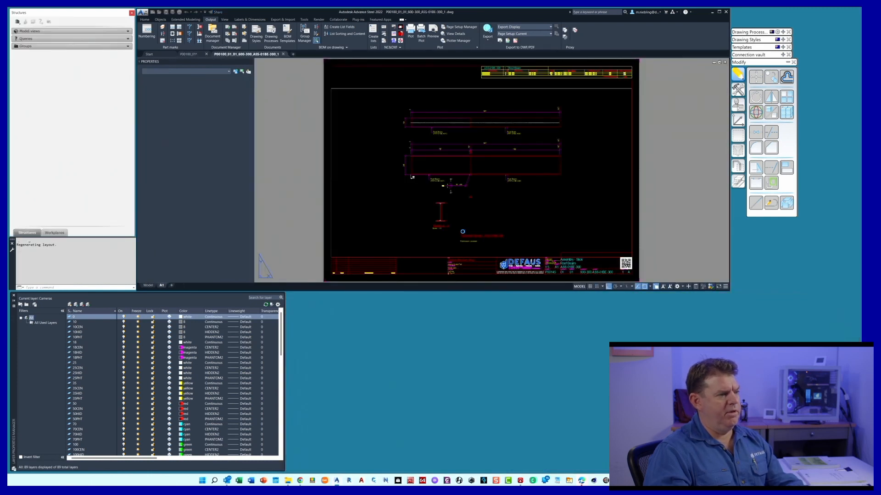
scroll(456, 190, up, 8)
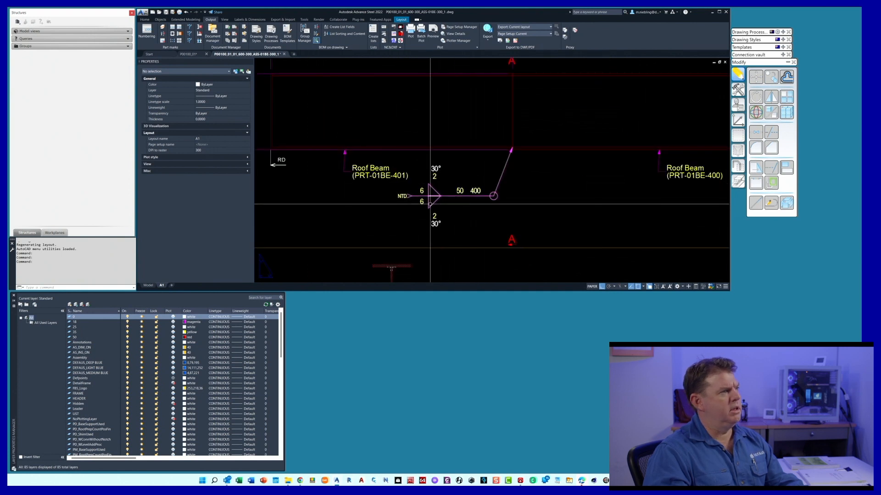
click(191, 55)
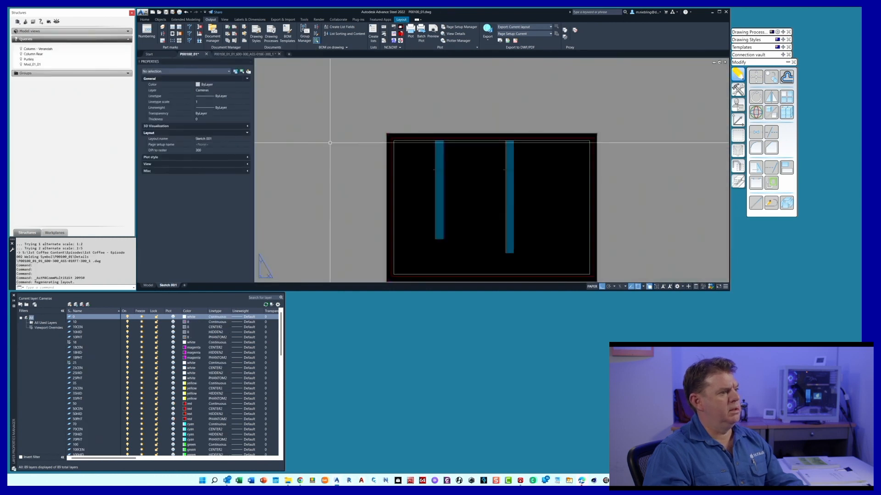
Open the assembly drawing of the front rafter from the model, examine its weld symbol, and return to the P00100_01 file
click(148, 285)
click(395, 213)
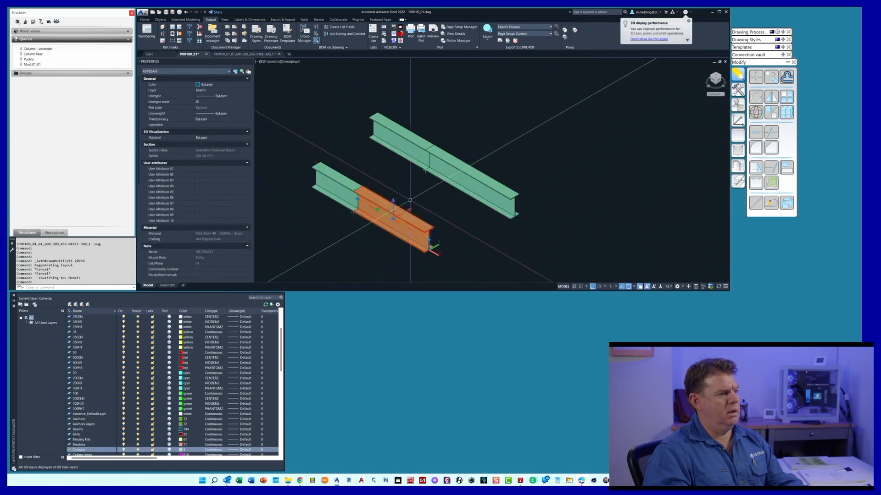
right_click(416, 197)
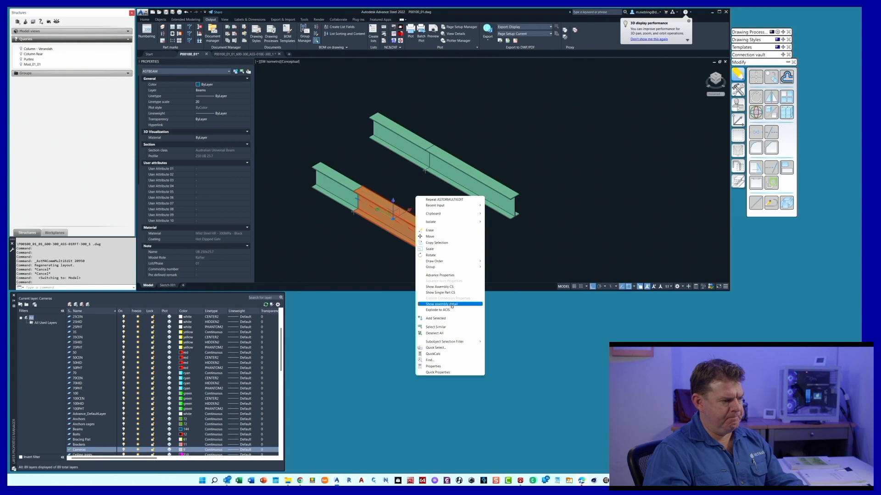
click(451, 305)
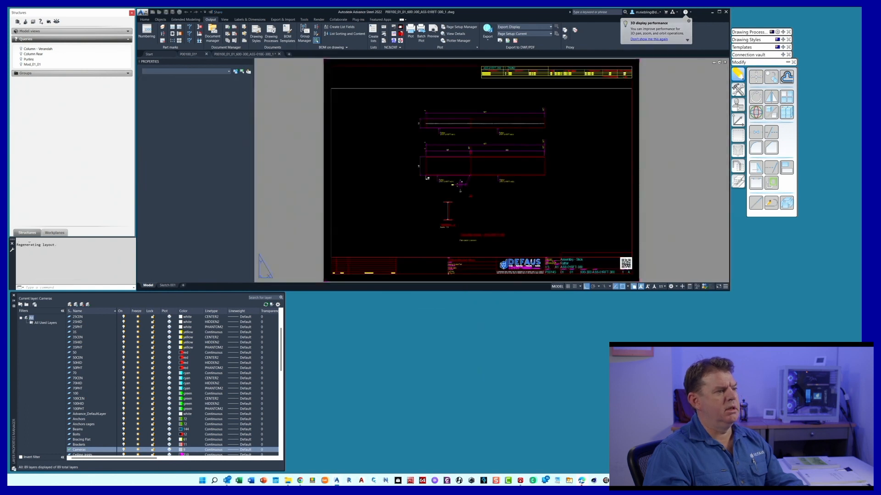
scroll(456, 186, up, 4)
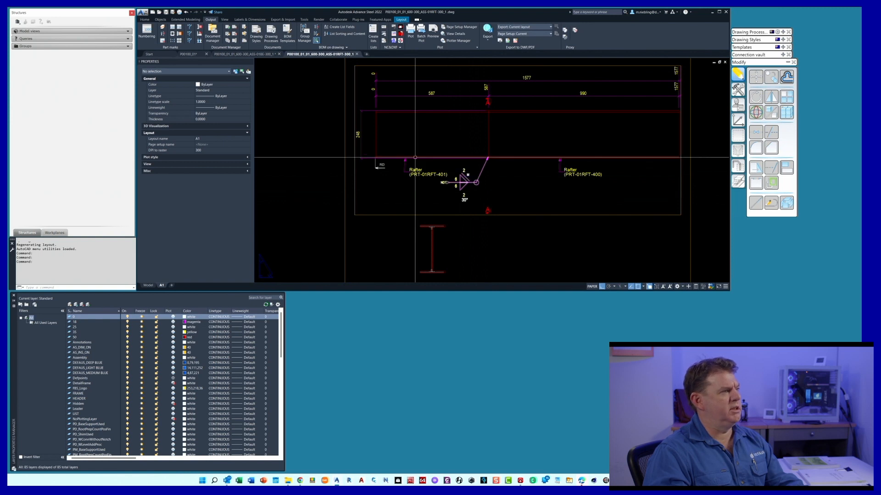
click(200, 53)
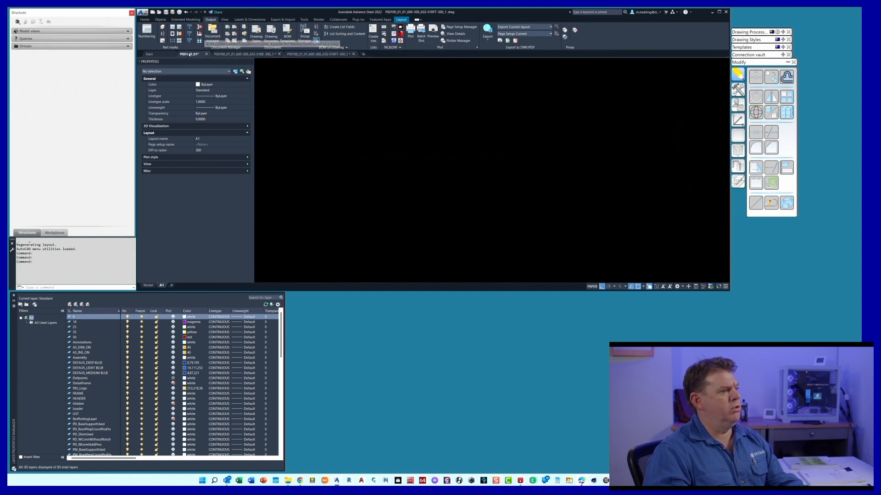
Open the properties of the weld joining the rear beam's two segments and set the main weld type to Broad Faced Bevel
scroll(417, 164, up, 5)
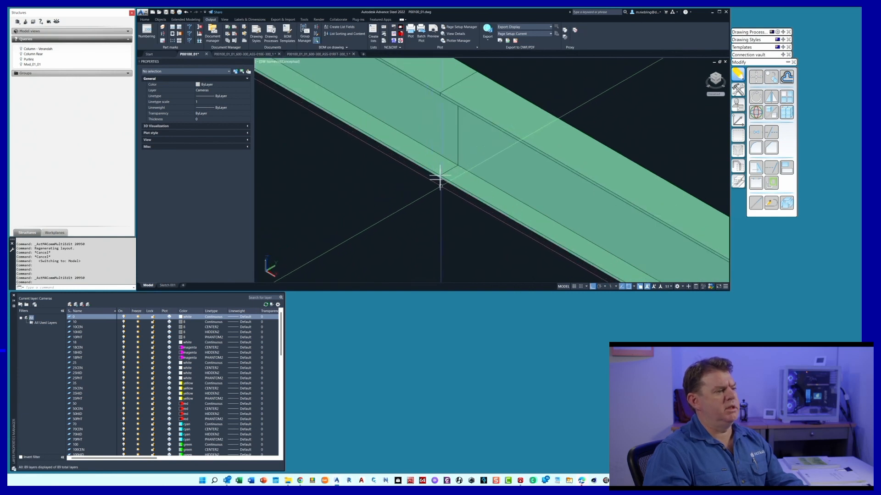
click(440, 177)
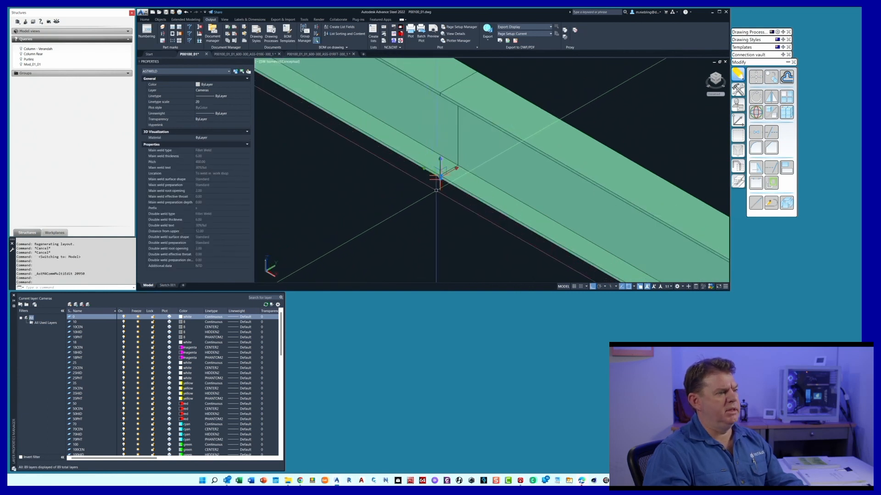
double_click(439, 177)
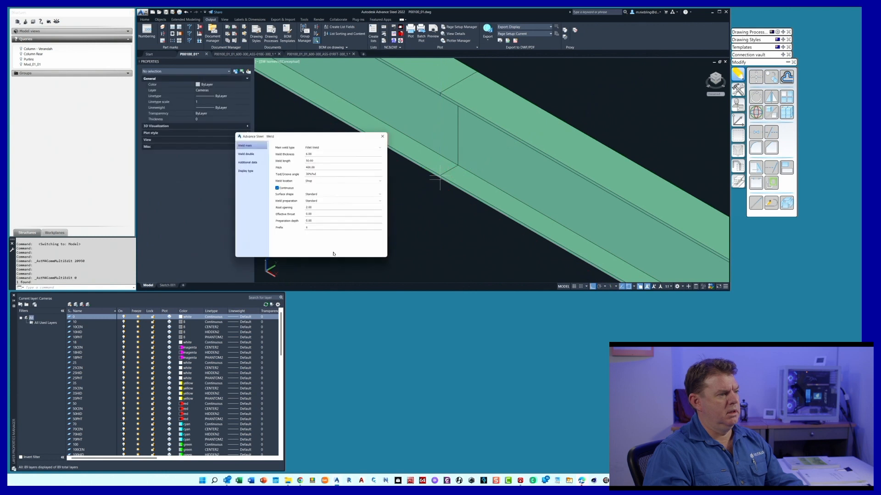
click(327, 147)
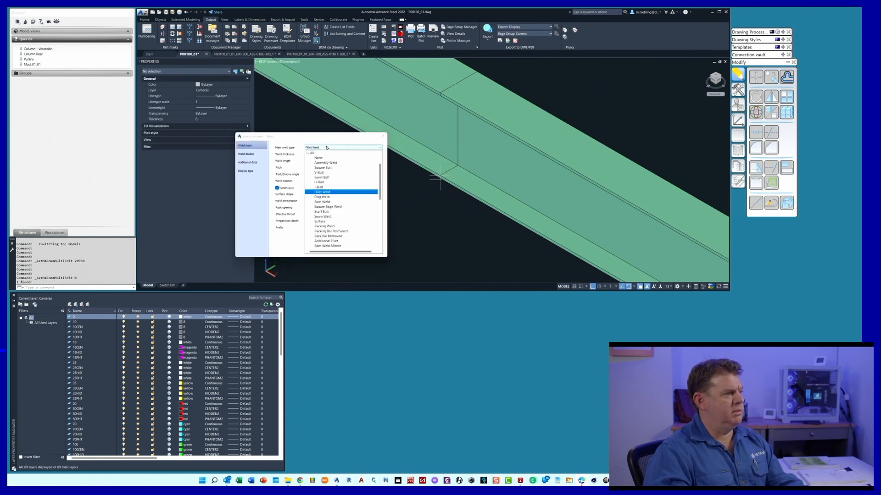
click(327, 192)
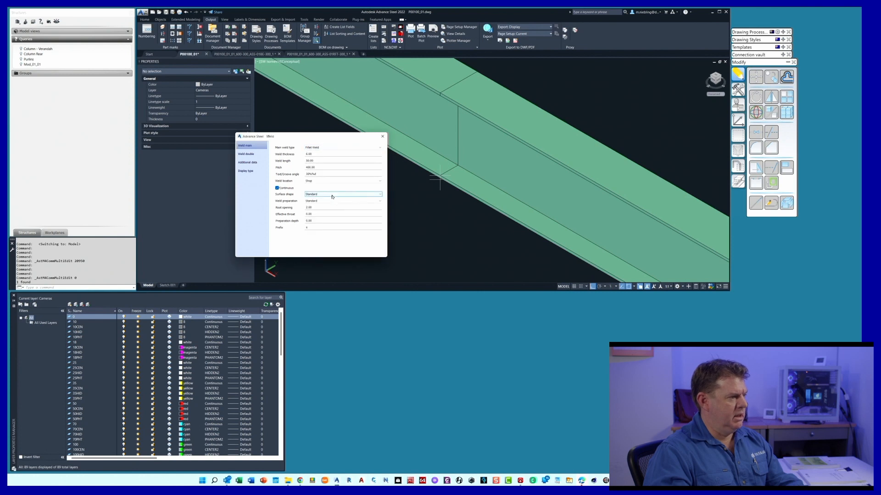
click(325, 147)
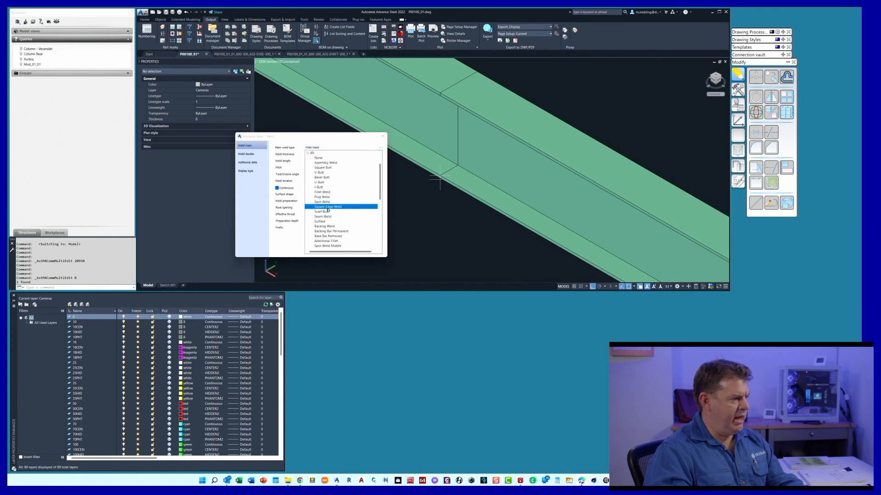
scroll(329, 227, down, 2)
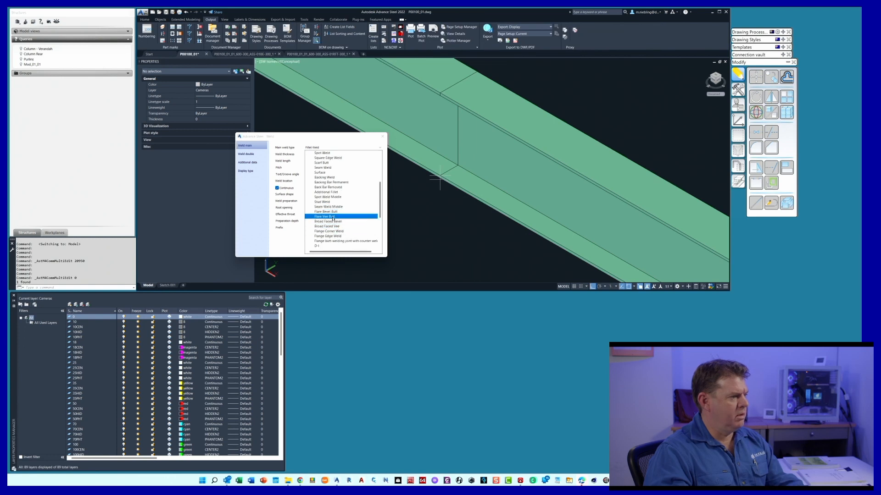
scroll(333, 218, down, 3)
scroll(333, 218, up, 3)
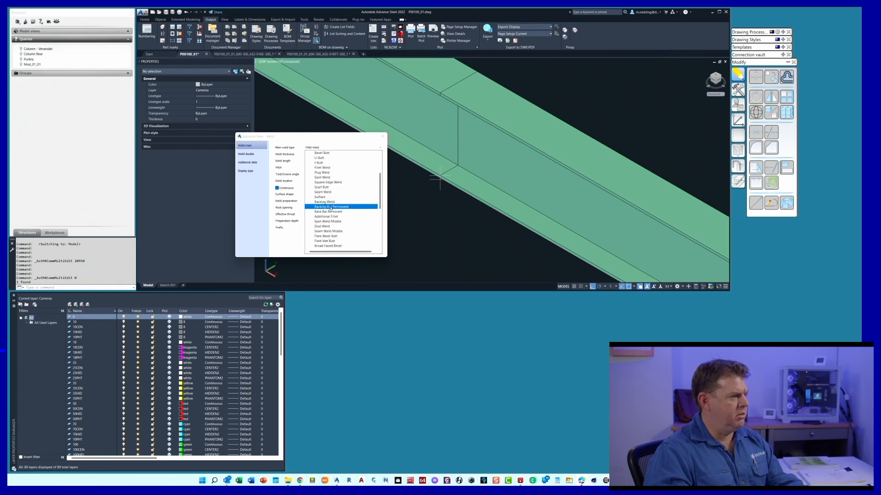
scroll(330, 202, up, 2)
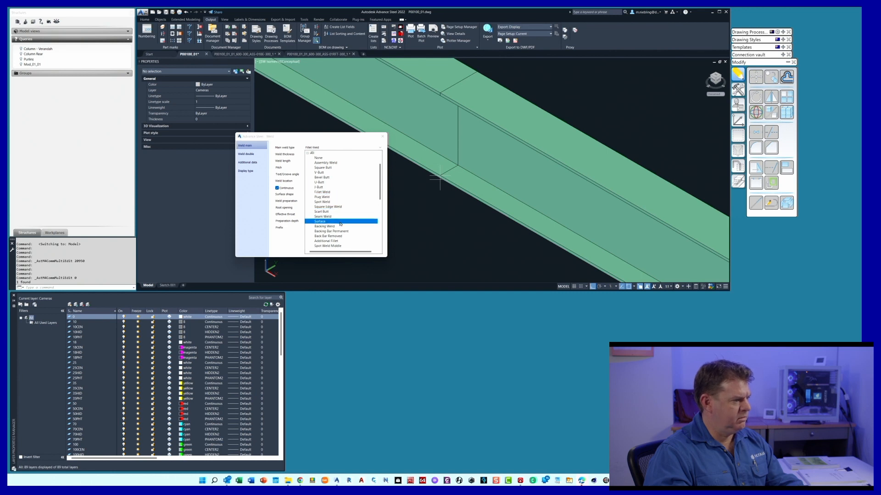
scroll(340, 227, down, 3)
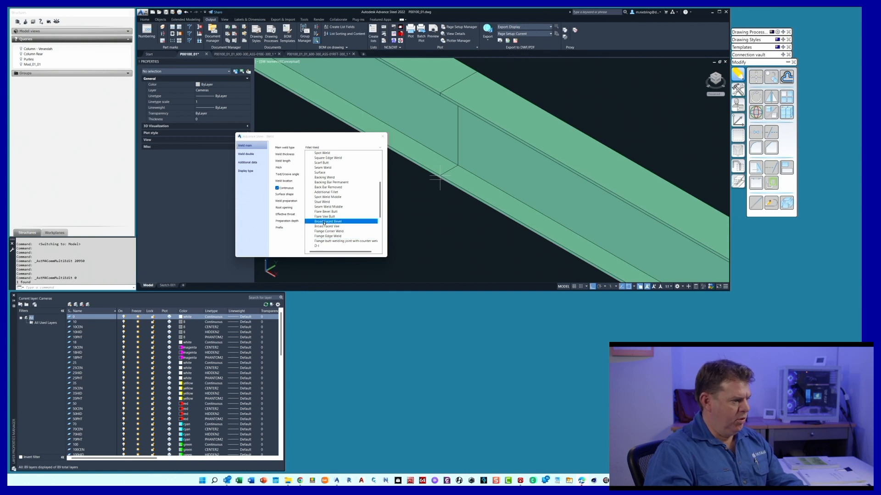
click(335, 222)
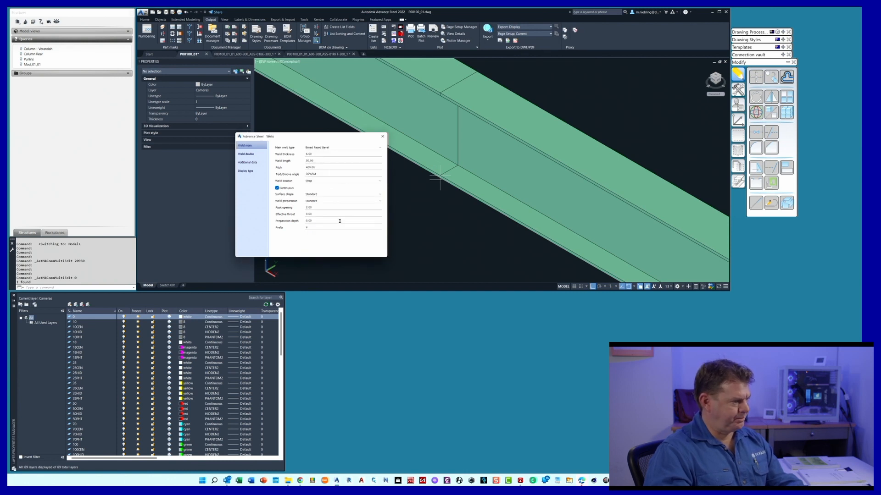
Enter a new main weld thickness, set weld length and pitch to 0, and change the text/groove angle to 45 degrees
double_click(312, 154)
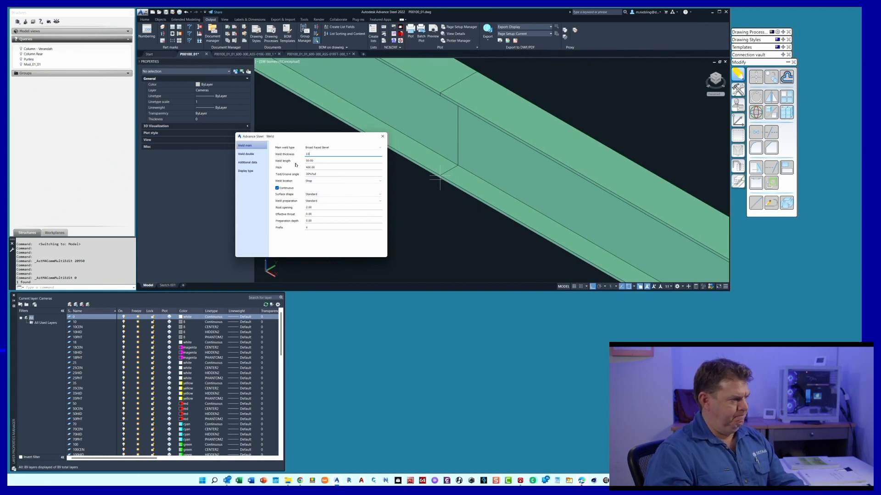
key(Tab)
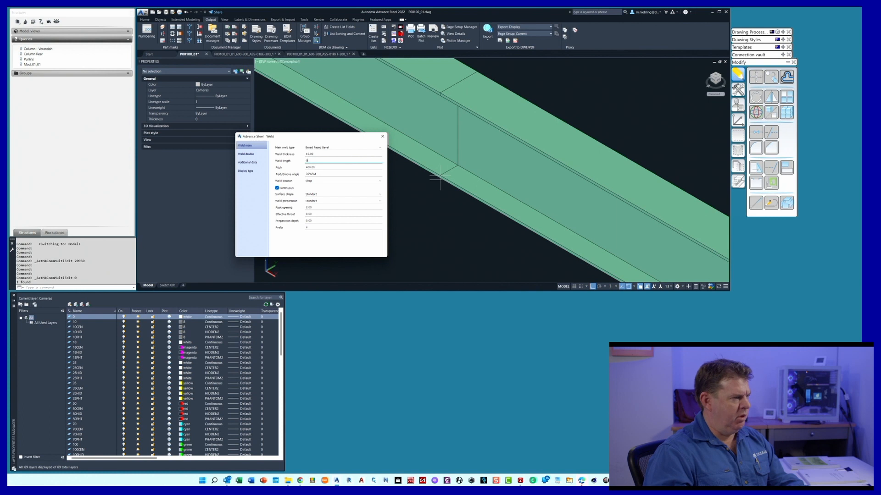
key(Tab)
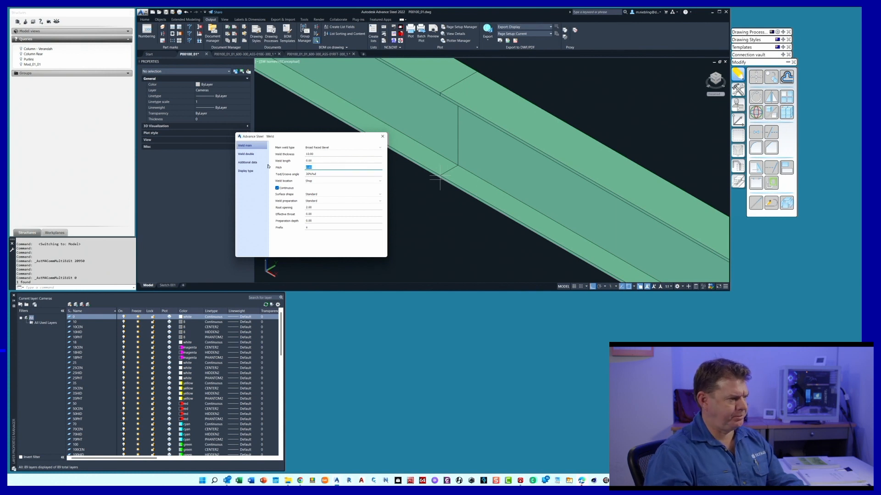
click(318, 173)
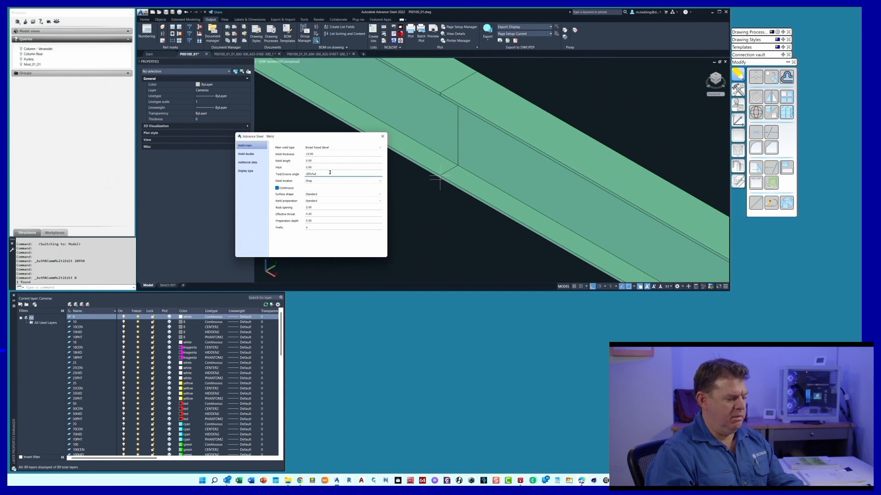
key(Home)
text(45)
key(Delete)
key(Delete)
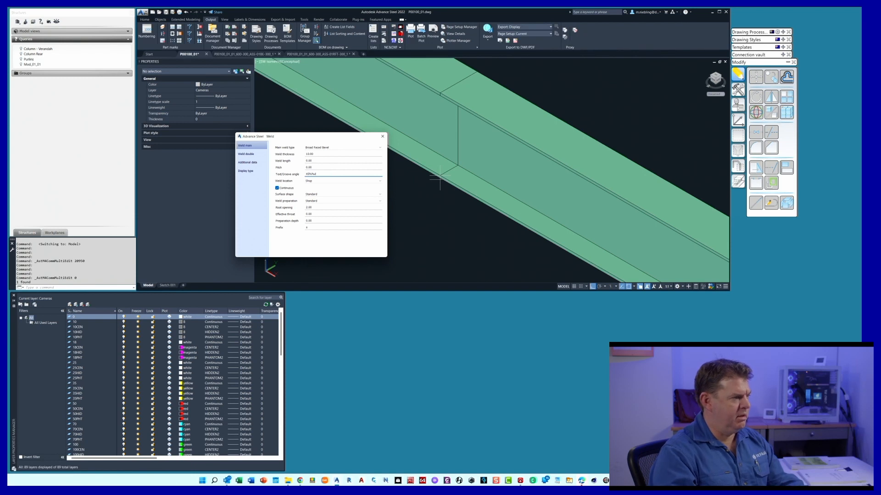
Set the main weld's surface shape to Convex and preparation to Groove Weld Finish - Machine (M), and clear its prefix
click(328, 181)
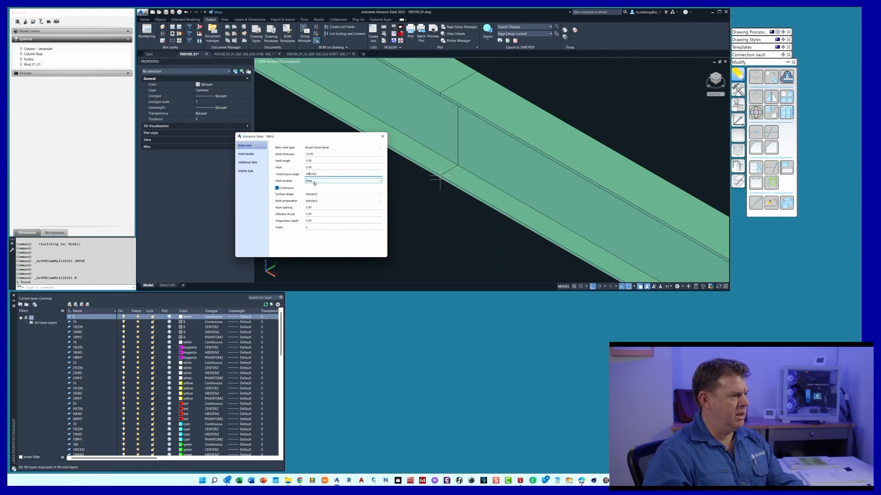
click(325, 195)
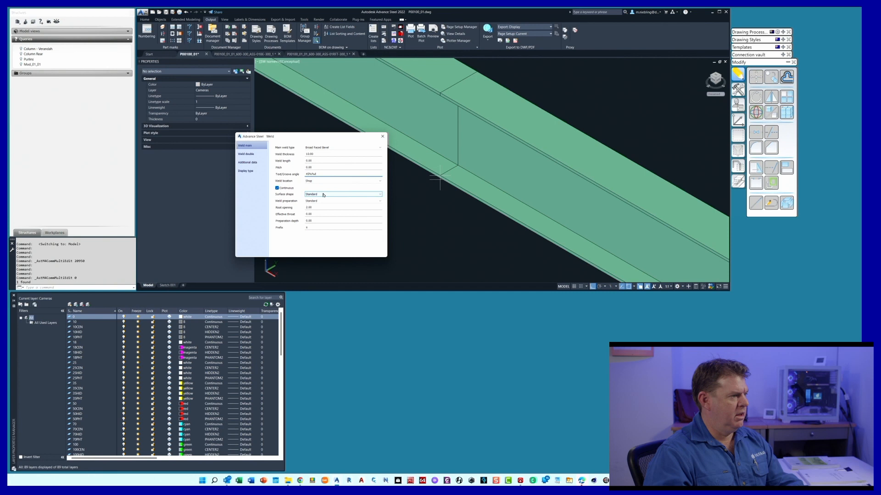
click(380, 195)
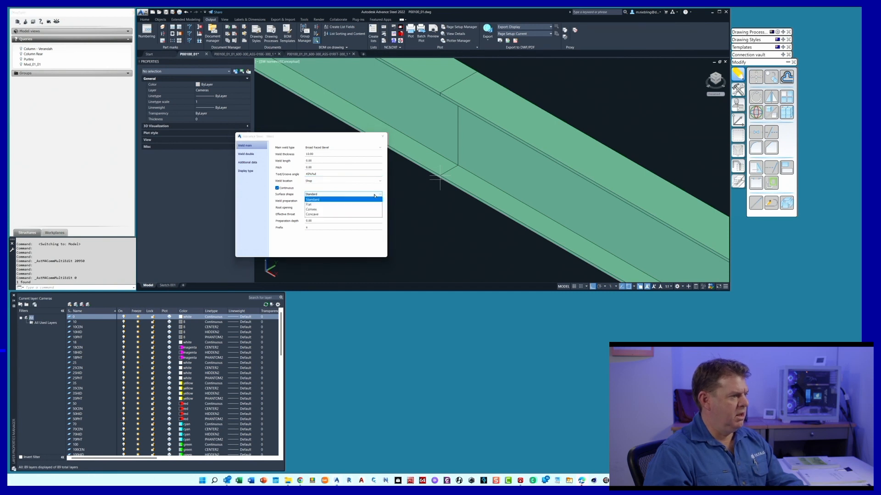
click(320, 210)
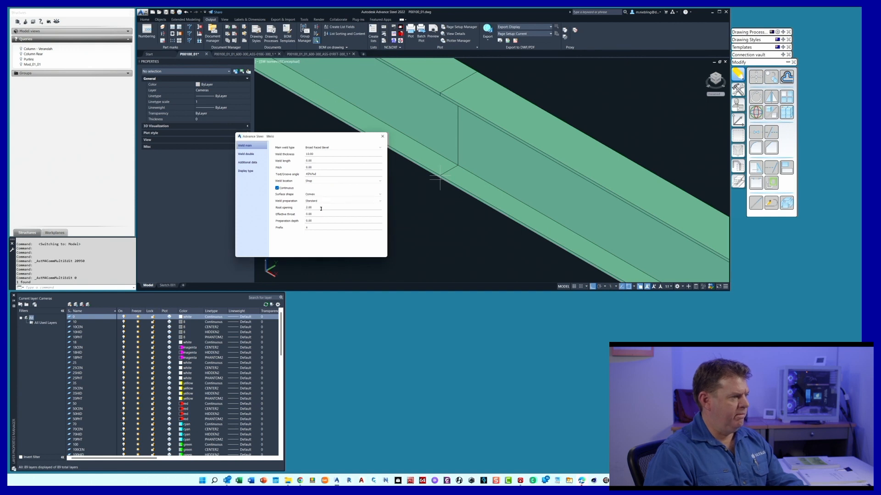
click(324, 202)
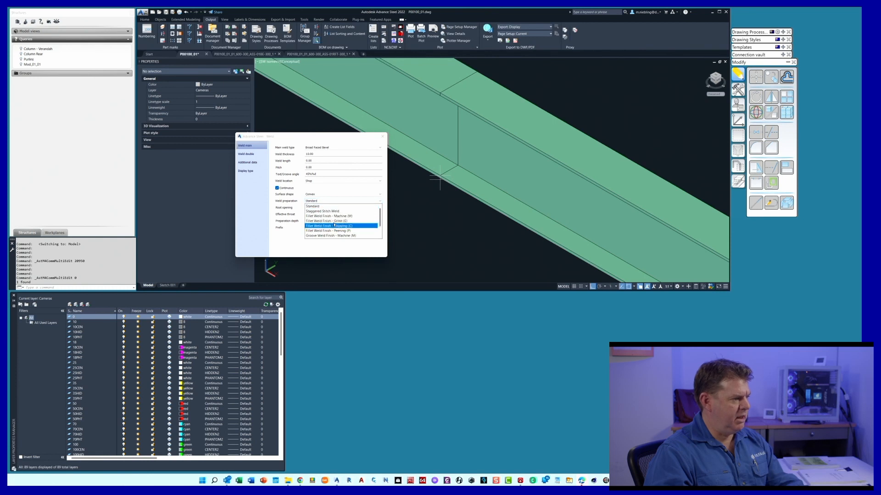
scroll(330, 223, down, 1)
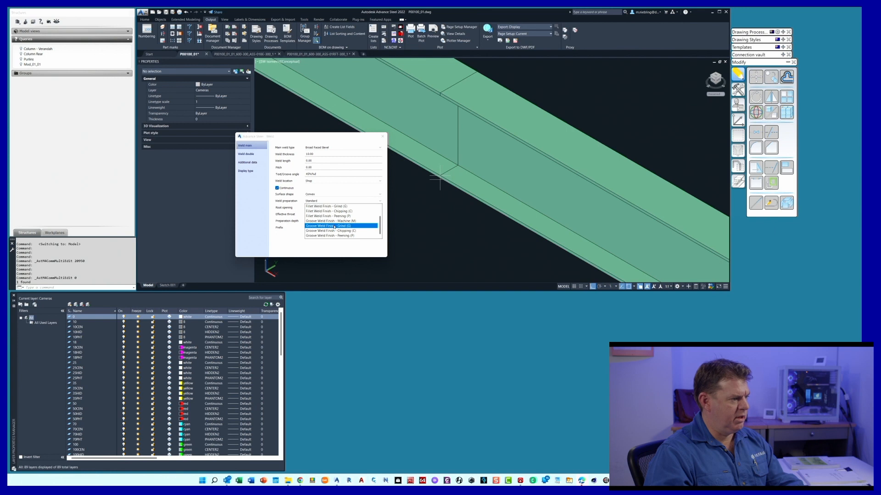
click(339, 222)
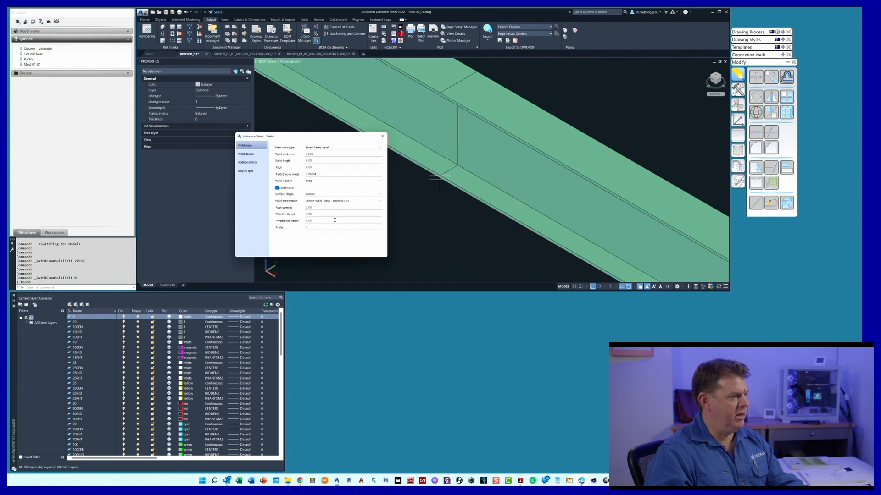
click(314, 207)
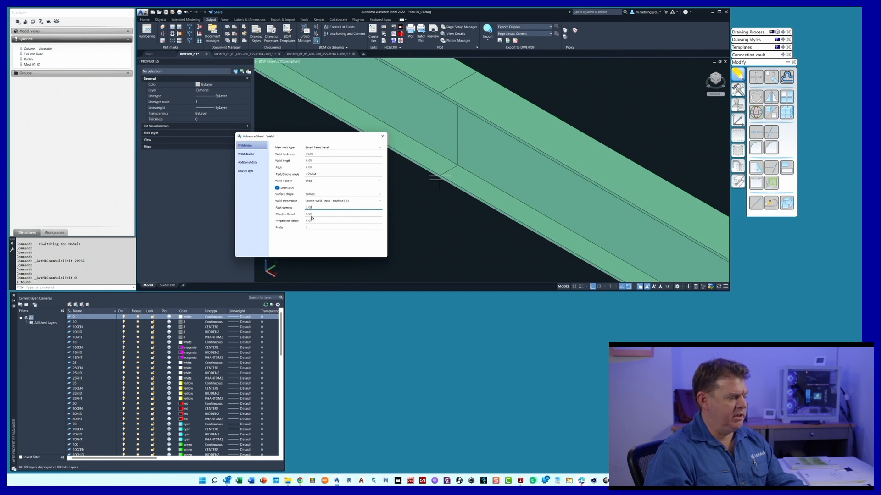
click(304, 227)
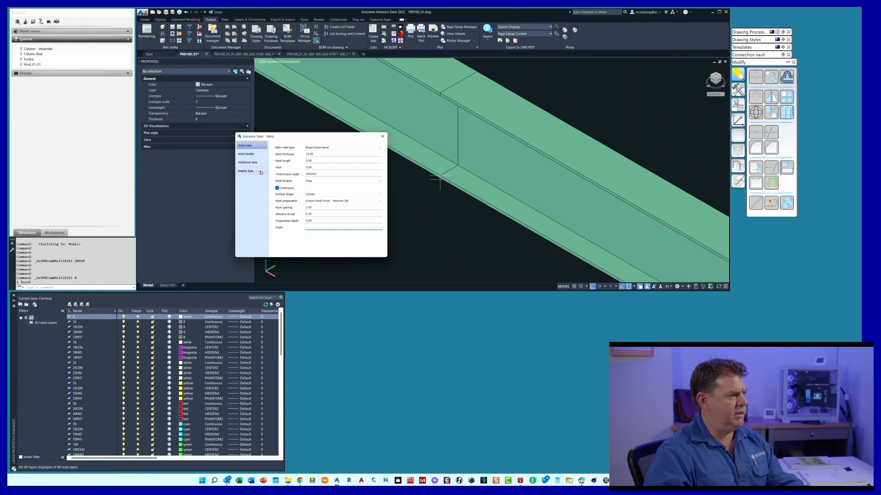
Set the double weld's thickness to 4, clear its text/groove angle, and try a distance from upper of 0
click(247, 154)
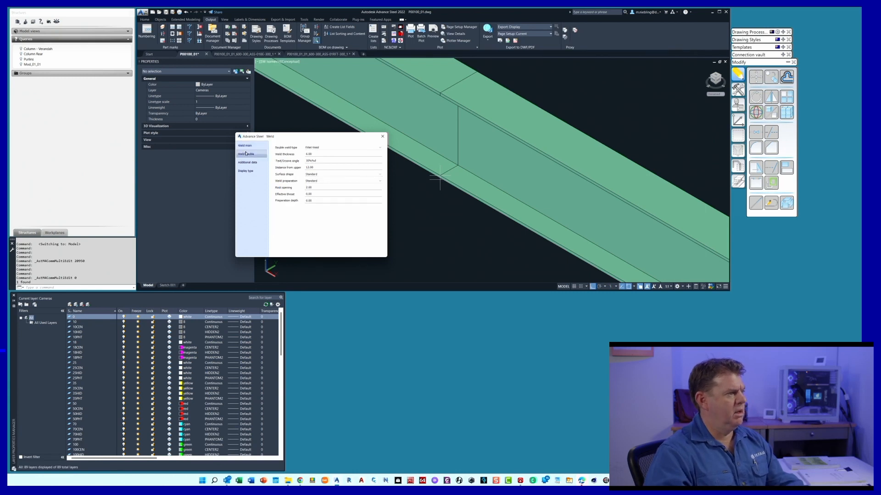
click(307, 154)
text(4)
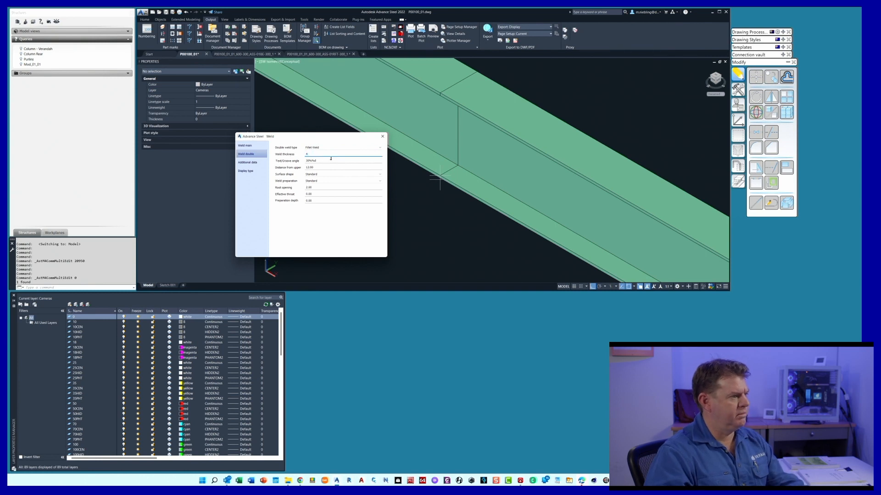
key(Tab)
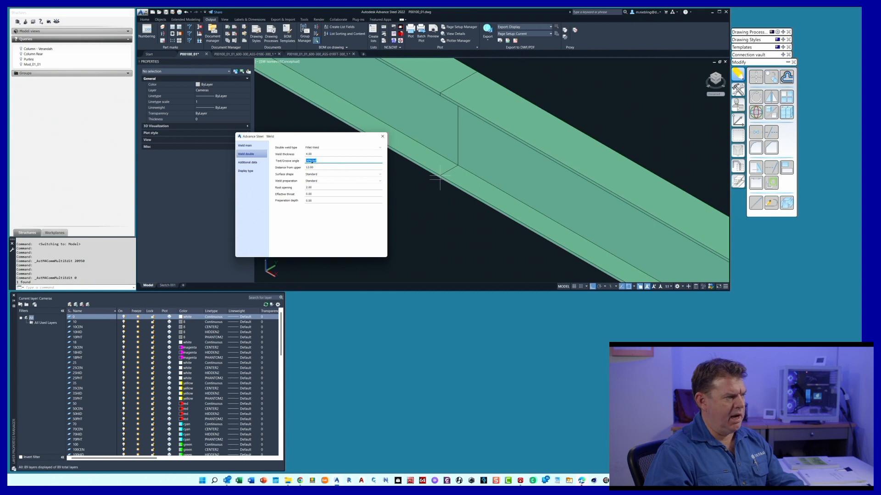
key(Delete)
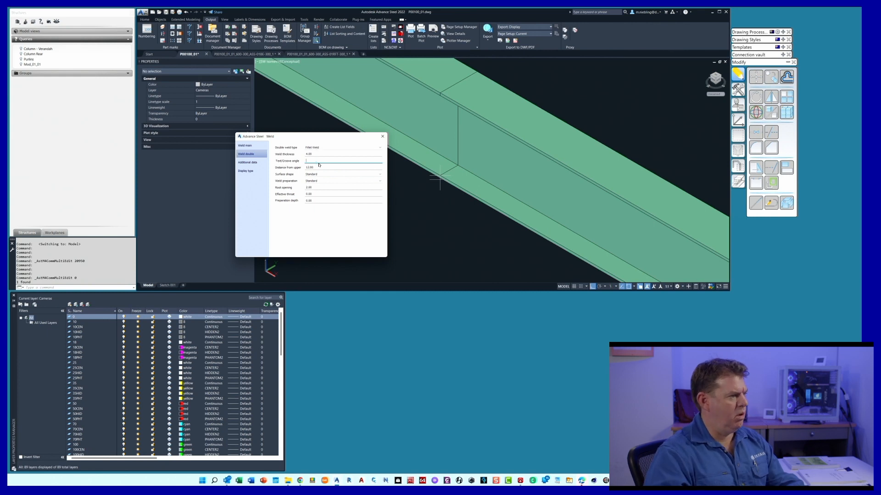
click(317, 167)
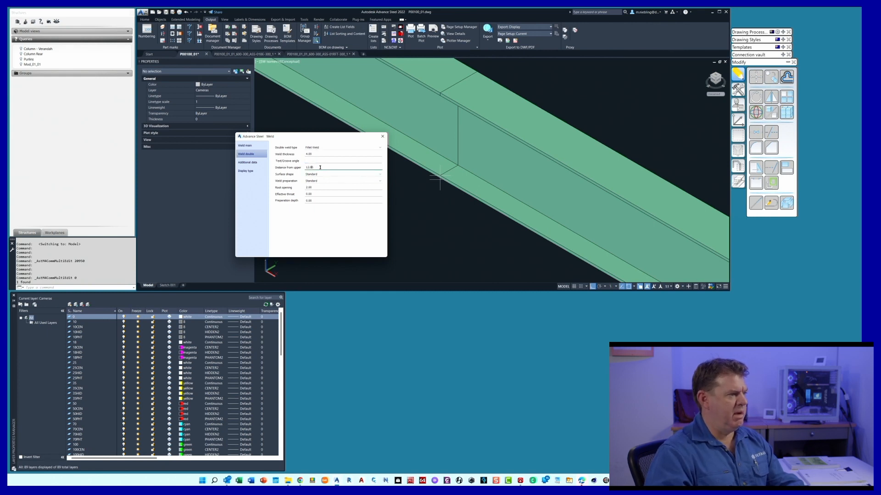
text(0)
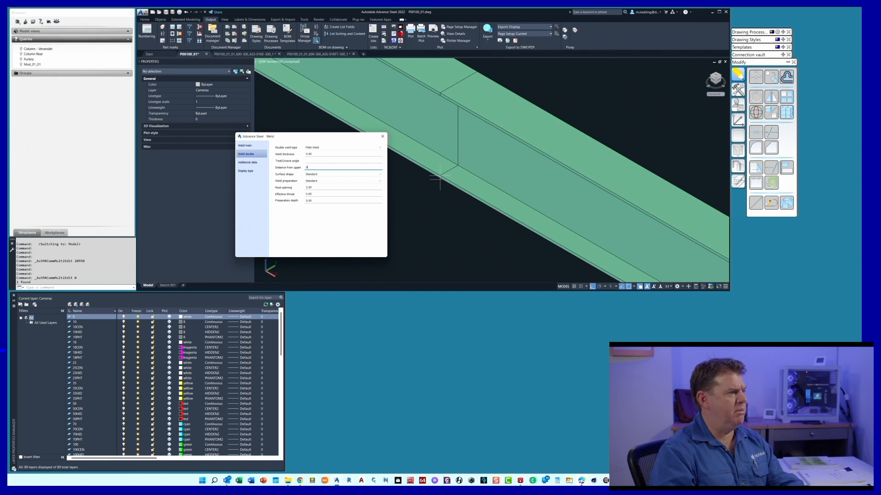
Set the double weld's surface shape to Flat and preparation to Fillet Weld Finish - Grind (G), and close the weld properties
click(311, 174)
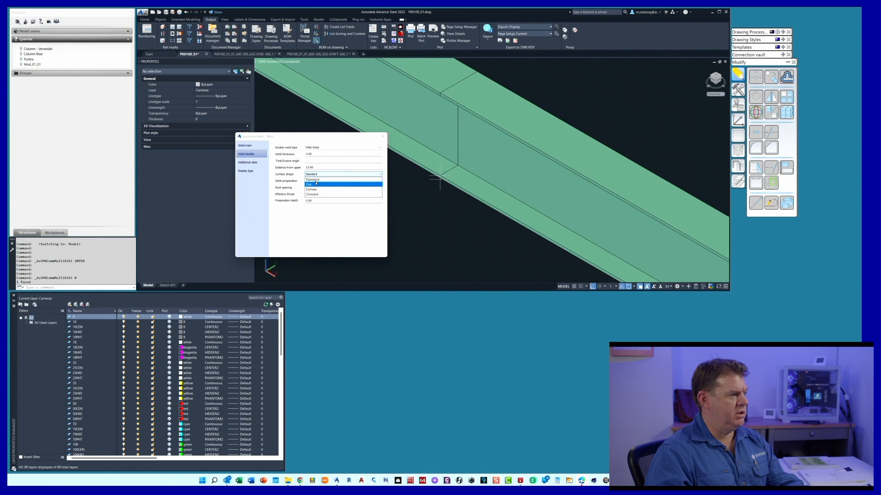
click(323, 185)
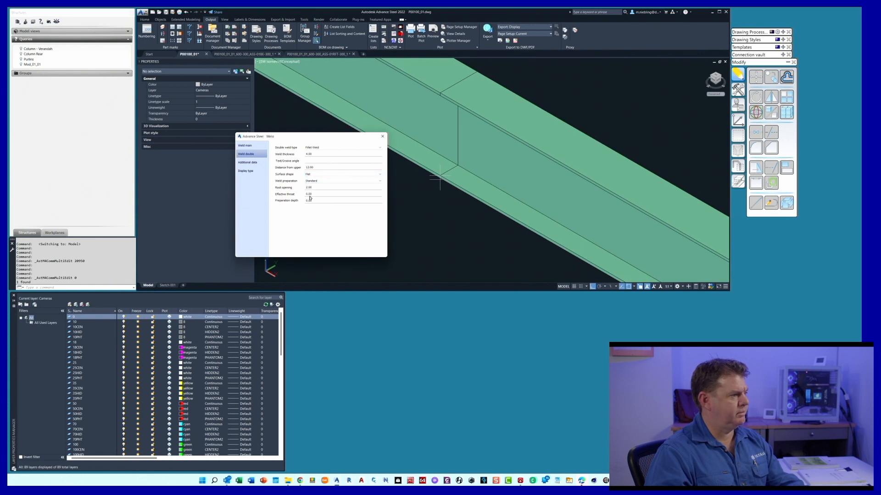
click(320, 181)
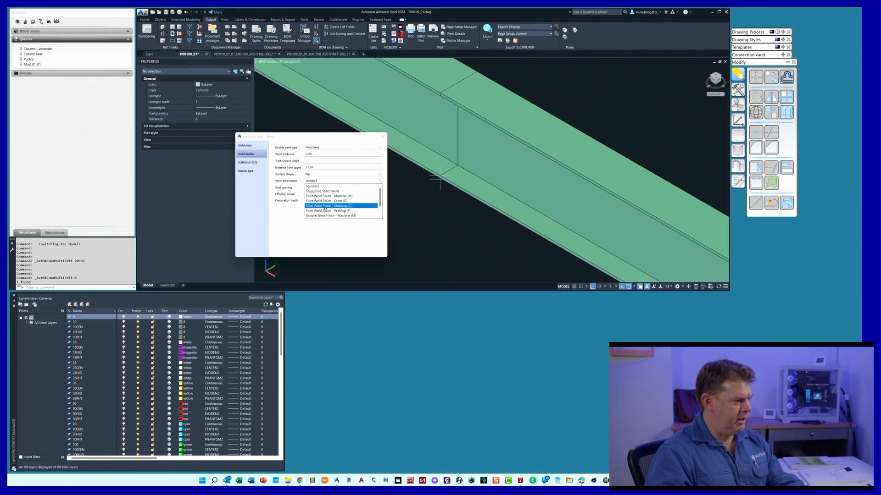
click(338, 201)
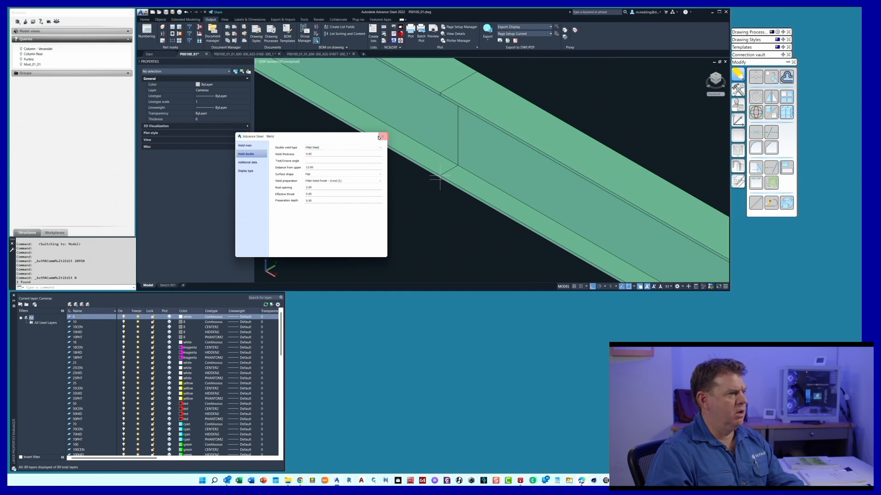
click(382, 136)
Switch to the ASS-01BE-300 assembly drawing and update the detail view containing the roof beams' weld symbol
scroll(403, 186, down, 3)
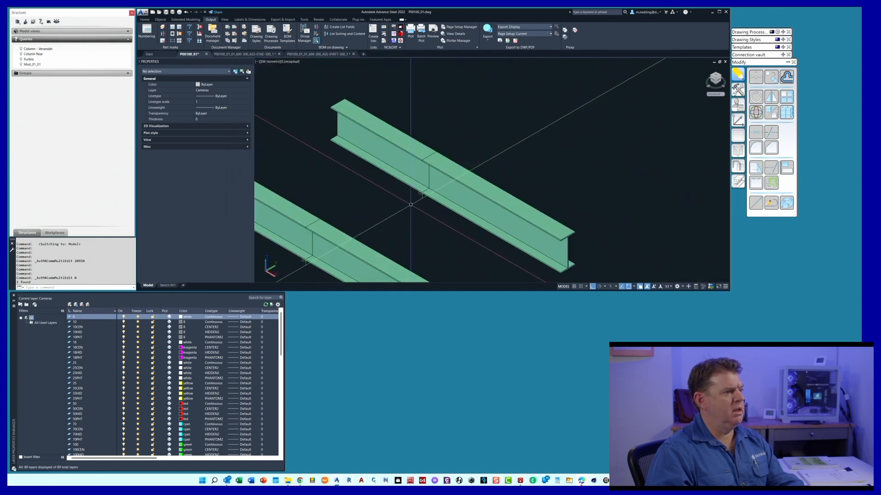
scroll(421, 198, up, 2)
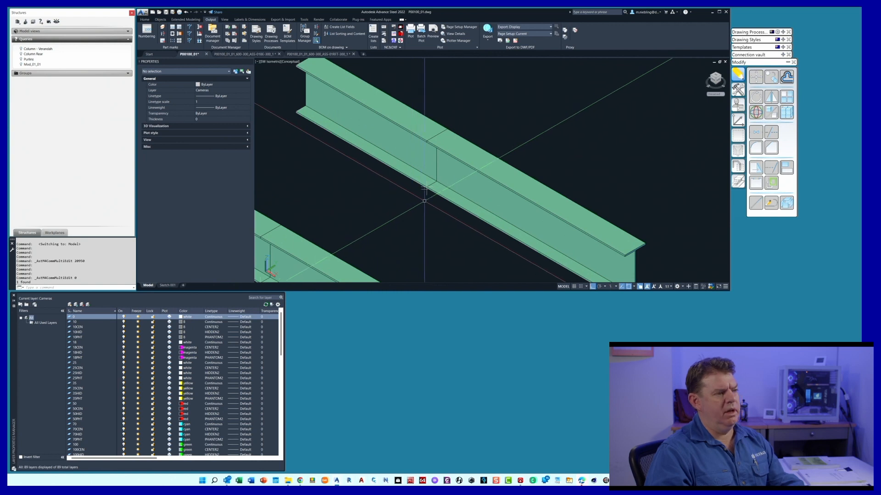
click(258, 54)
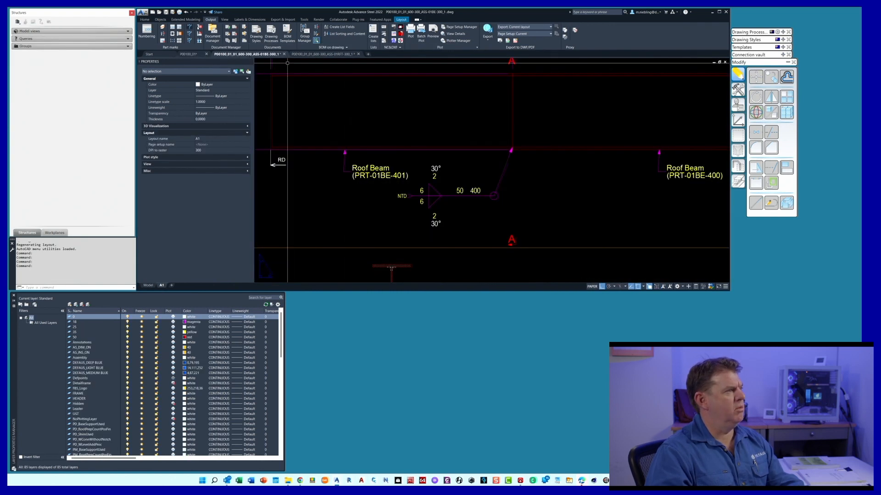
click(250, 19)
click(146, 33)
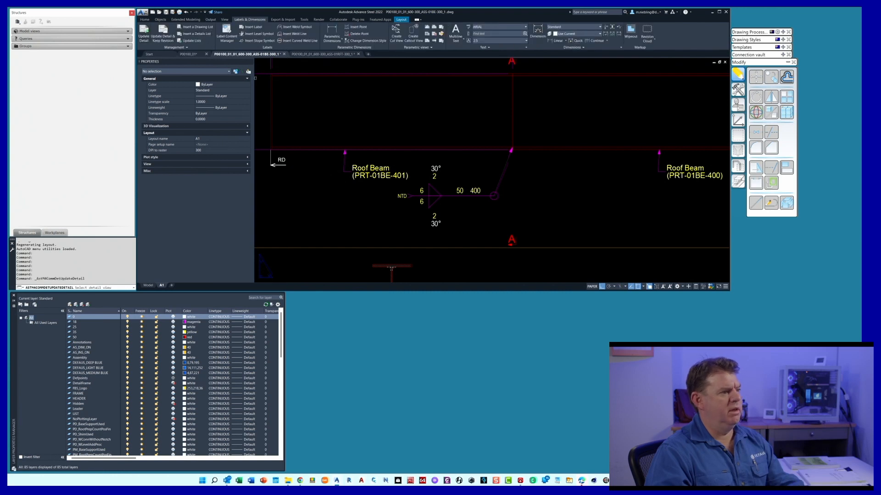
click(475, 195)
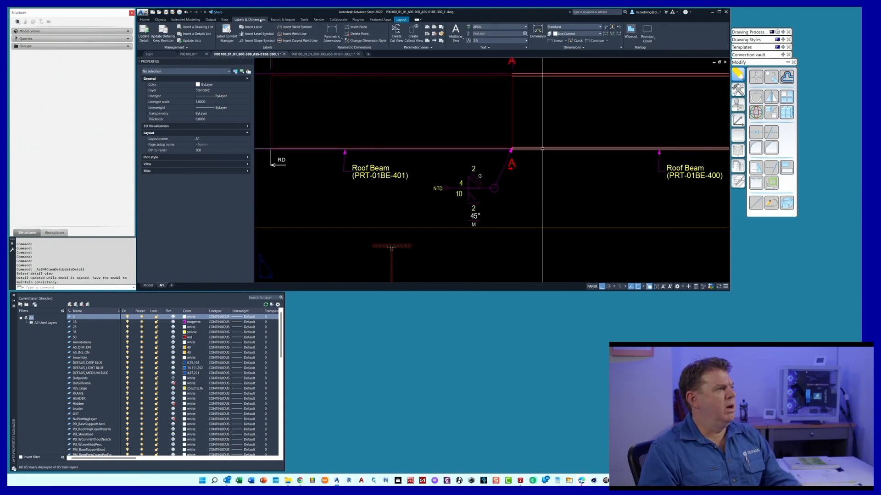
Insert a manual weld symbol in the detail, referenced to the joint between the two roof beams and placed beside the existing symbol
click(296, 29)
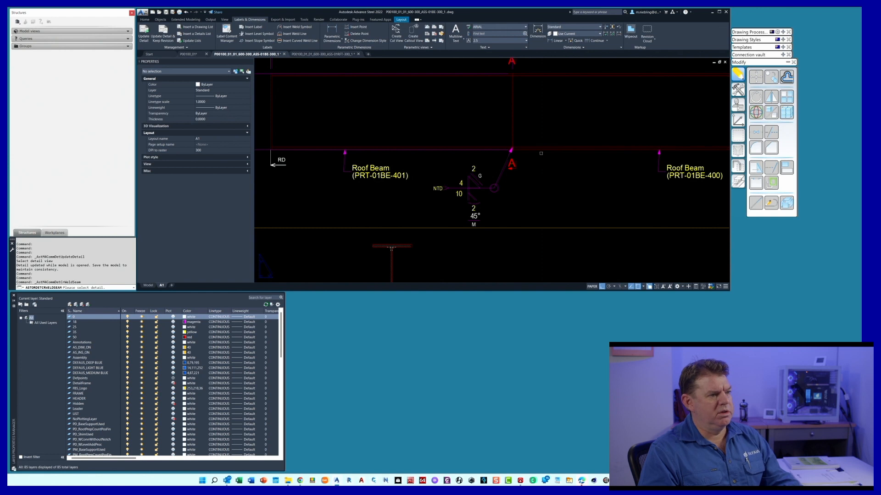
click(514, 153)
click(512, 166)
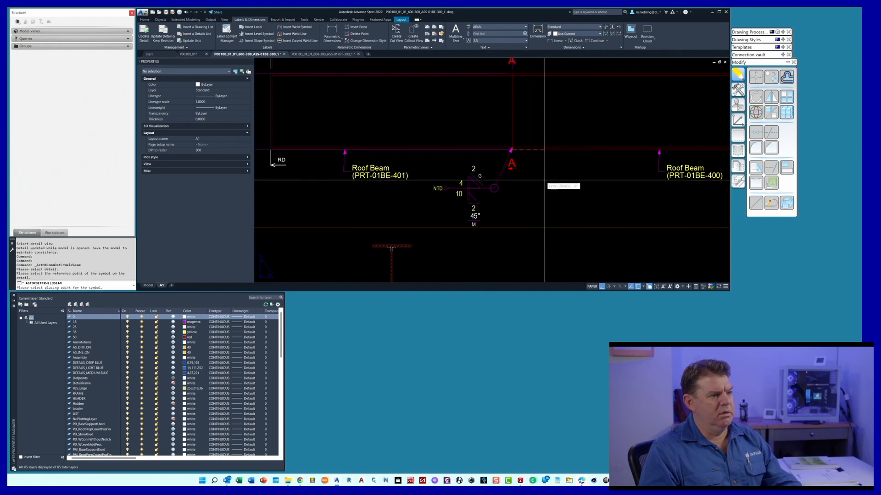
key(F8)
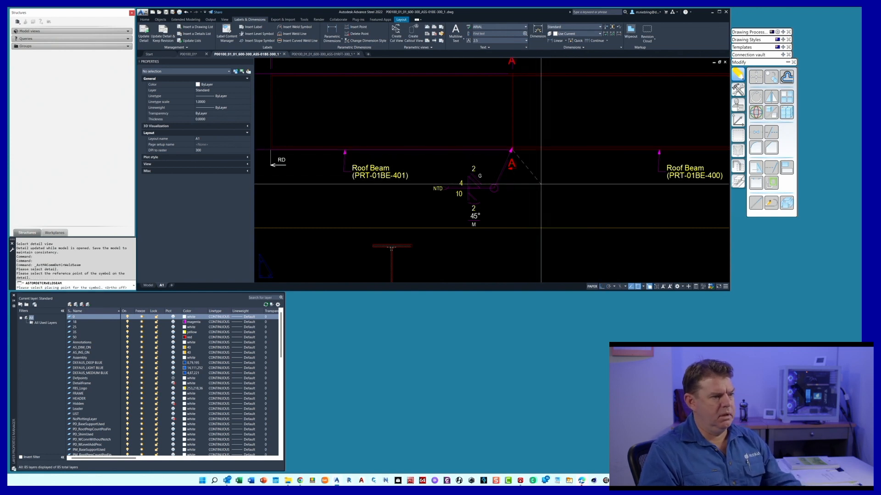
click(524, 190)
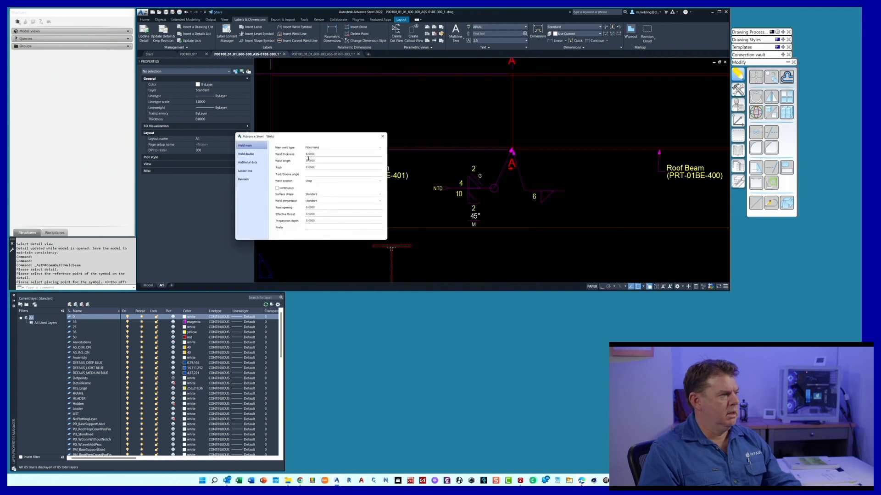
Keep Fillet Weld as the new symbol's main weld type and set its weld length to 50 and pitch to 300
click(319, 147)
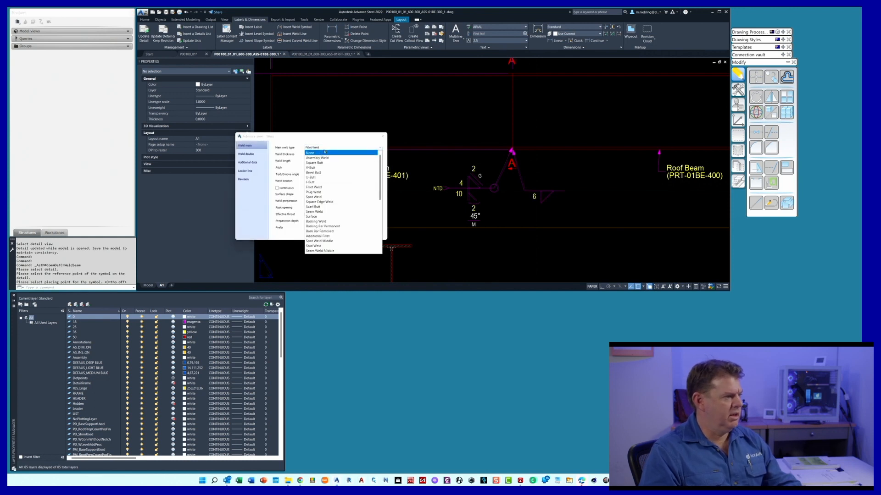
click(323, 150)
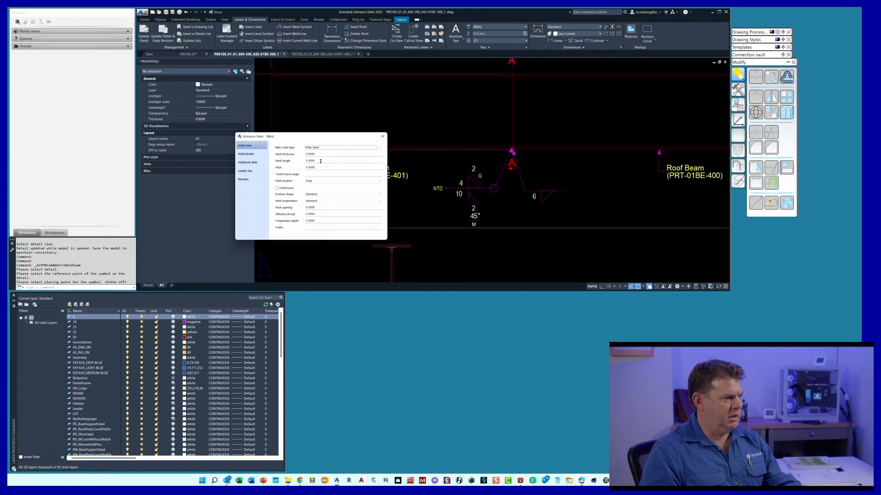
click(321, 161)
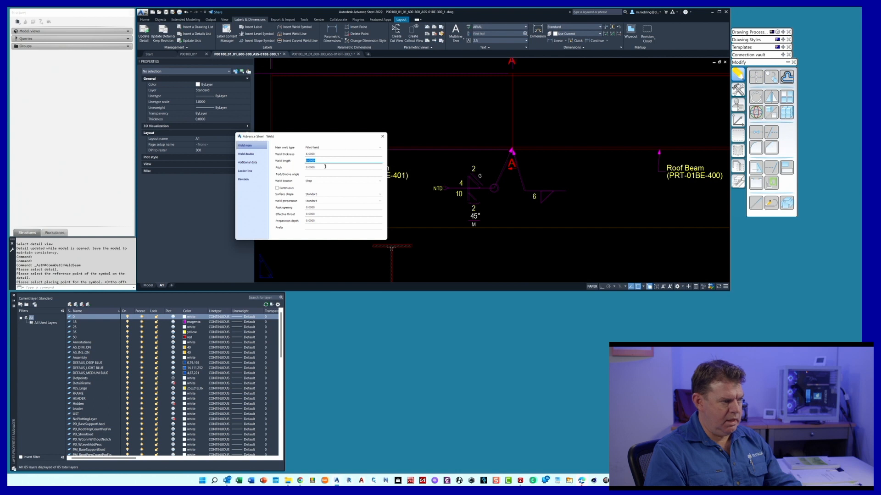
text(50)
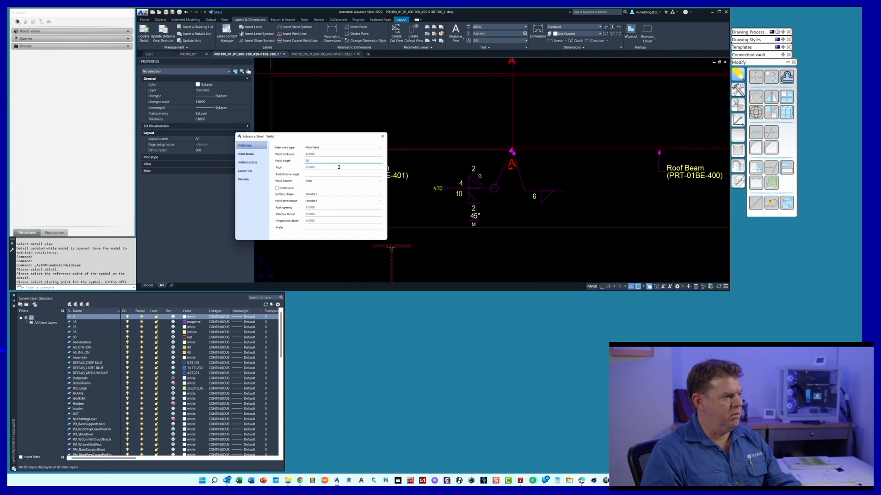
click(339, 167)
text(300)
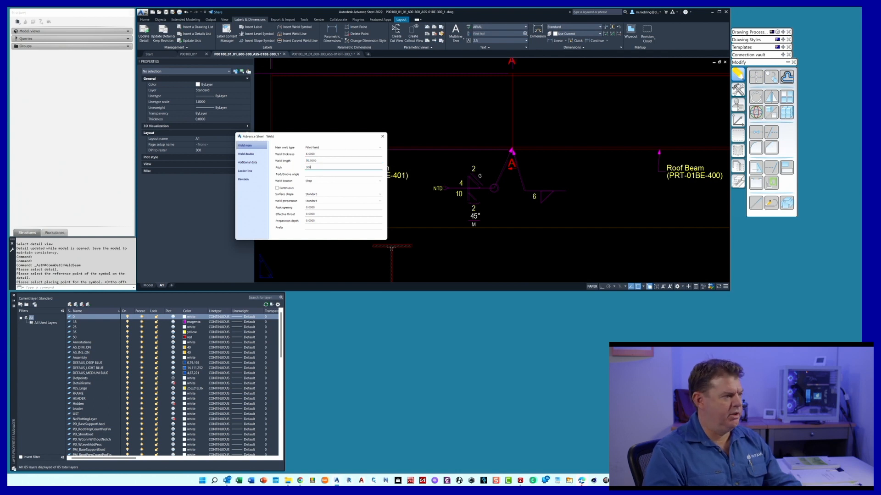
click(313, 172)
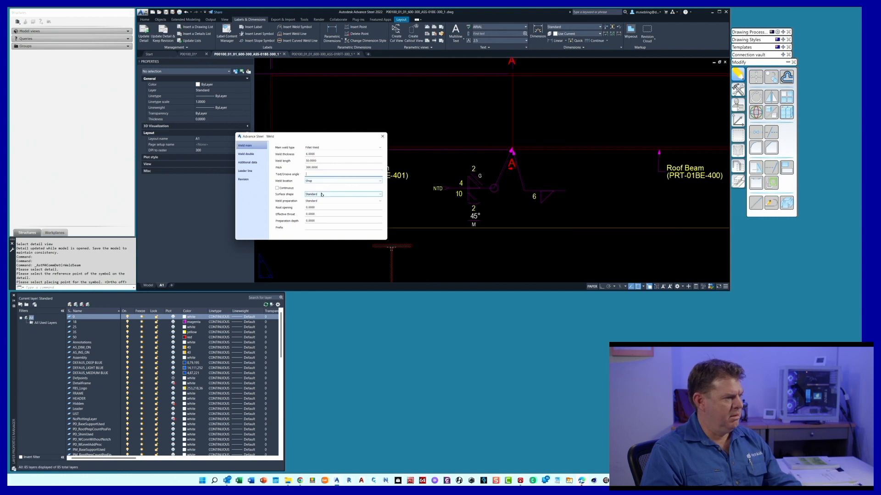
Set the new symbol's main surface shape to Flat, weld preparation to Staggered Stitch Weld and root opening to 2
click(322, 194)
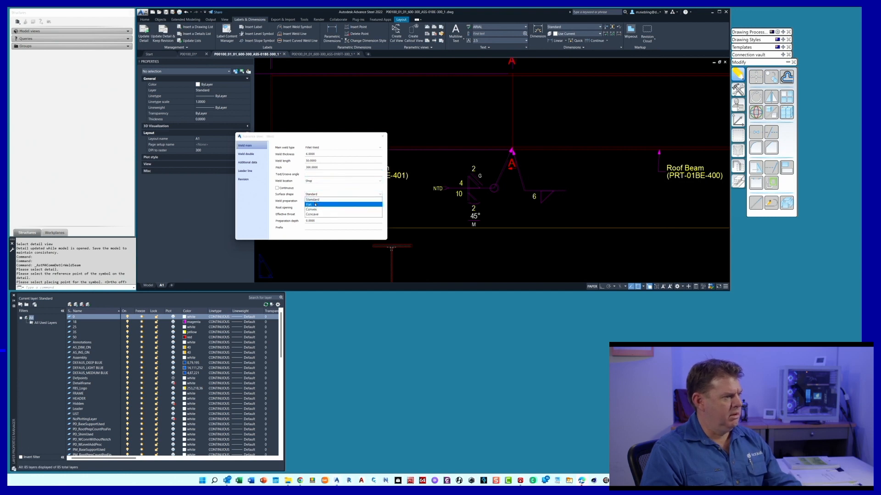
click(315, 205)
click(323, 201)
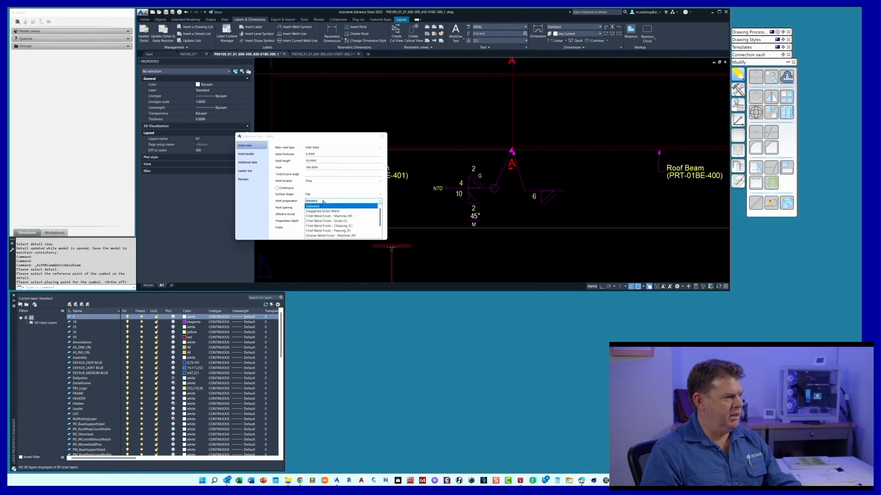
click(326, 211)
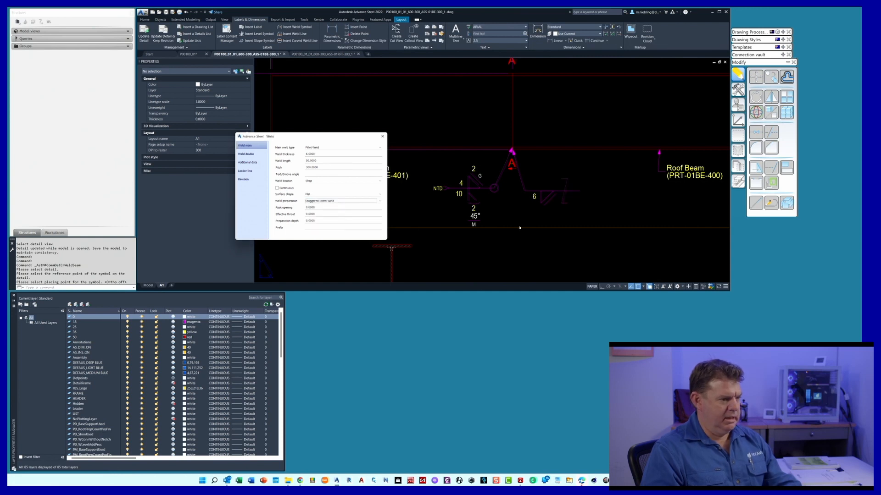
click(310, 207)
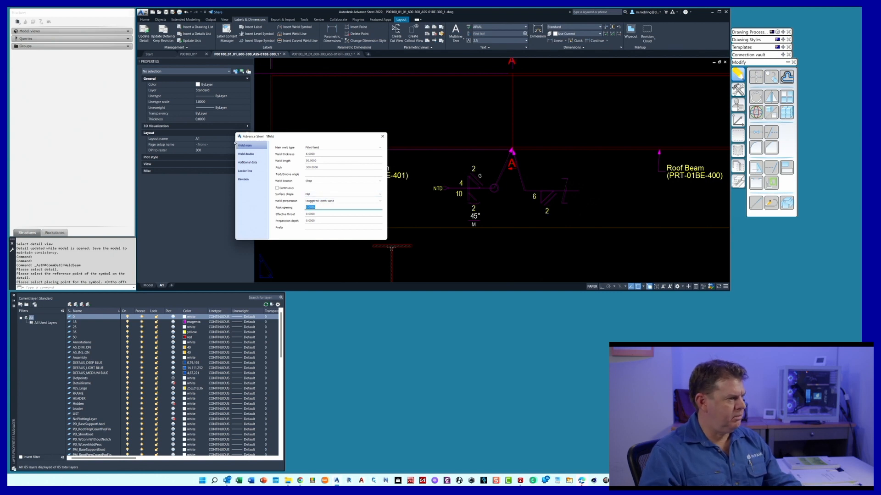
Set the new symbol's double weld type to V-Butt and its surface shape to Convex
click(246, 154)
click(316, 148)
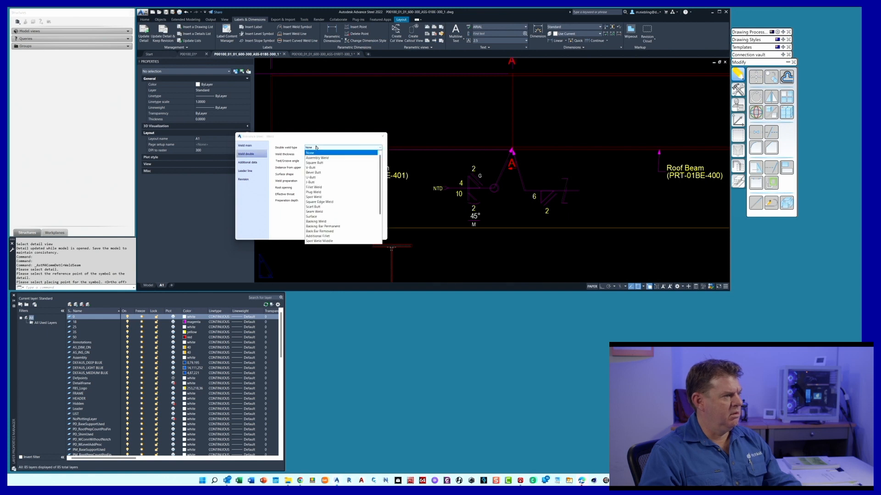
scroll(324, 198, down, 2)
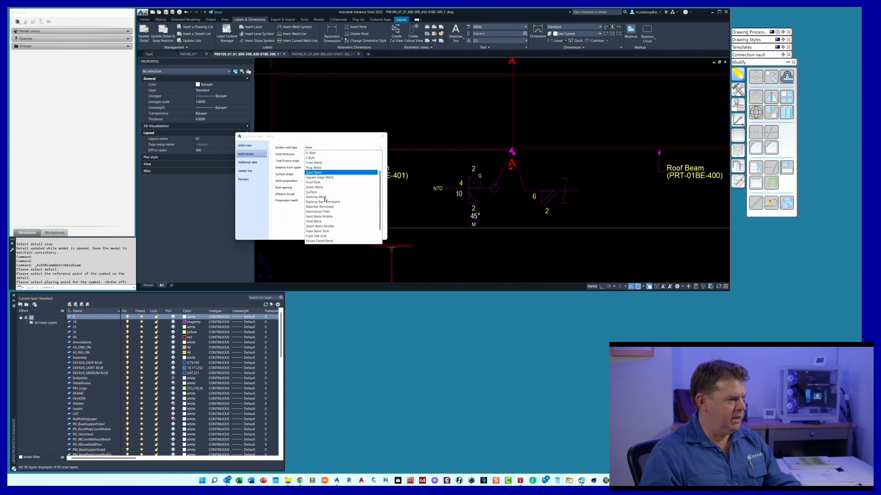
scroll(324, 199, down, 1)
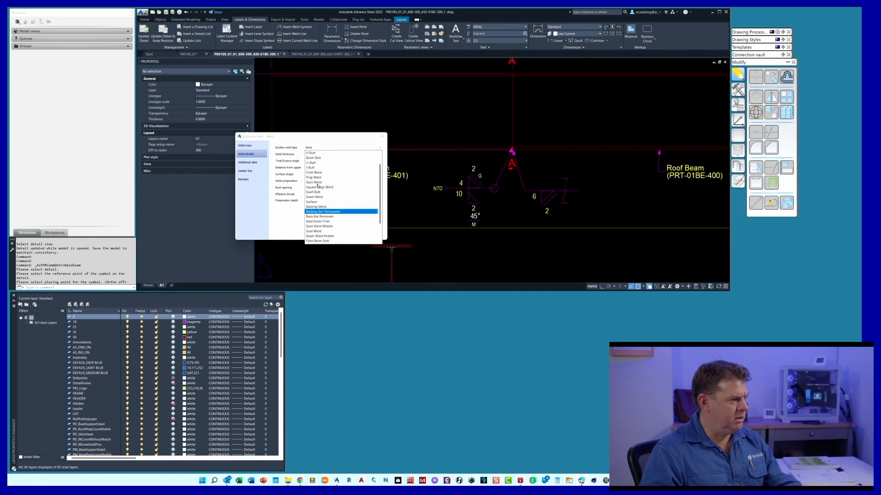
scroll(319, 172, up, 3)
click(320, 168)
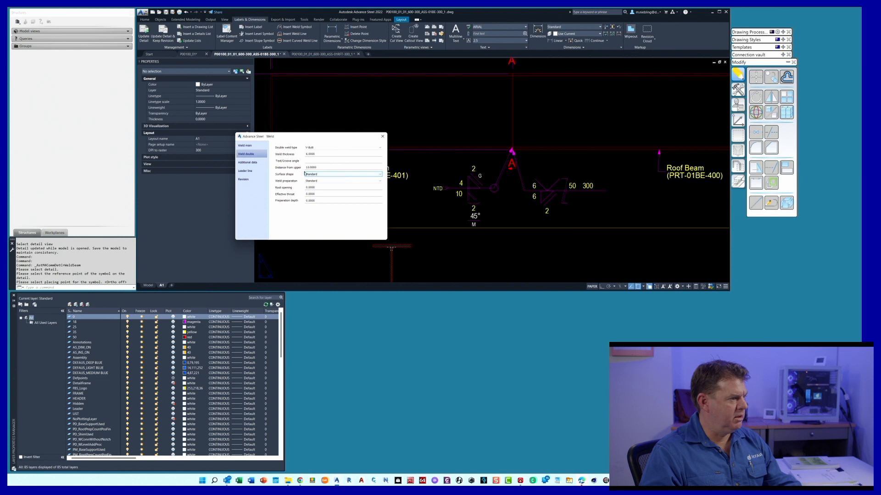
click(316, 175)
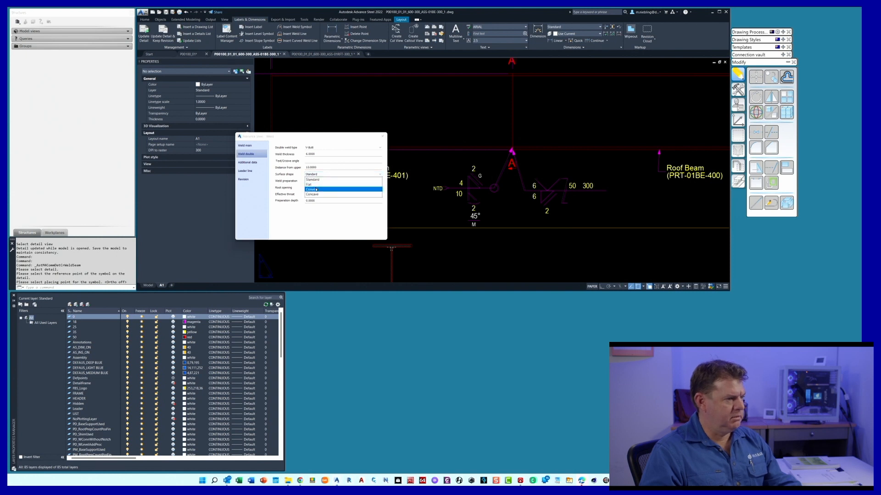
click(316, 189)
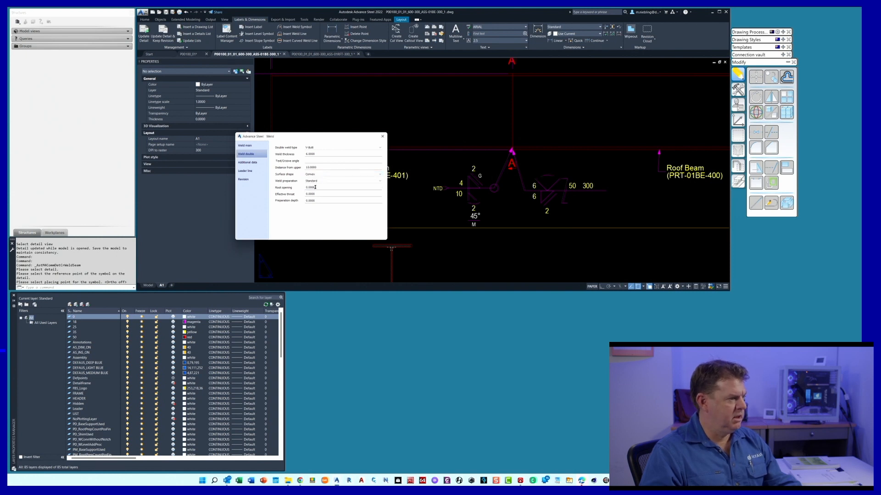
Set the new weld symbol's double weld root opening to 2 and its groove angle to 30%%d
double_click(315, 187)
text(4)
click(317, 161)
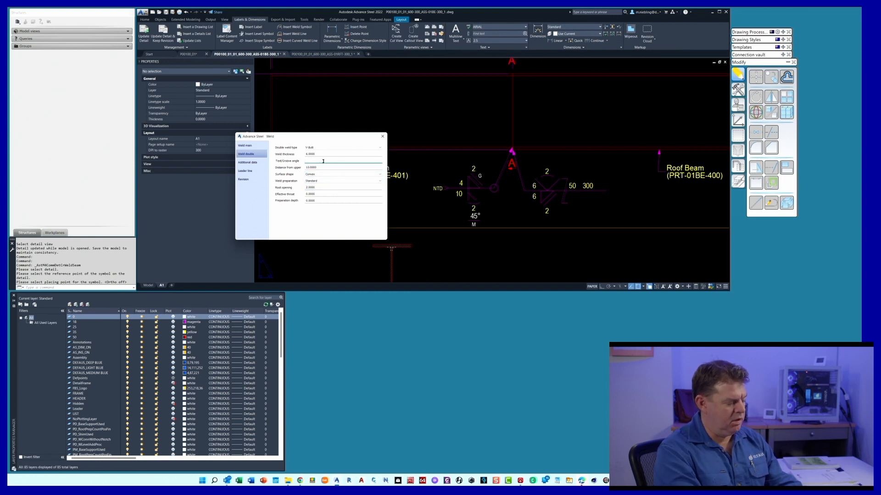
click(323, 161)
text(30%%)
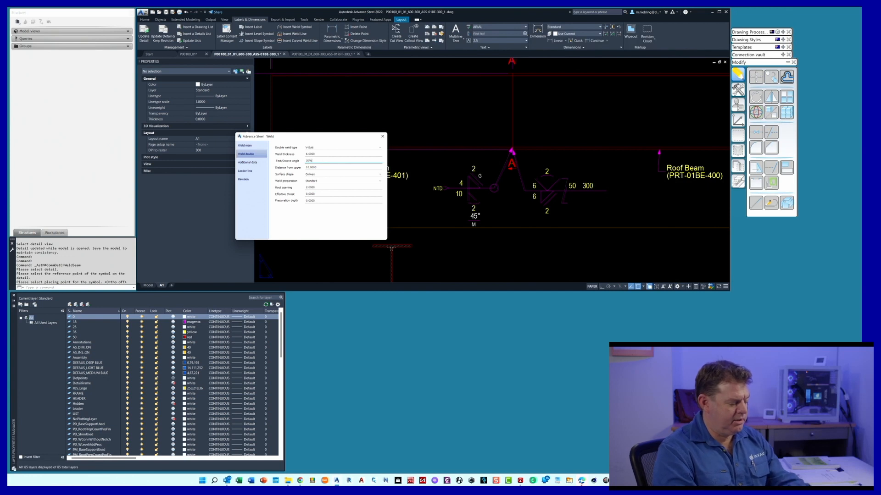
text(d)
key(Return)
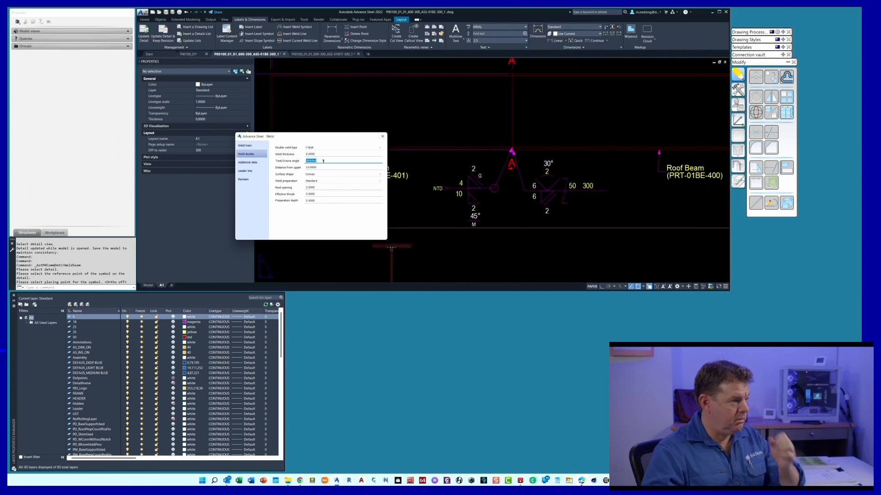
Set the double weld preparation to Groove Weld Finish - Grind (G) and close the symbol's properties
click(327, 182)
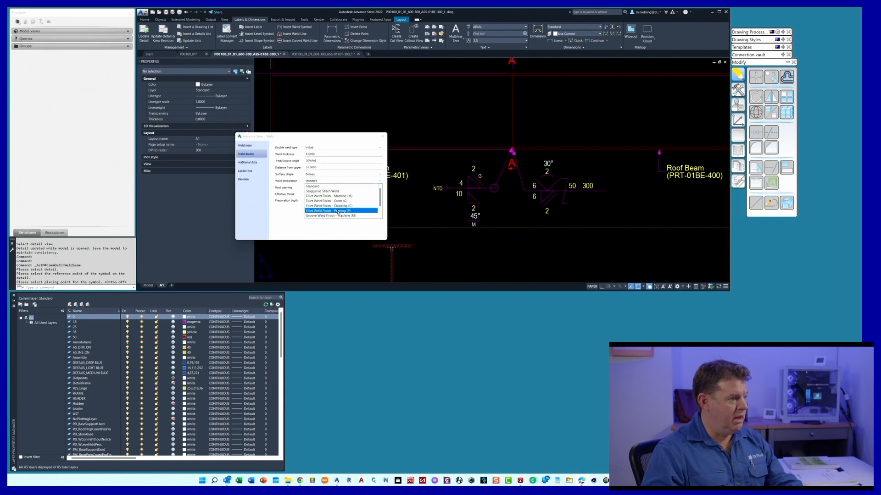
scroll(338, 211, down, 1)
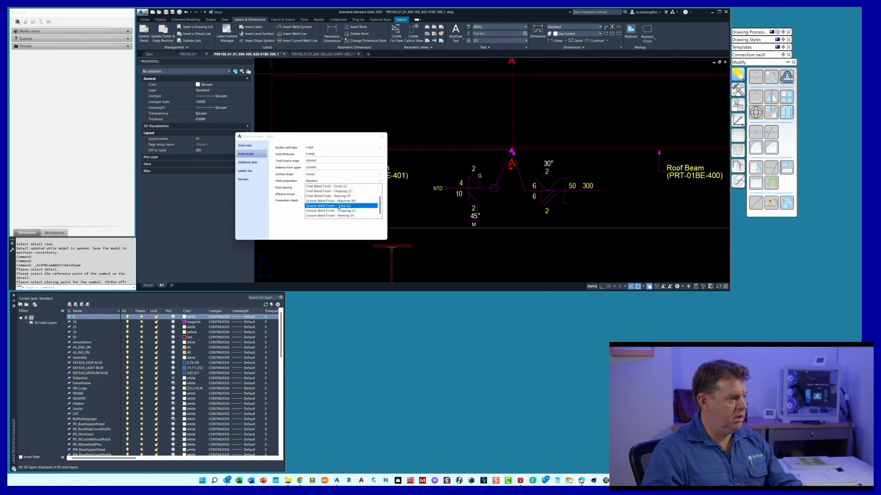
click(338, 206)
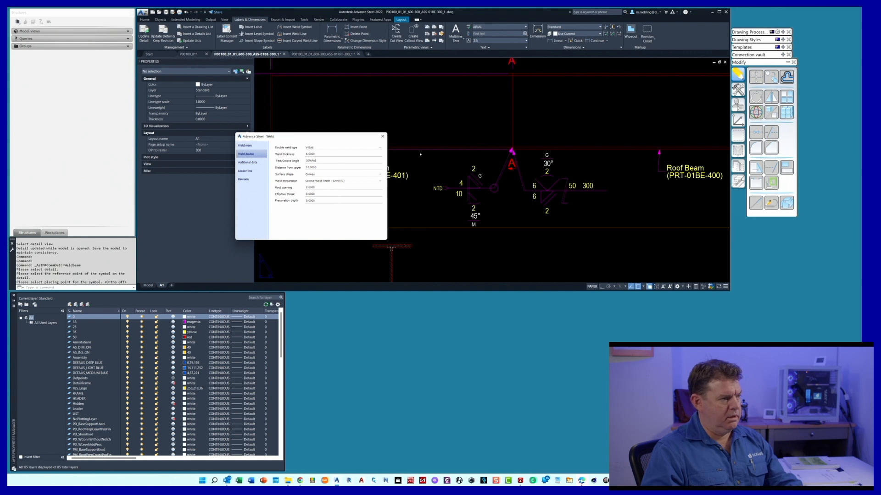
click(382, 136)
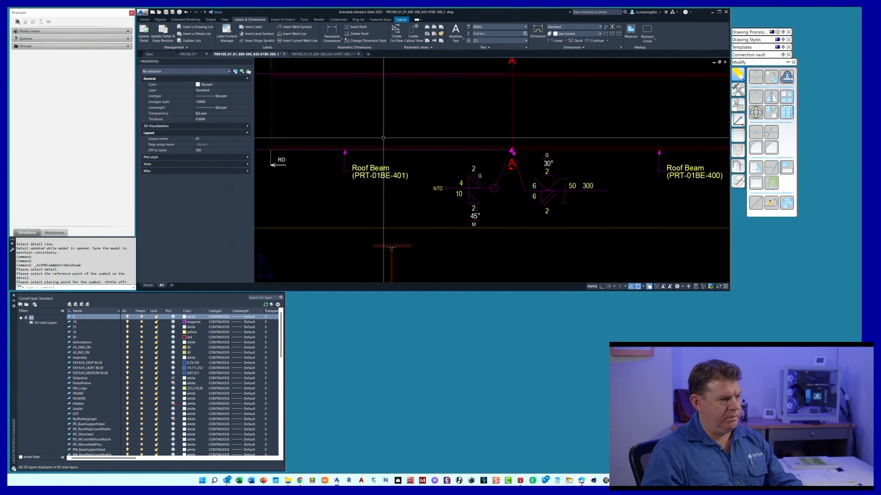
Reopen the new weld symbol's properties, set its weld location to Site and enable Continuous
double_click(519, 177)
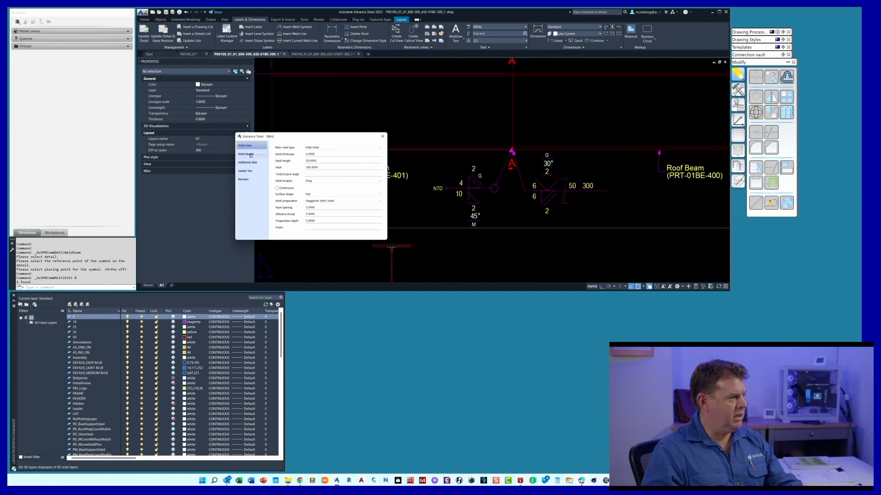
click(317, 182)
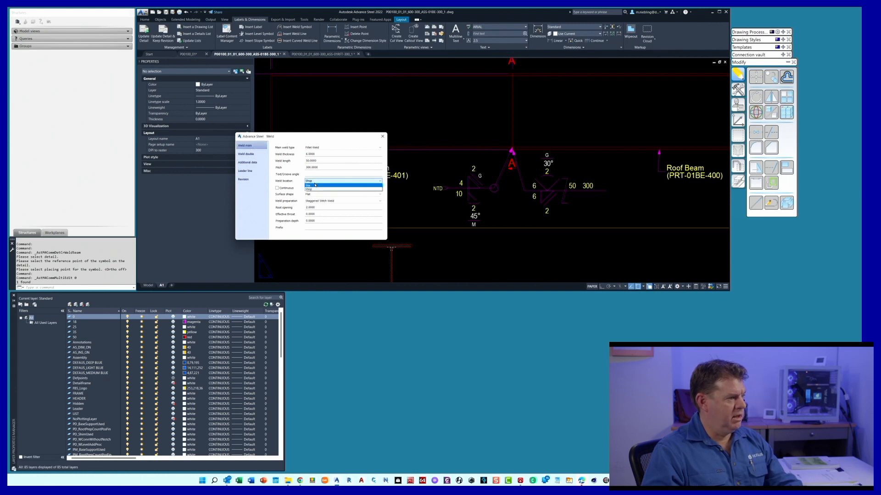
click(315, 185)
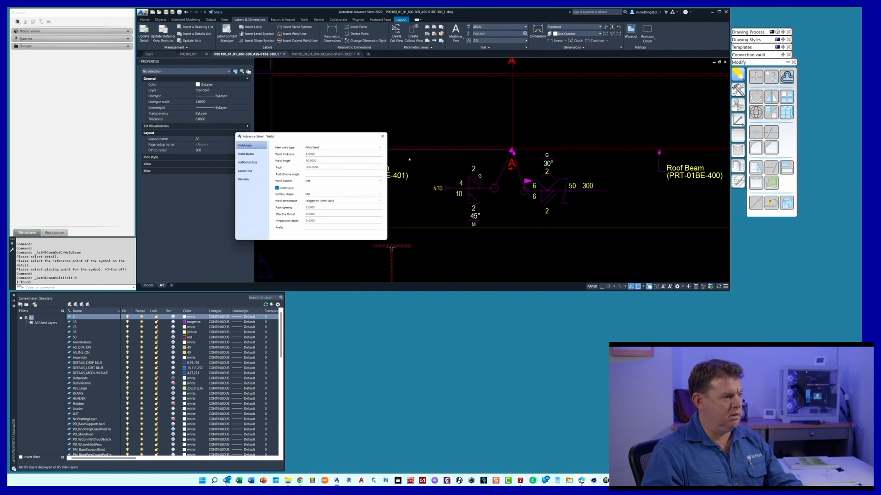
click(382, 136)
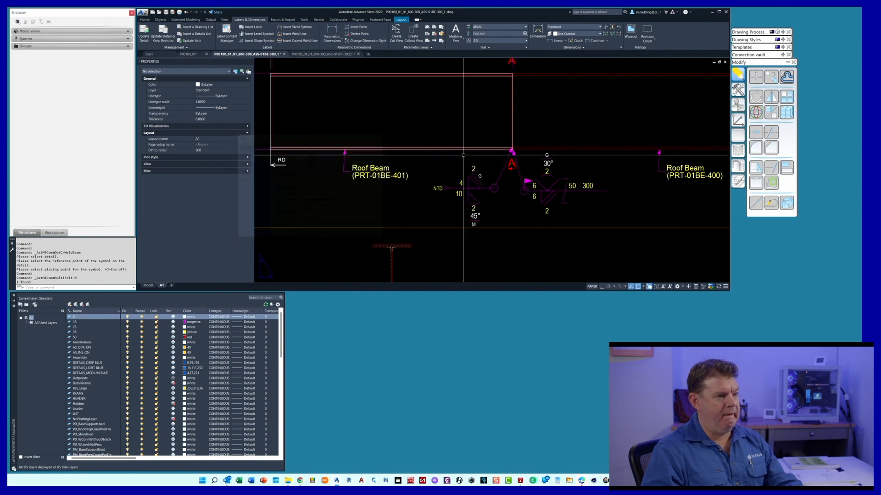
Move the new weld symbol farther away from the existing symbol, keeping its leader attached to the beam joint
click(553, 191)
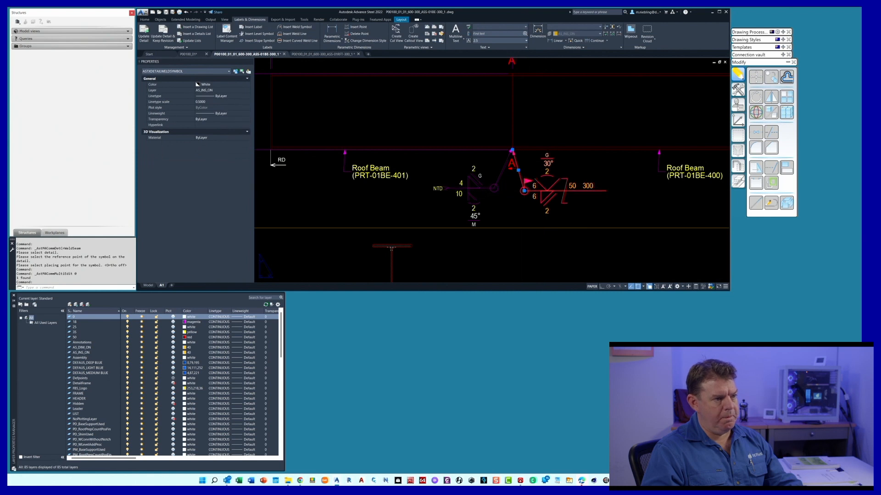
click(524, 191)
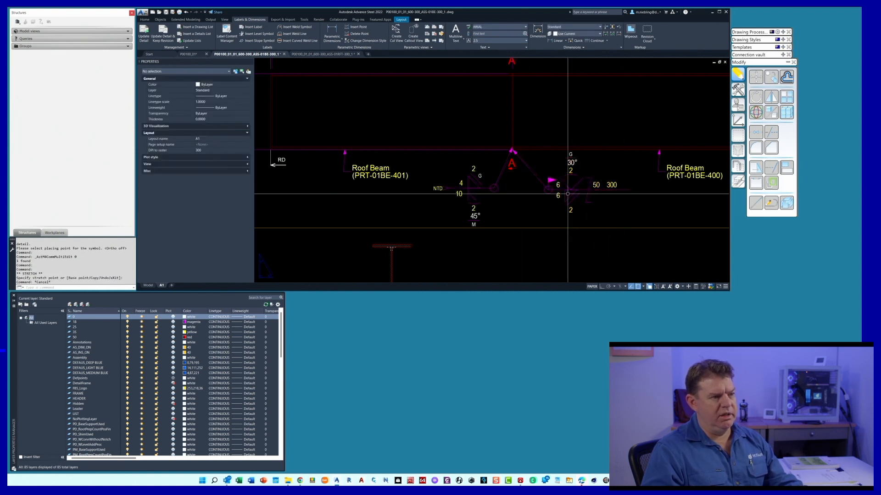
key(Escape)
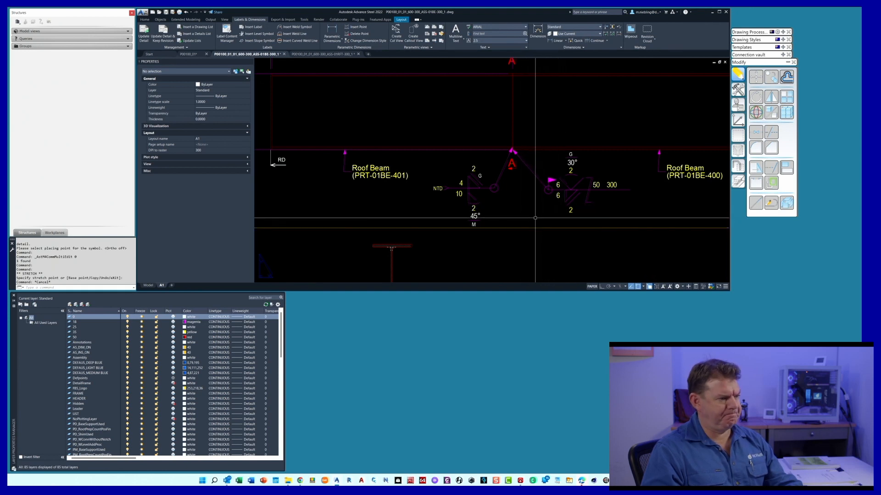
scroll(513, 209, down, 5)
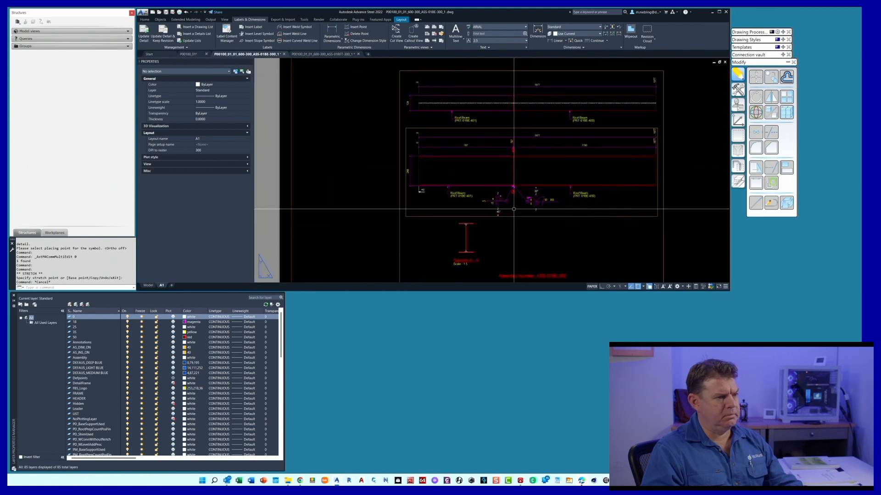
scroll(513, 209, up, 3)
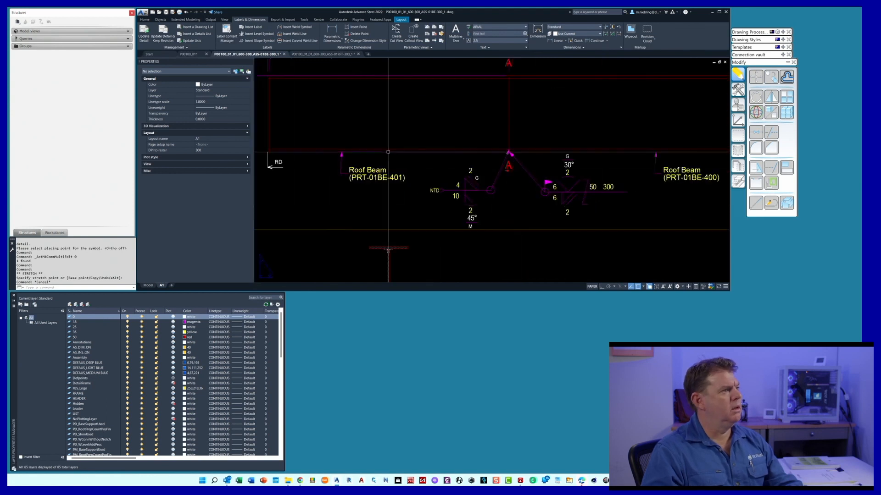
Switch to the P00100_01 model and set the front beam joint weld's main weld type to Backing Bar Permanent
click(188, 54)
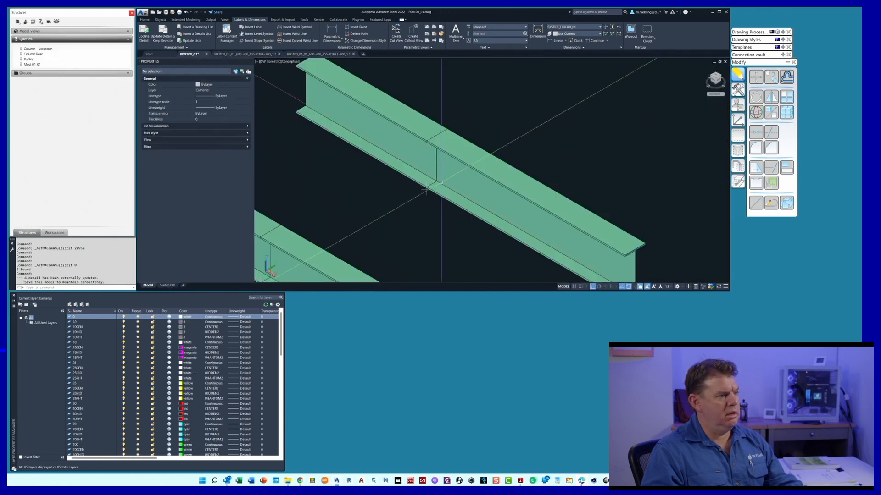
scroll(505, 174, down, 3)
scroll(435, 207, up, 6)
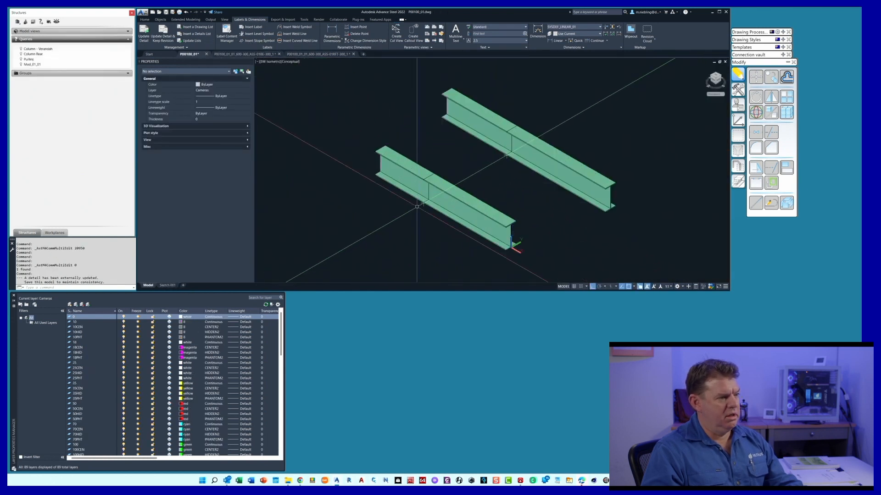
double_click(429, 200)
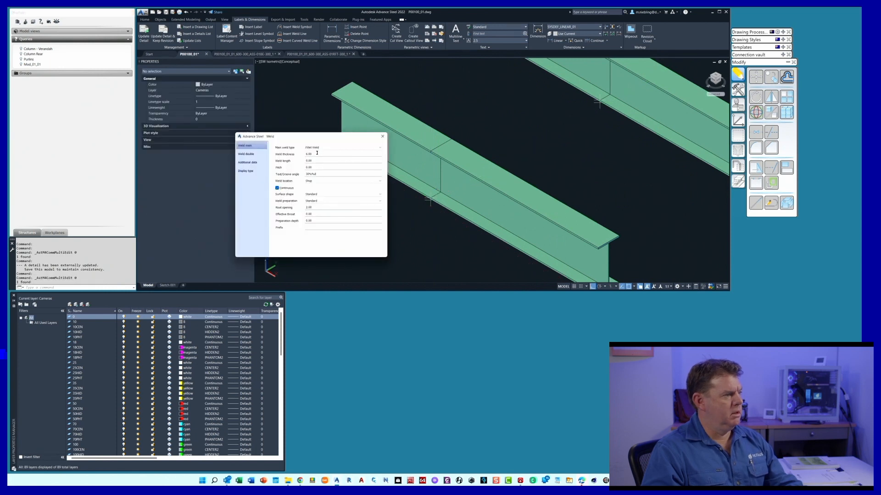
click(320, 149)
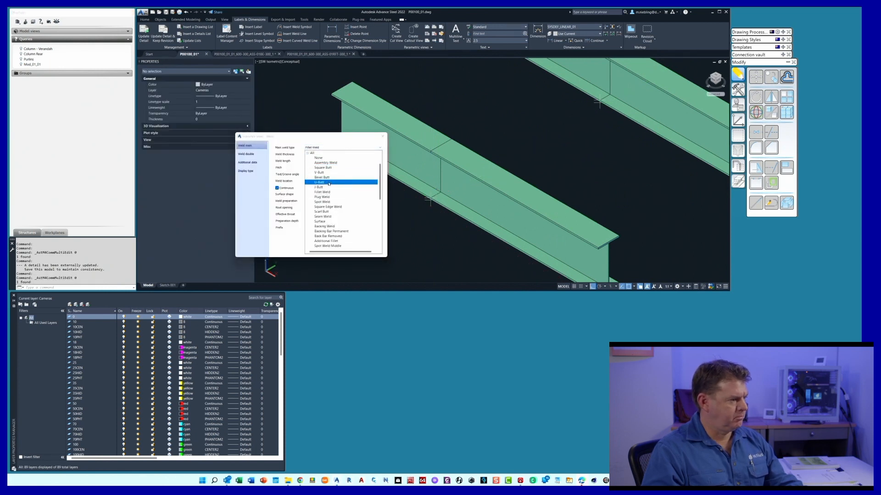
click(337, 231)
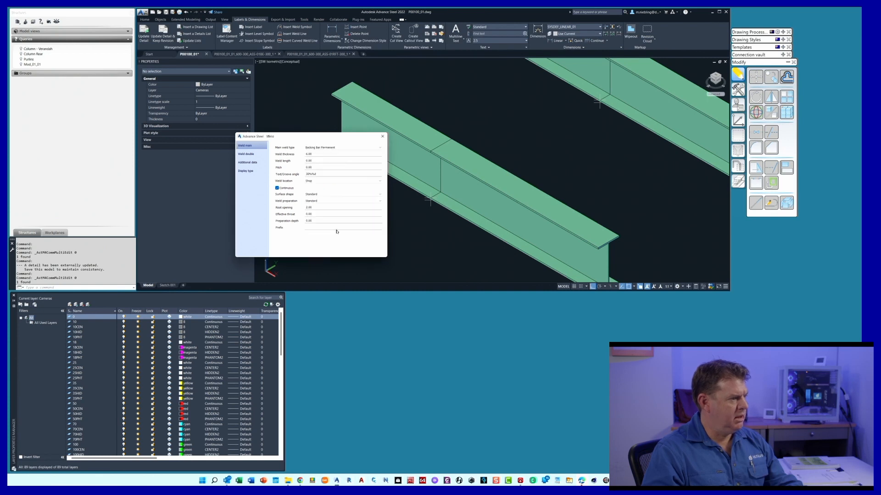
Set the front beam joint's main weld thickness to 1 and its groove angle to 60%%d
click(306, 153)
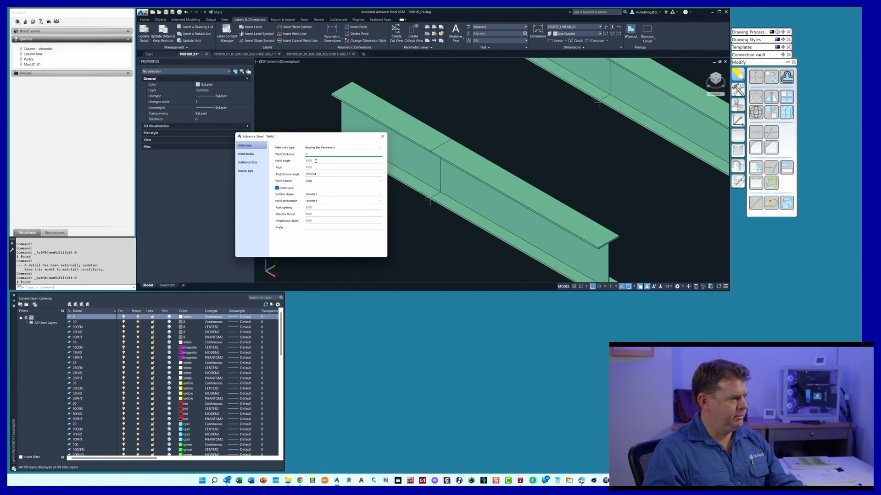
click(316, 160)
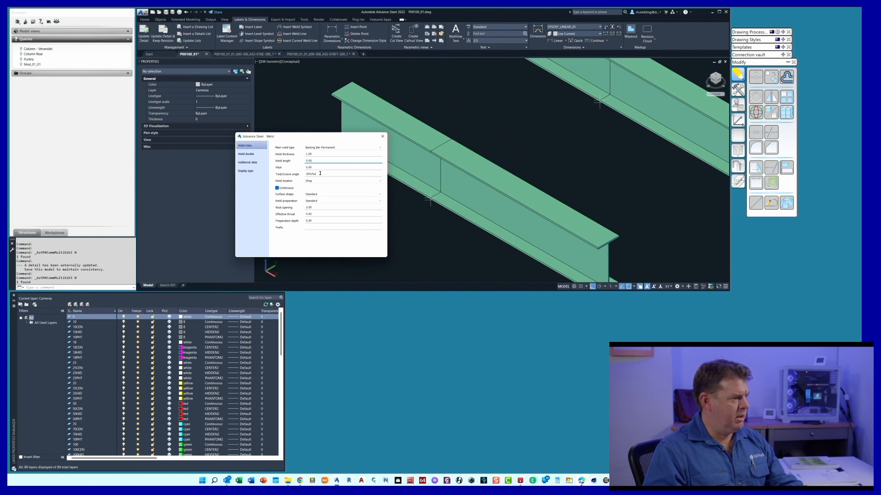
click(306, 174)
text(6)
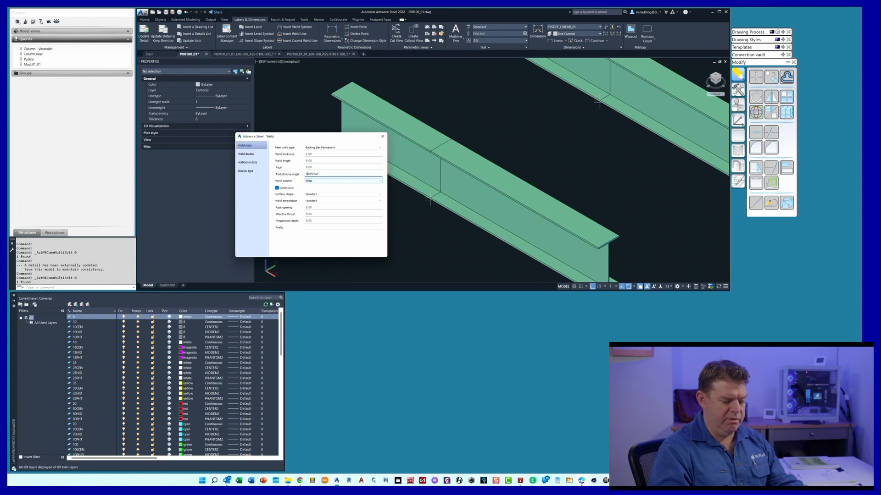
text(0)
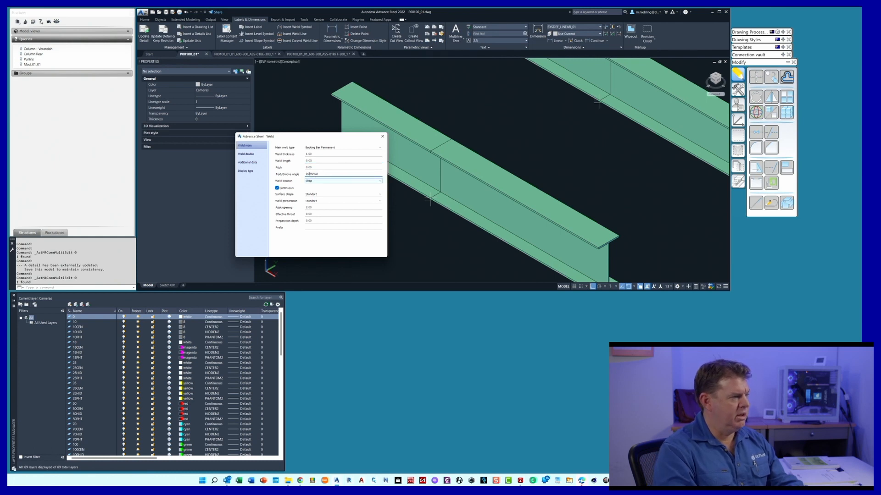
Keep Shop as the main weld location and try the Flat surface shape before restoring Standard
click(320, 182)
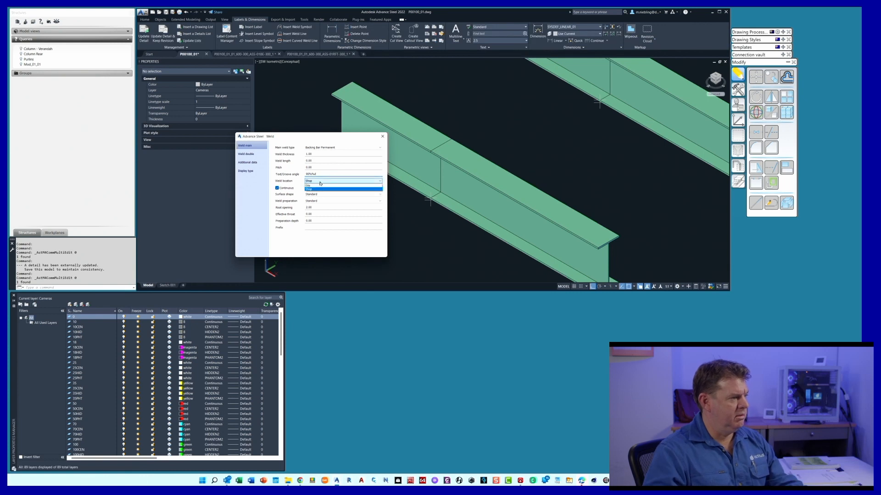
click(320, 189)
click(320, 195)
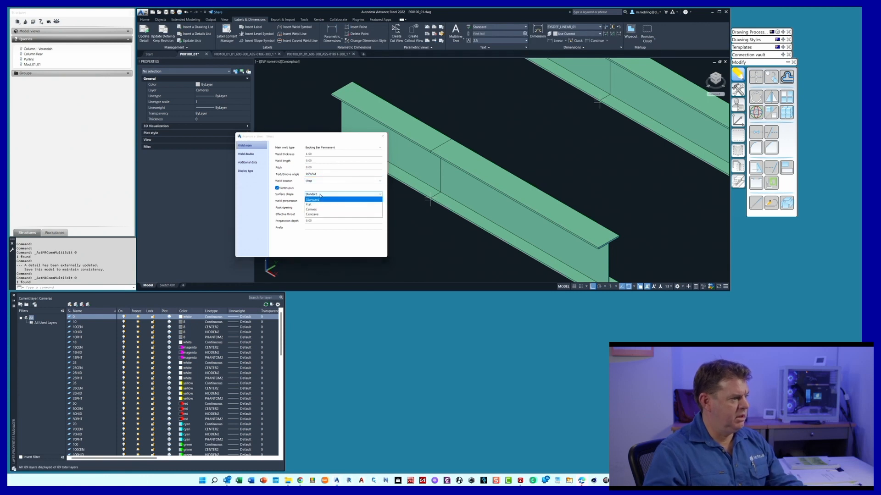
click(321, 204)
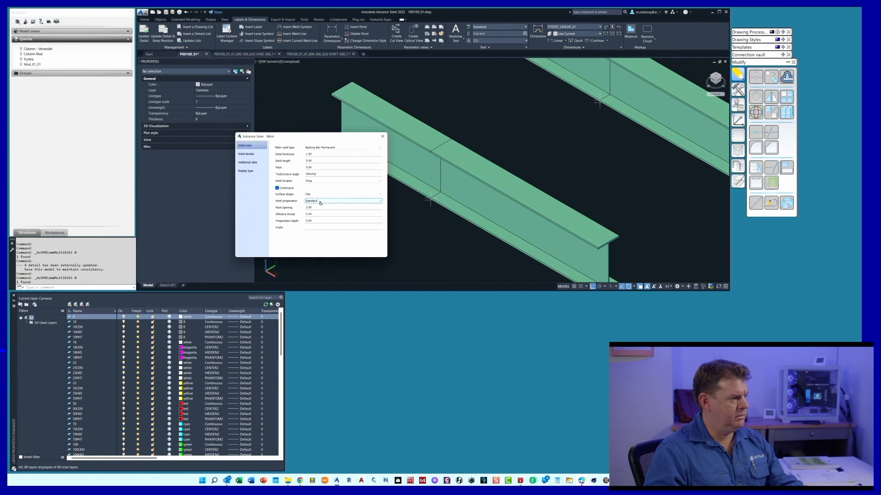
click(314, 197)
click(315, 200)
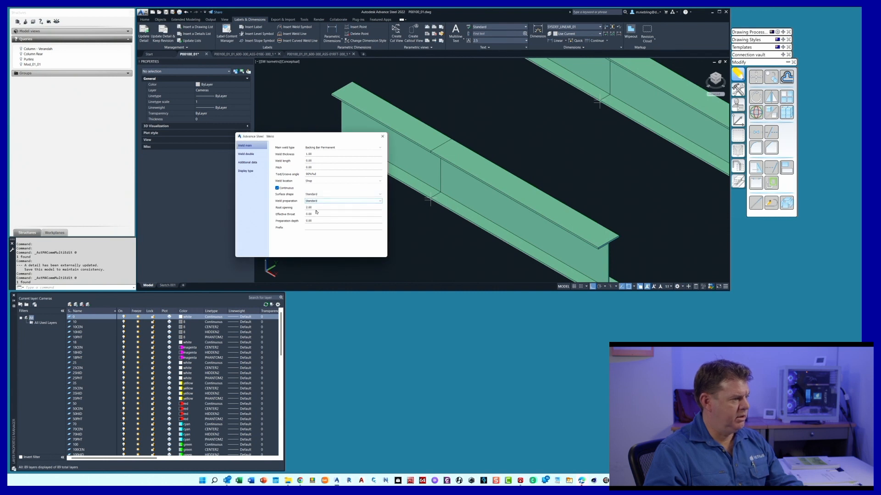
drag(315, 207, 276, 207)
Set the front beam joint's double weld to V-Butt with a weld thickness of 10 and a groove angle of %%d90
click(247, 154)
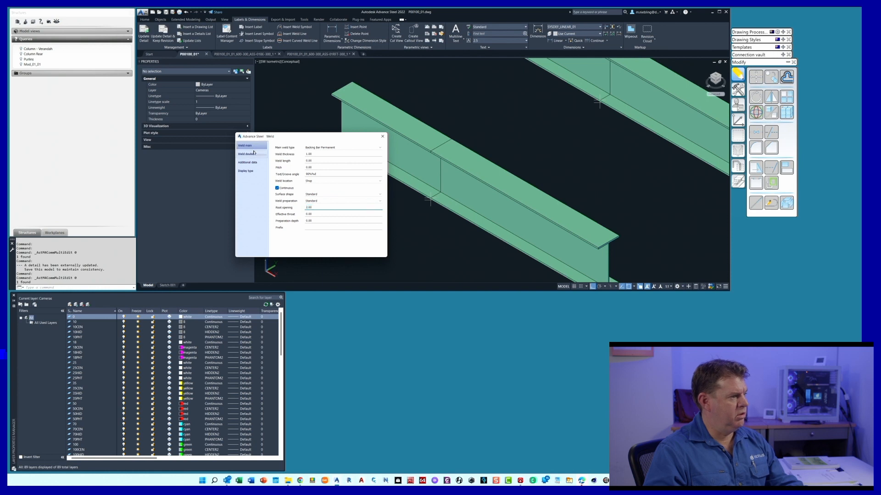
click(342, 148)
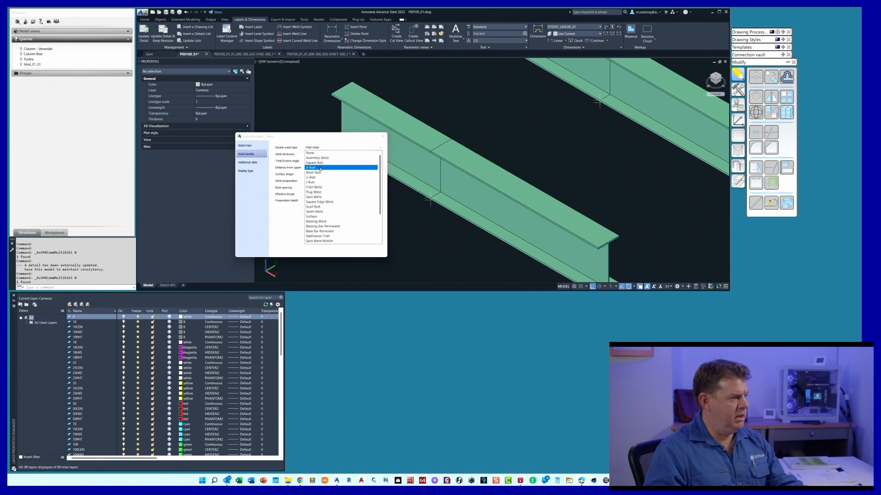
click(320, 168)
double_click(314, 155)
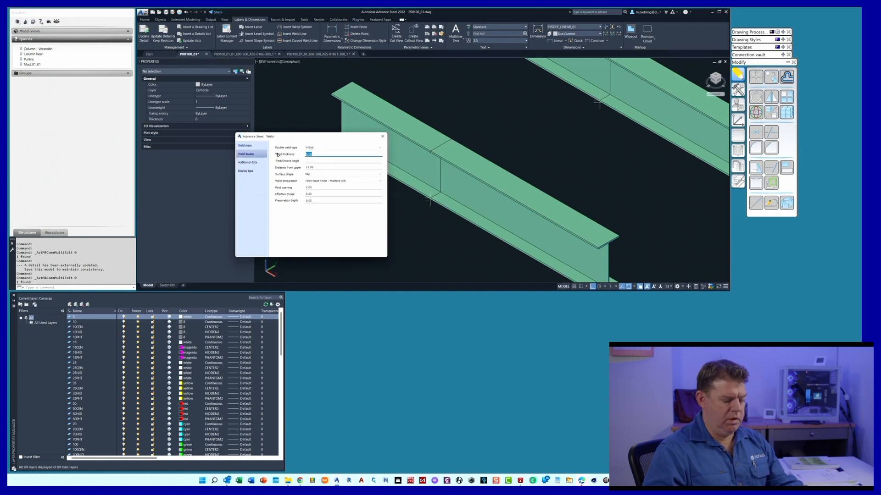
text(10)
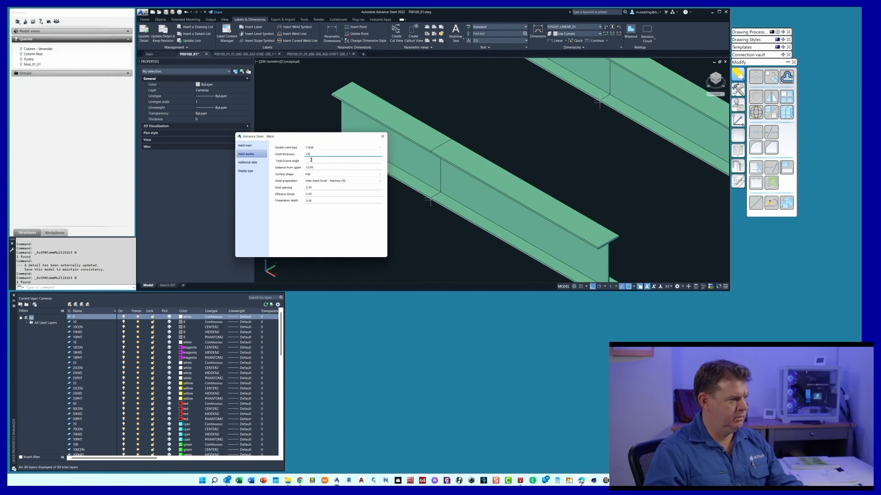
click(311, 160)
text(%%)
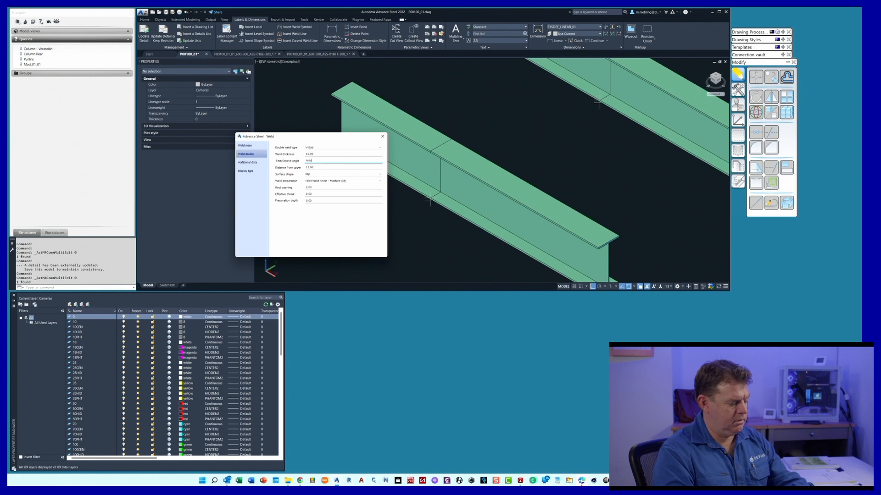
text(d90)
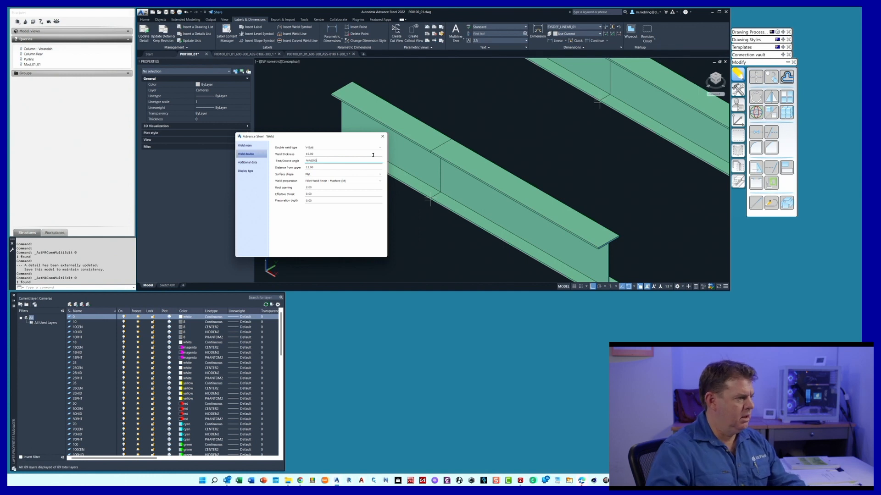
Set the main weld's groove angle to 0 and the double weld's groove angle to 90%%d
click(245, 145)
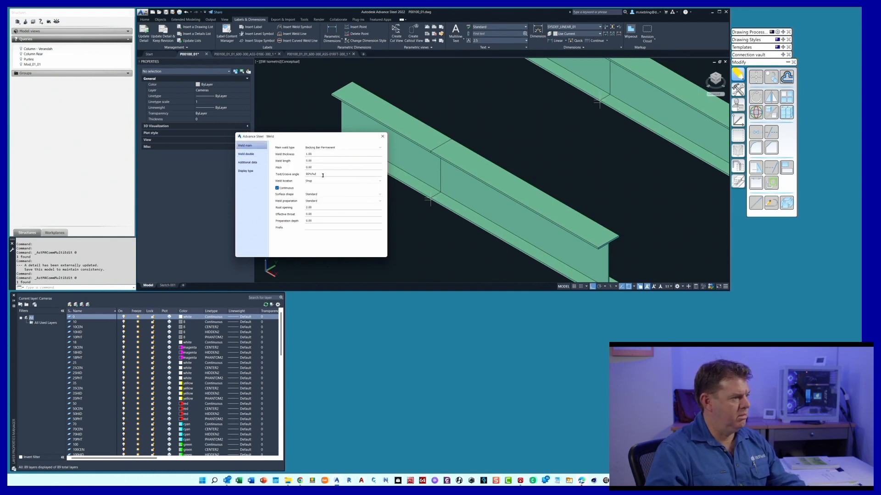
drag(323, 174, 295, 173)
text(0)
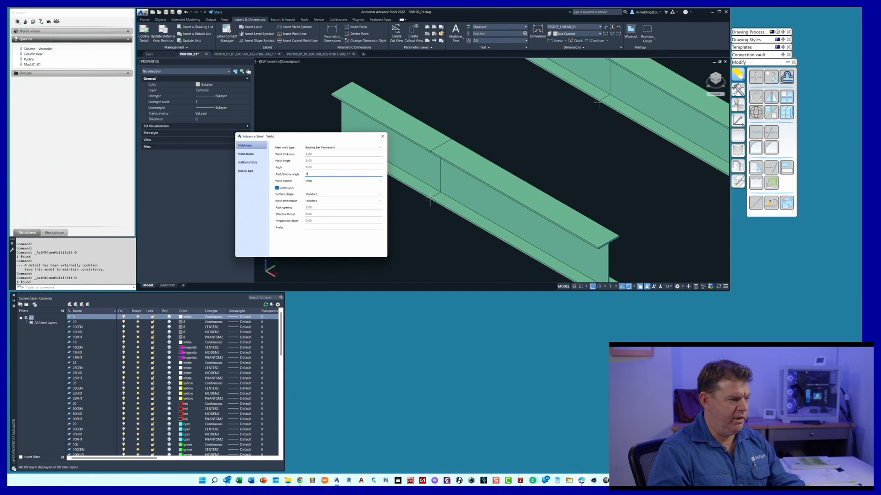
click(247, 154)
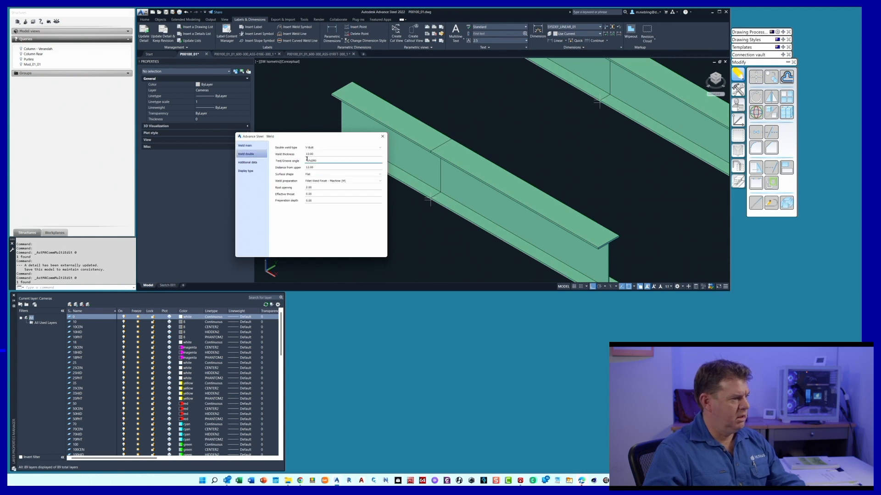
text(90)
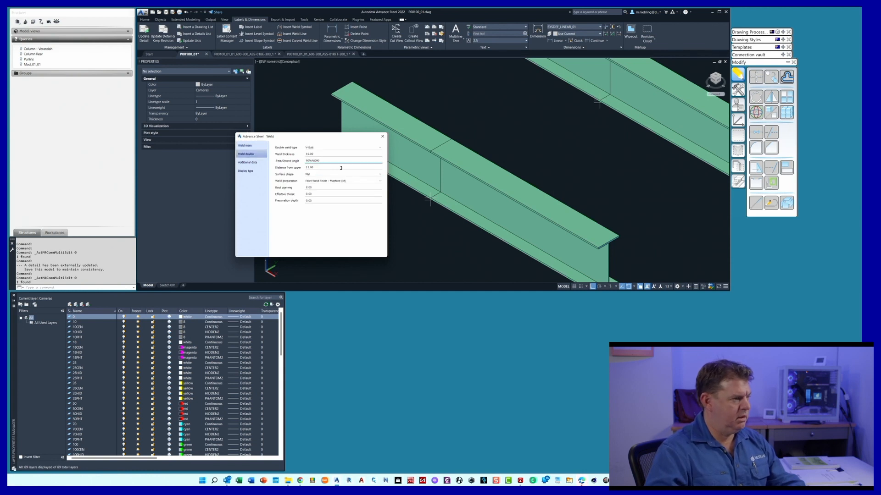
click(324, 159)
key(BackSpace)
key(BackSpace)
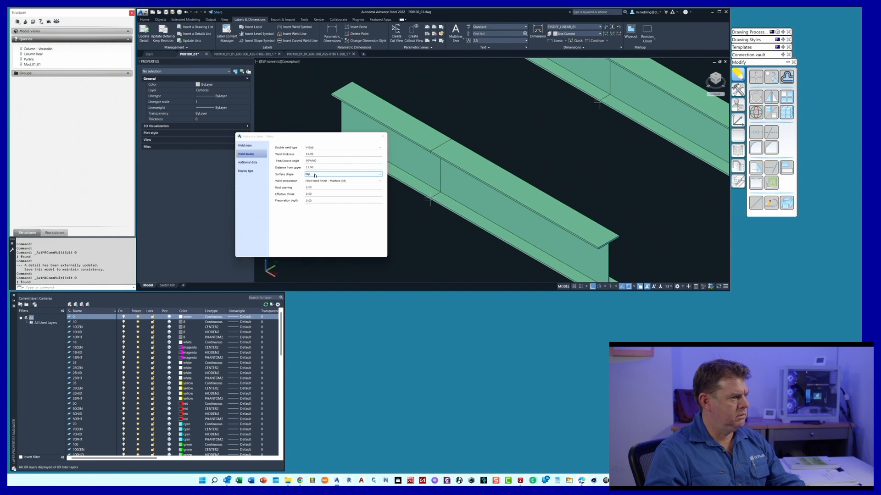
Set the double weld's preparation to Groove Weld Finish - Grind (G)
click(325, 181)
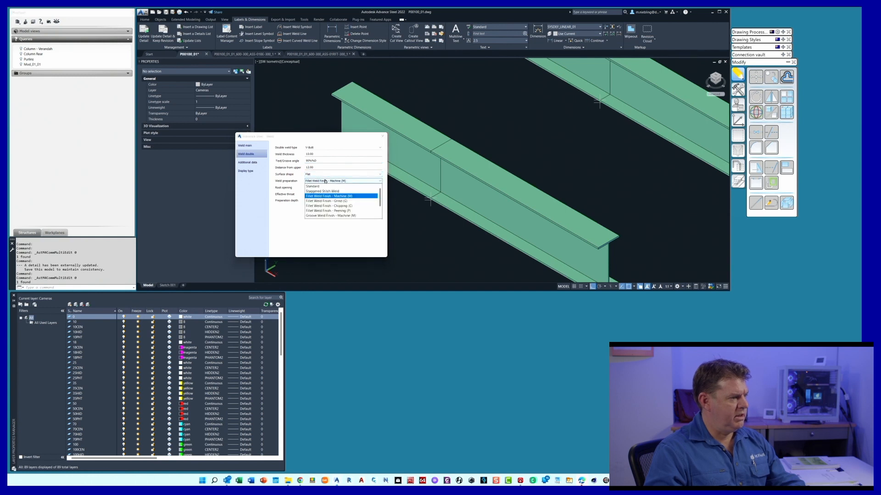
scroll(336, 204, down, 2)
click(332, 204)
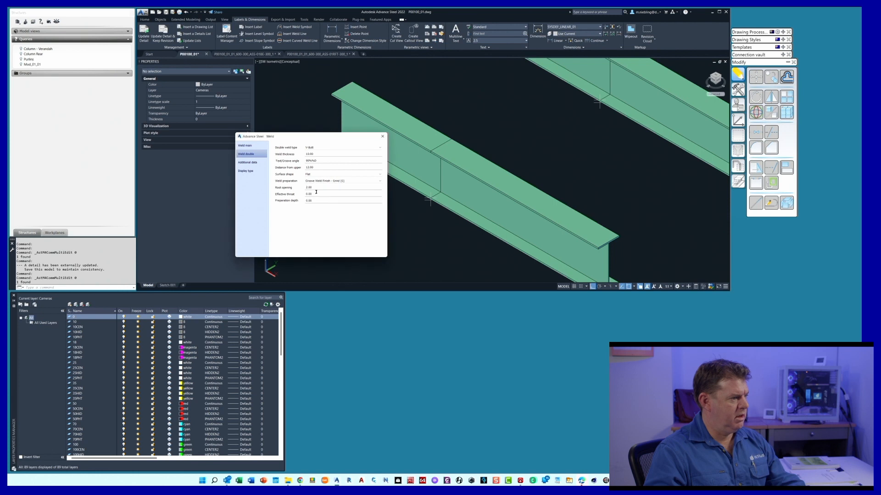
Set the main weld's root opening to 0, check the additional data and close the weld properties
click(314, 188)
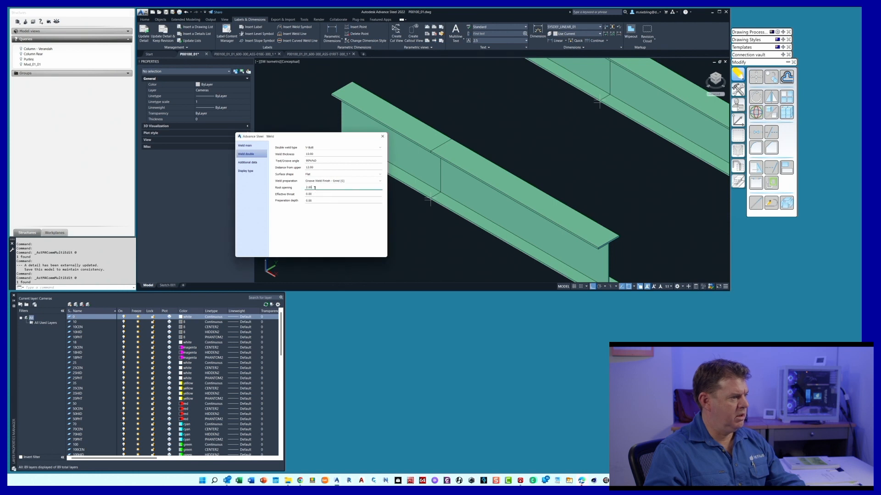
click(245, 145)
double_click(305, 207)
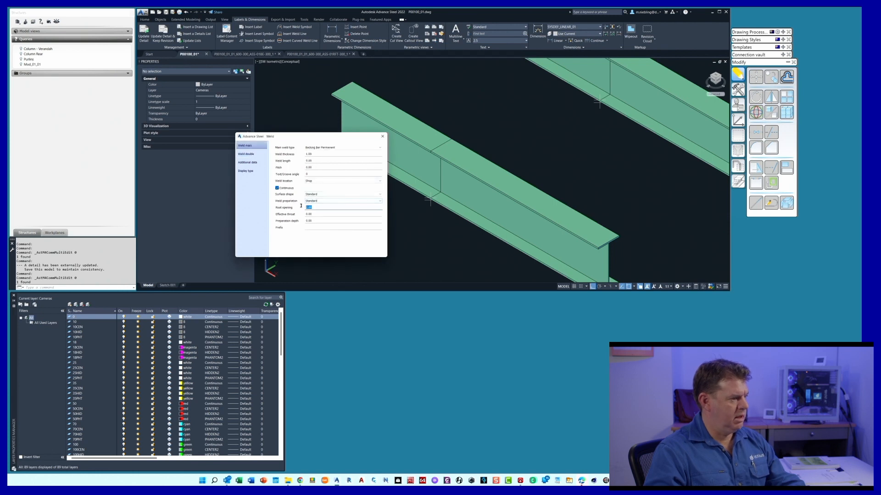
text(0)
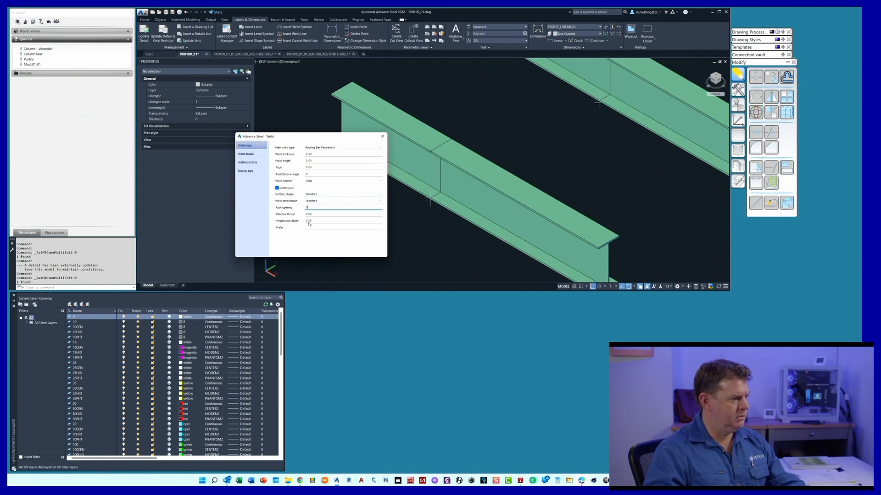
click(251, 164)
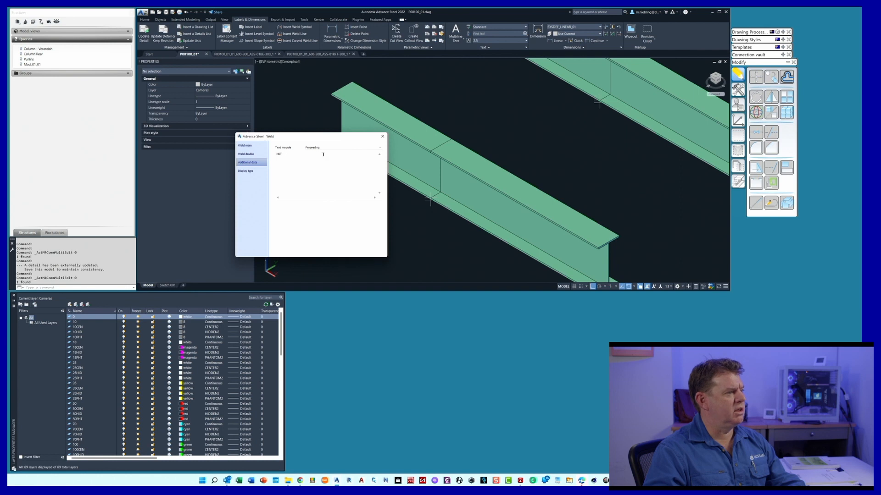
click(382, 137)
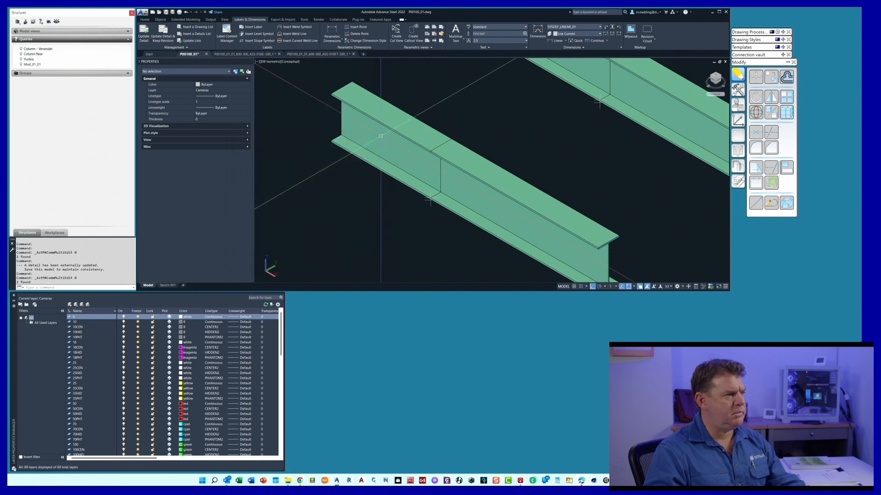
Switch to the ASS-01RFT-300_1 drawing, update the detail view containing the weld symbol and select the redrawn symbol
click(316, 53)
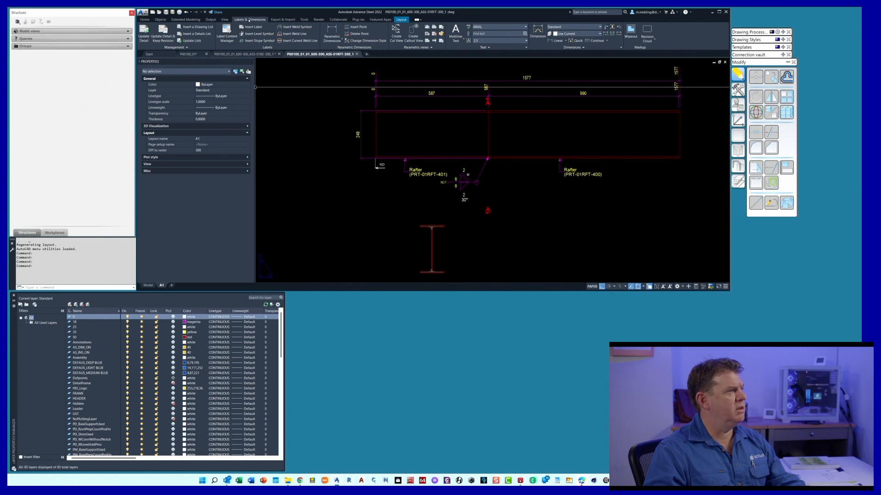
click(145, 32)
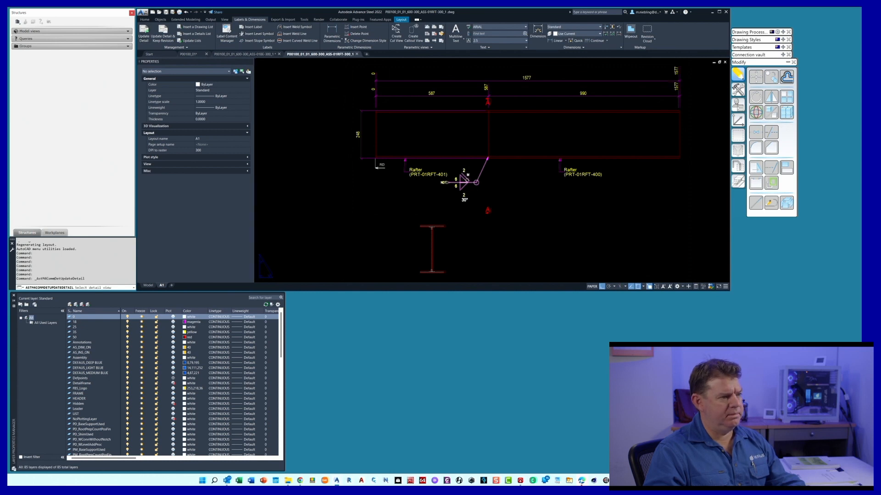
click(467, 179)
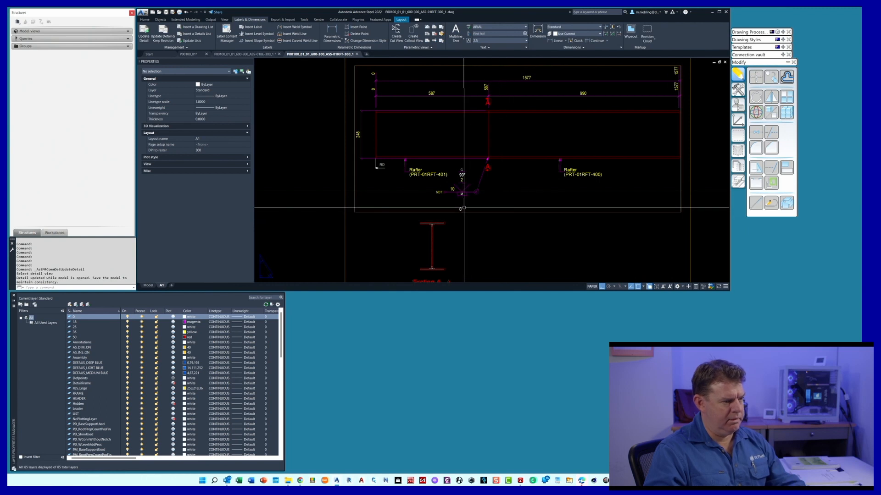
click(462, 181)
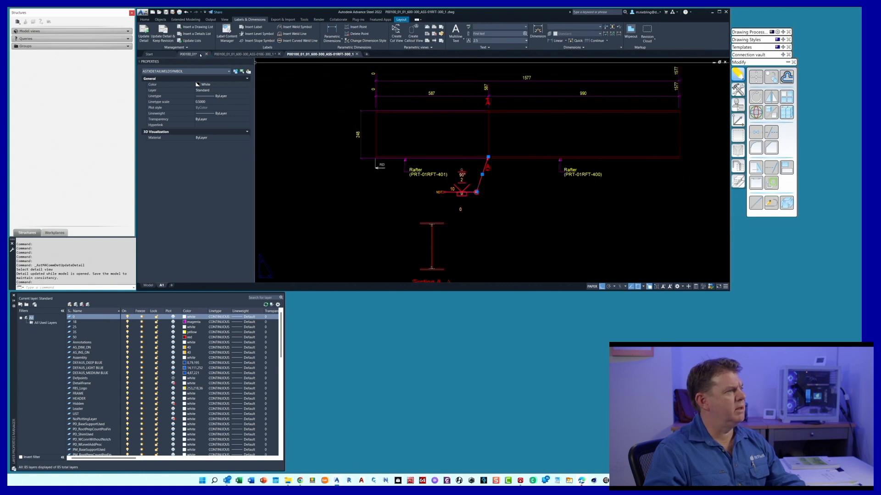
In the P00100_01 model, clear the main groove angle of the front beam joint's weld
click(190, 54)
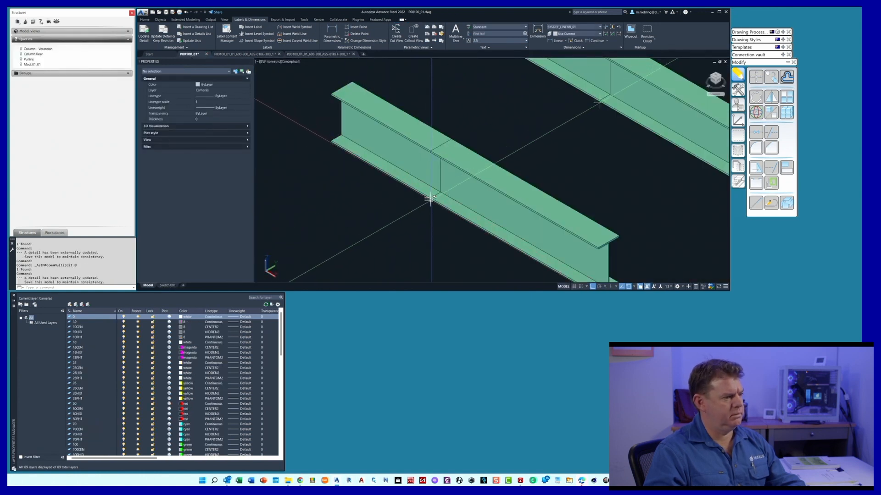
double_click(430, 200)
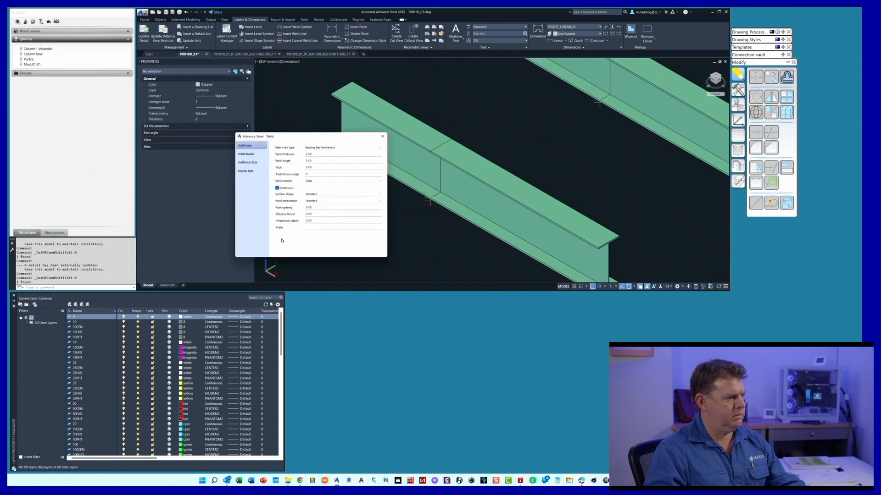
key(BackSpace)
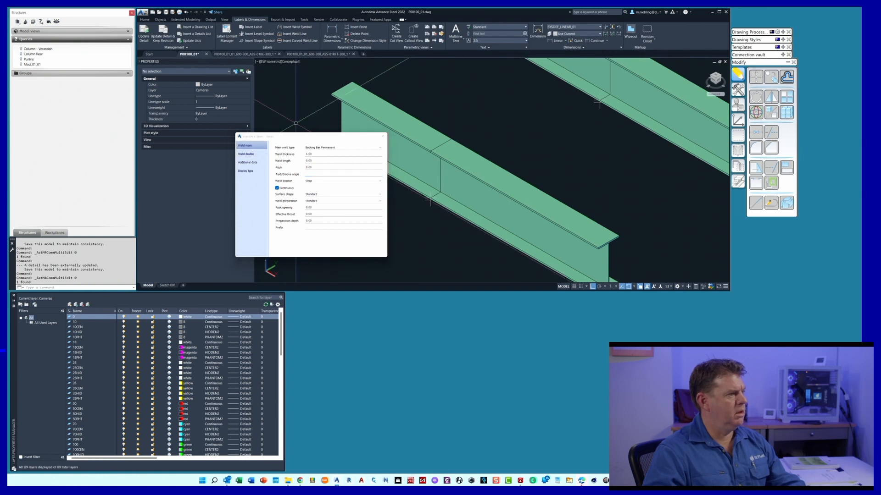
click(382, 136)
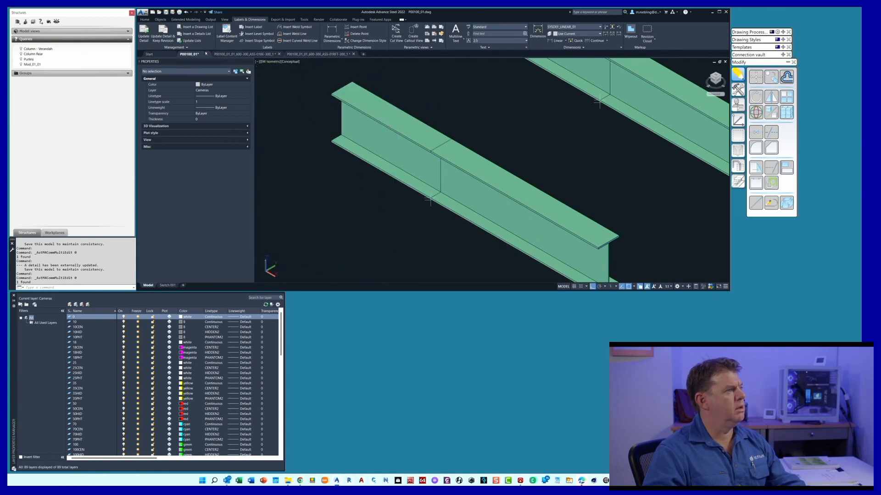
Update the detail view in the ASS-01RFT-300_1 drawing again and inspect the weld symbol below the rafter joint
click(312, 55)
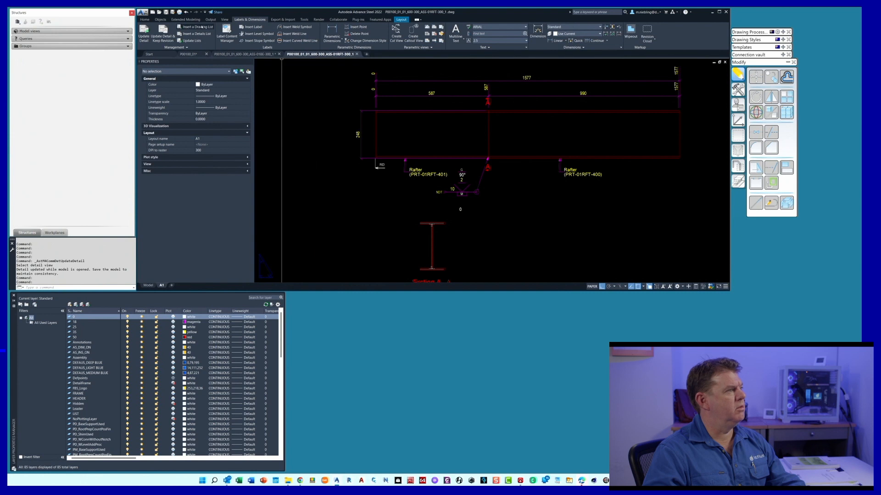
click(144, 33)
click(472, 193)
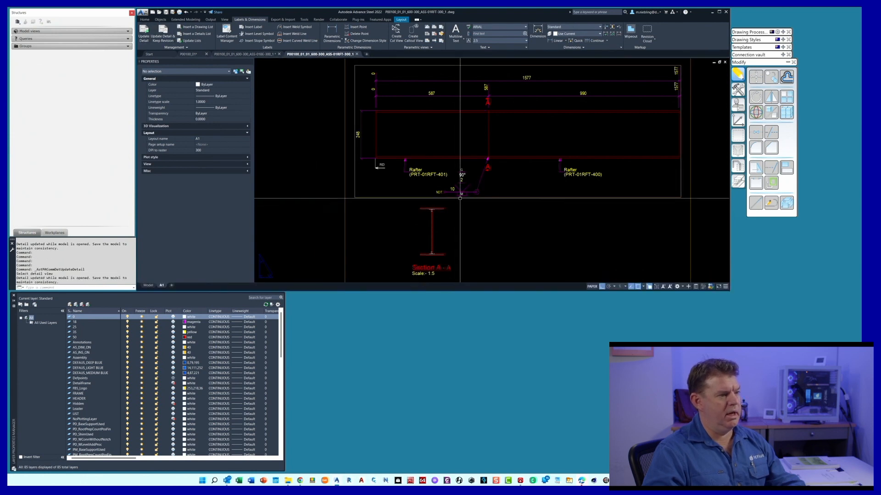
scroll(463, 196, up, 2)
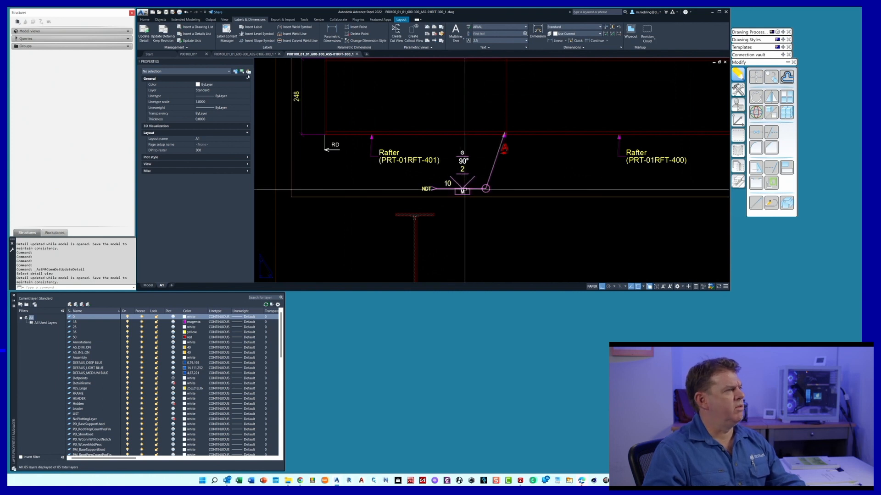
In the P00100_01 model, change the front beam joint's main weld type to Back Bar Removed
click(192, 54)
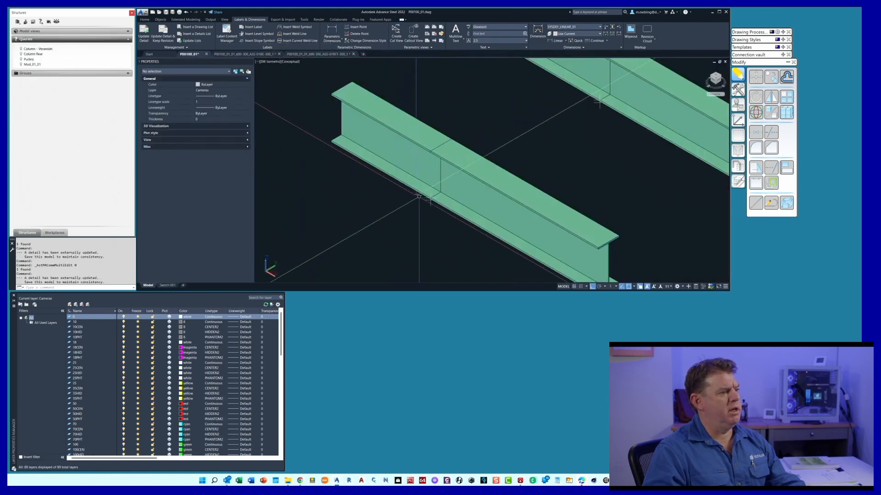
double_click(430, 200)
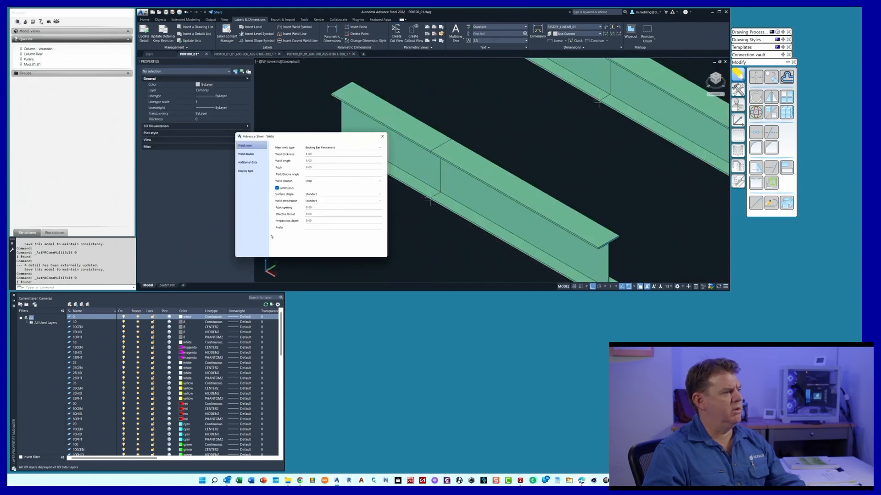
click(331, 148)
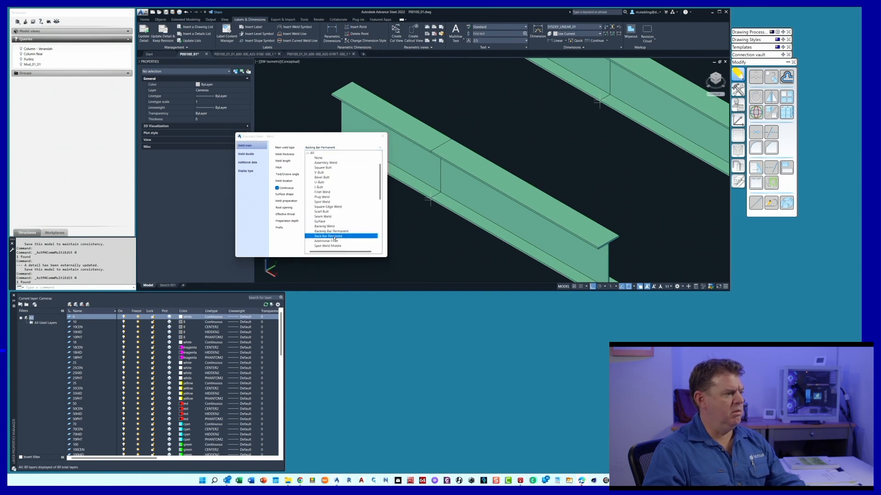
click(335, 237)
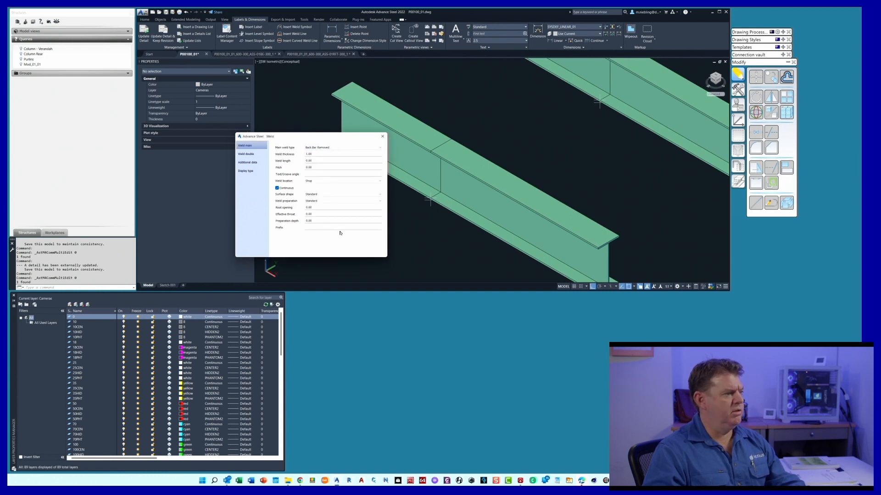
click(382, 136)
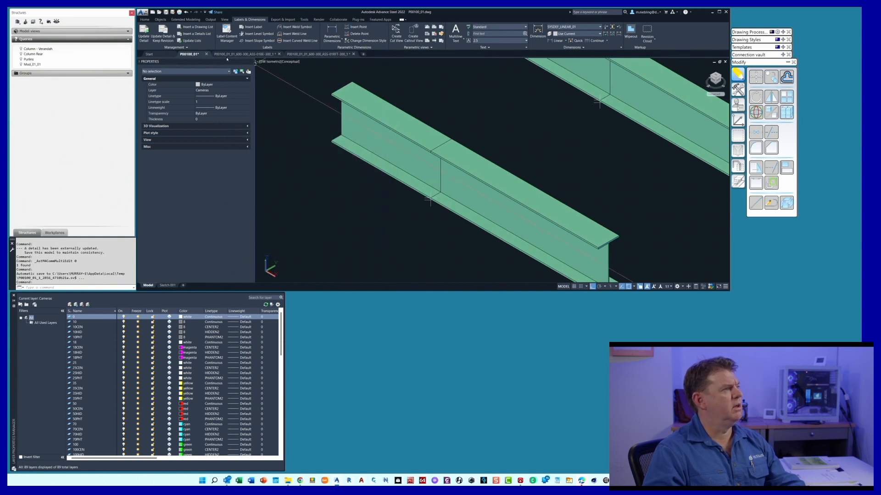
Return to the ASS-01RFT-300_1 drawing and update its rafter detail view to reflect the changed main weld type
click(316, 55)
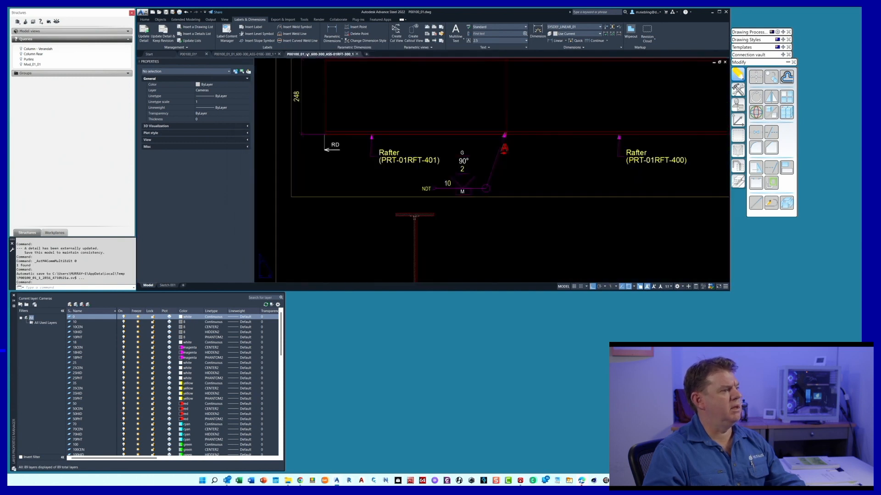
click(144, 37)
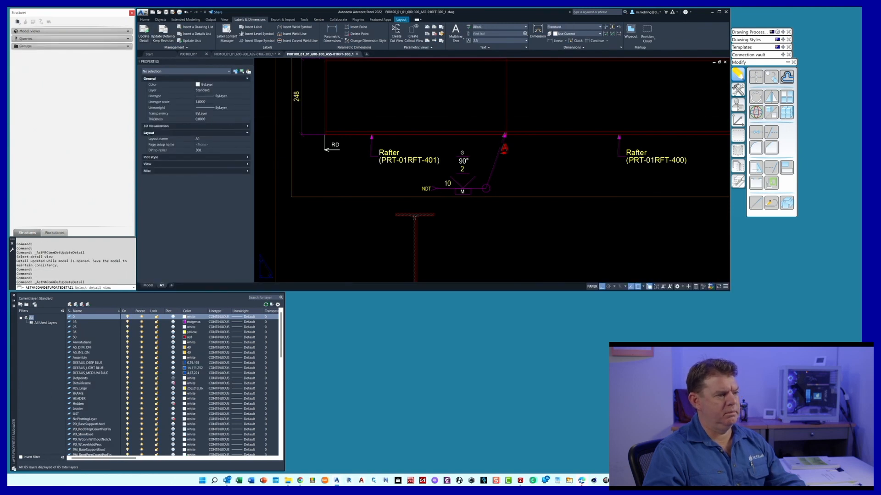
click(438, 188)
scroll(436, 190, down, 5)
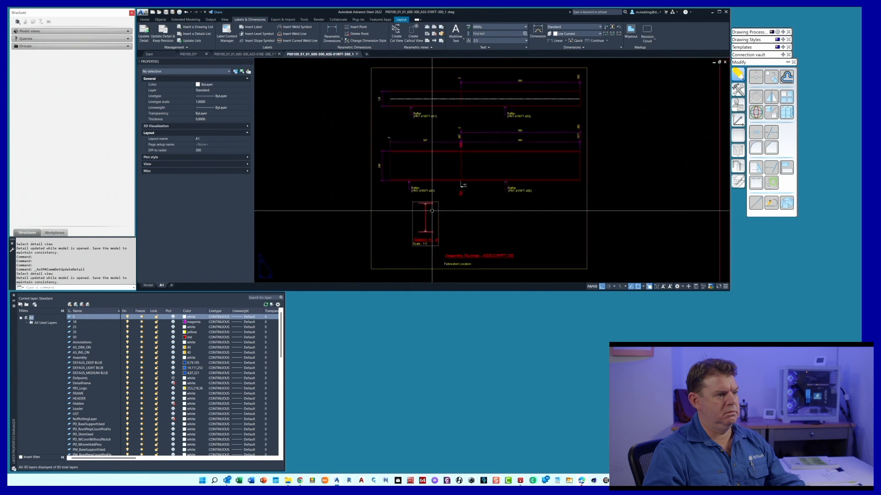
In the P00100_01 model, review the main and double weld settings of the front beam joint's weld
key(ctrl+Tab)
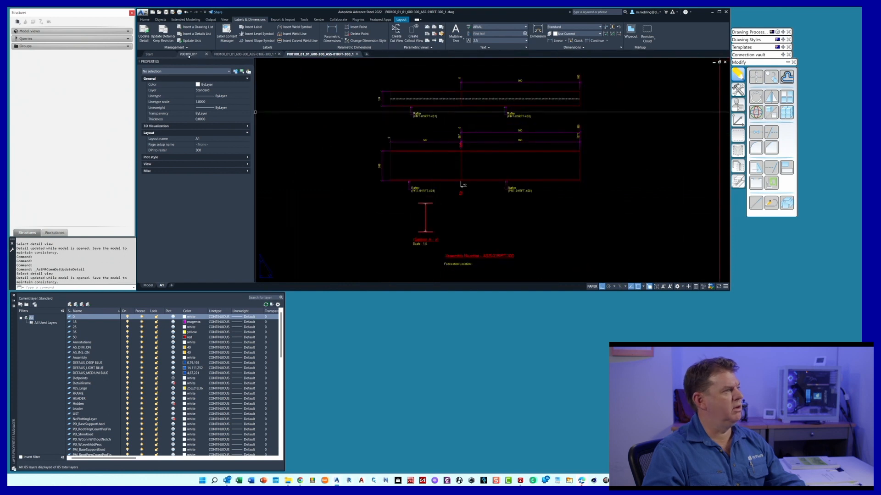
double_click(430, 199)
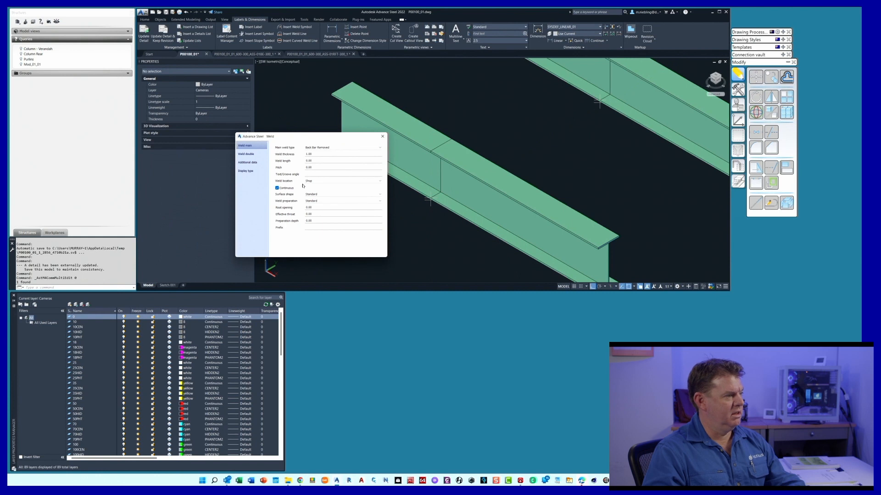
click(316, 181)
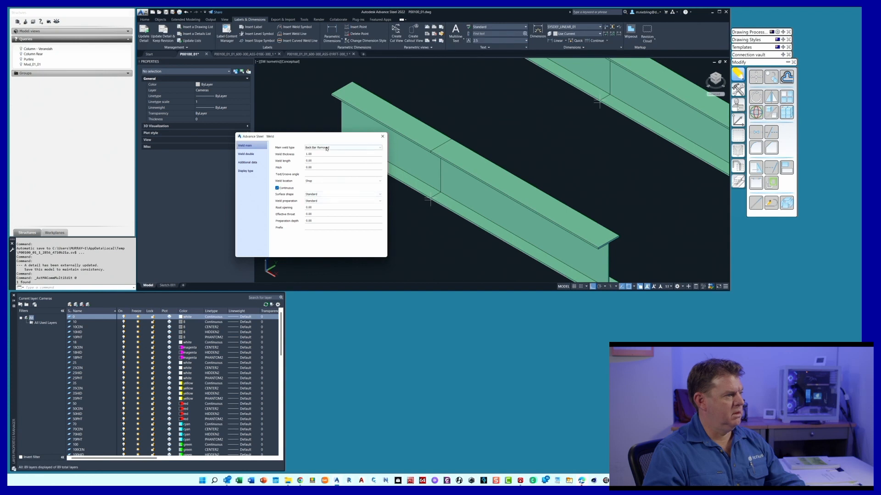
click(249, 155)
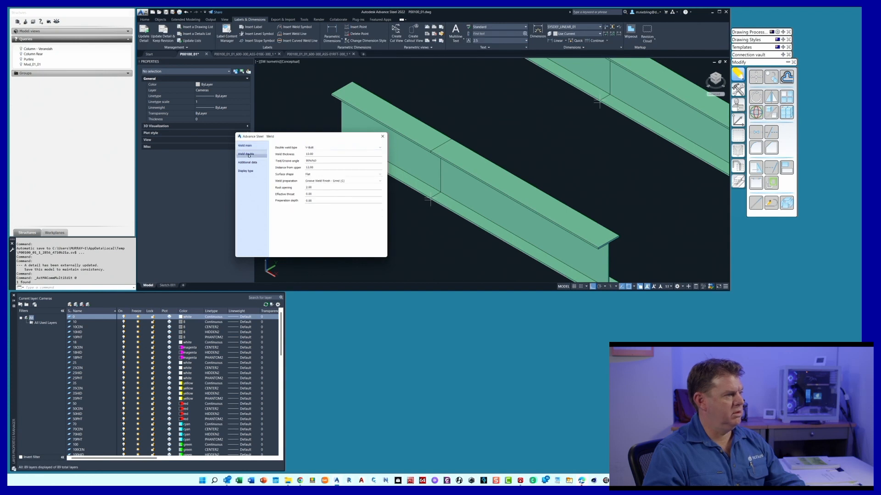
click(383, 137)
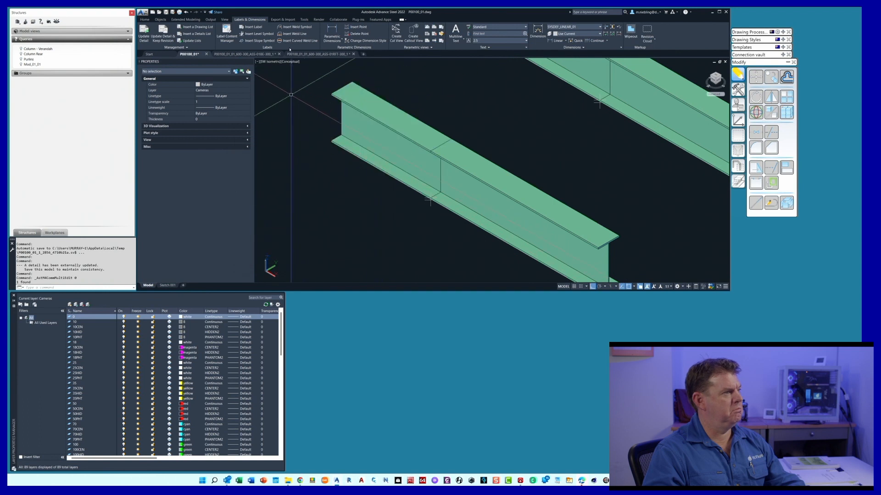
Update the rafter detail view in the ASS-01RFT-300_1 drawing once more
click(331, 54)
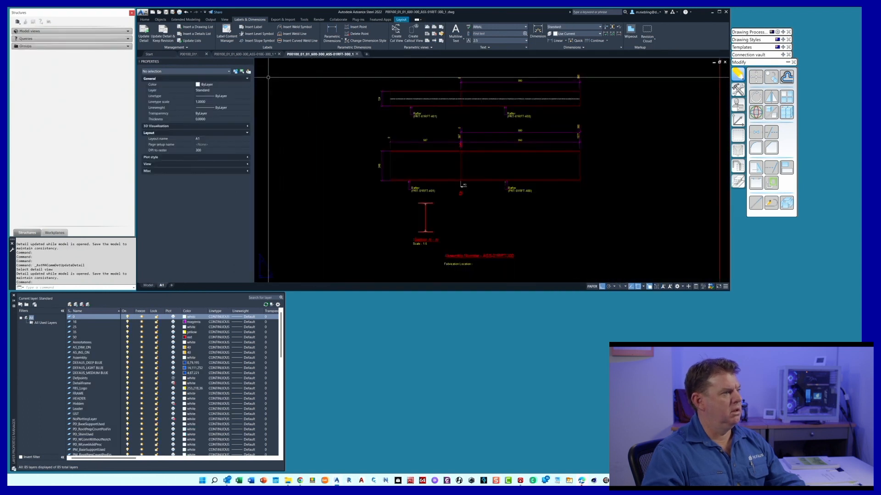
click(144, 34)
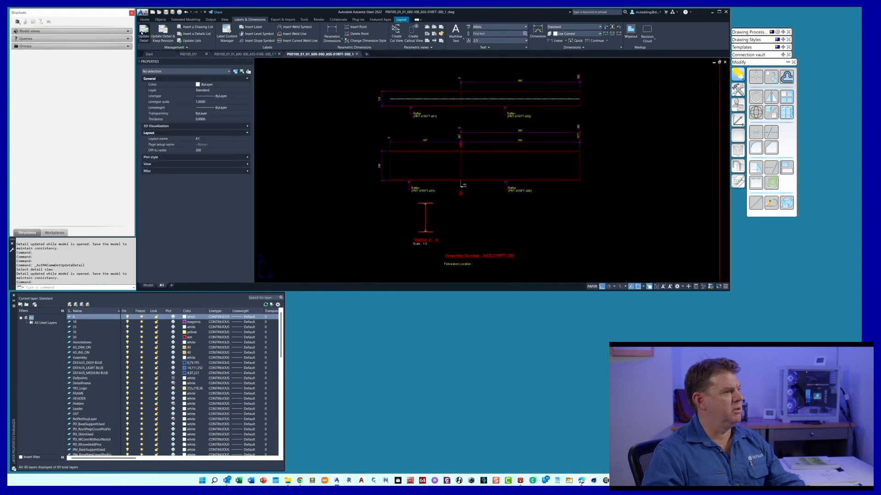
click(426, 150)
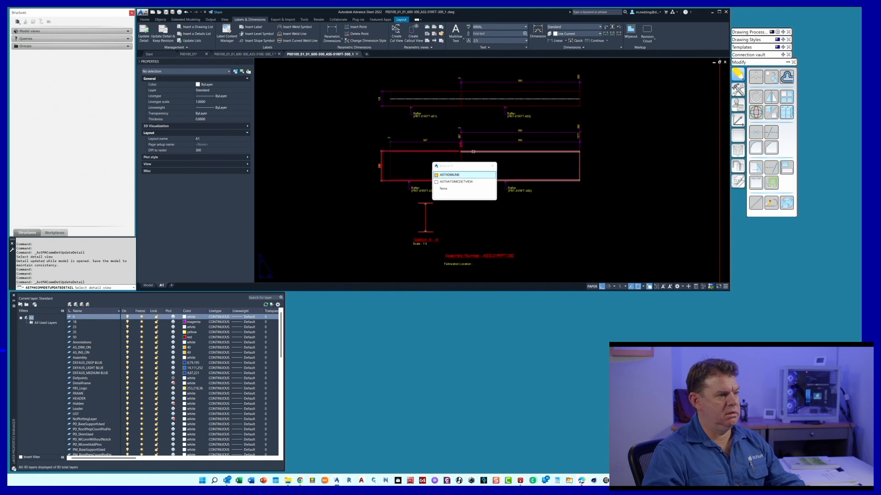
click(455, 182)
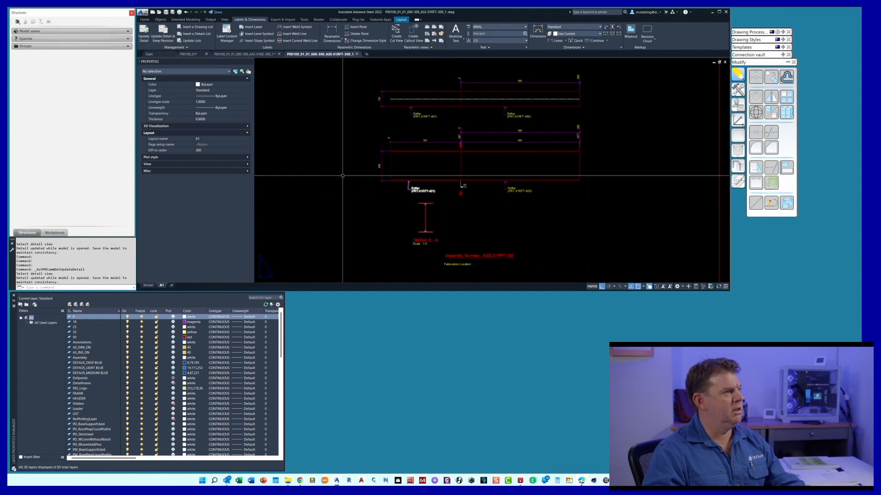
Close the ASS-01RFT-300_1 and ASS-01BE-300_1 detail drawings without saving their changes
click(356, 54)
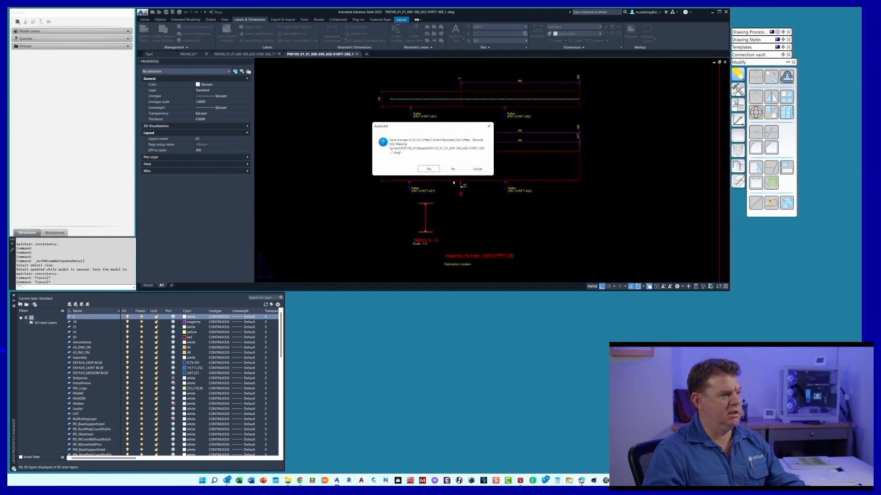
click(452, 168)
click(477, 168)
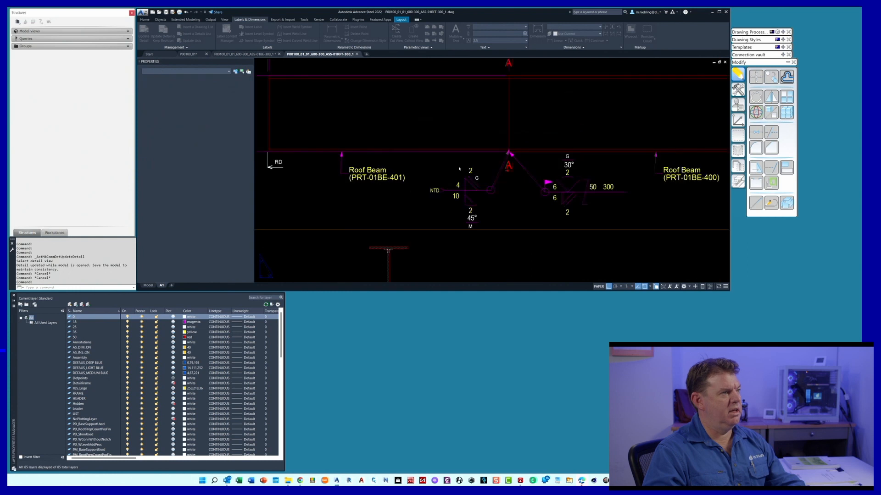
click(284, 54)
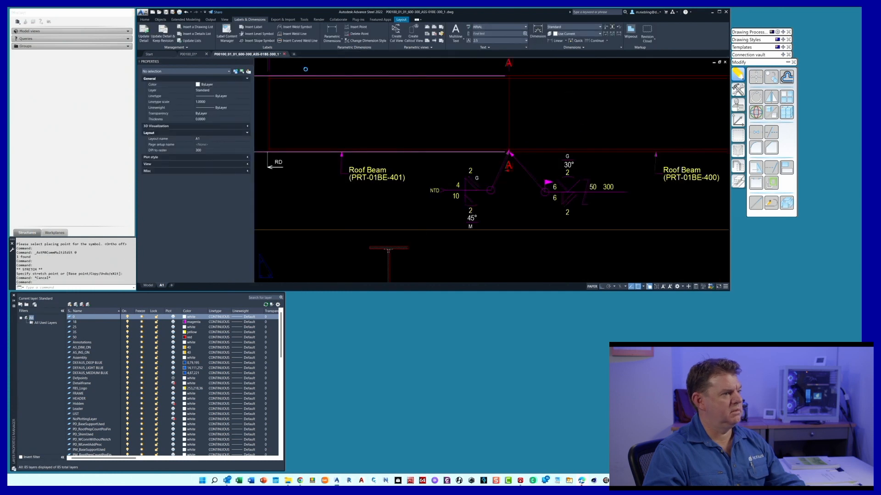
click(453, 168)
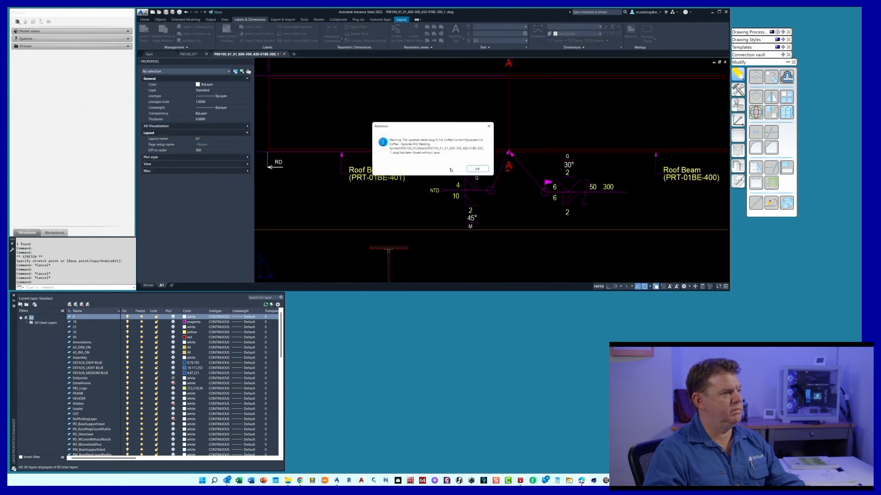
click(476, 169)
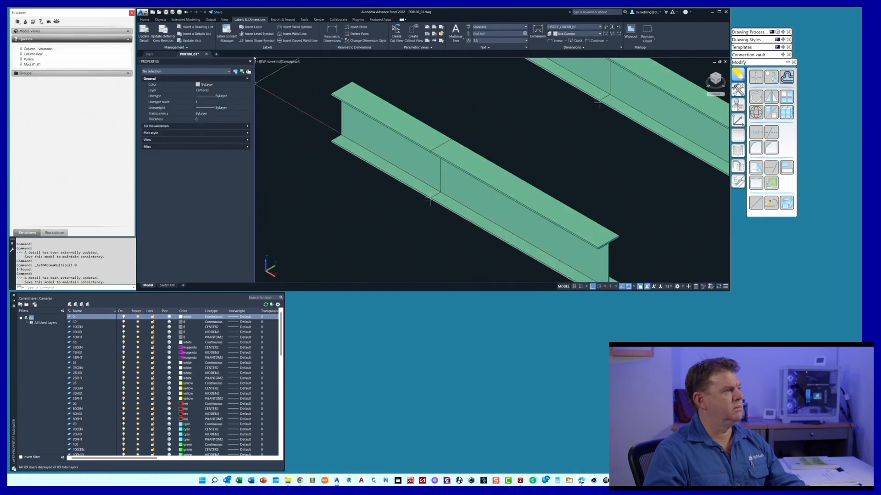
Delete all detail drawings of the P00100_01 model through the Document Manager
scroll(196, 20, up, 2)
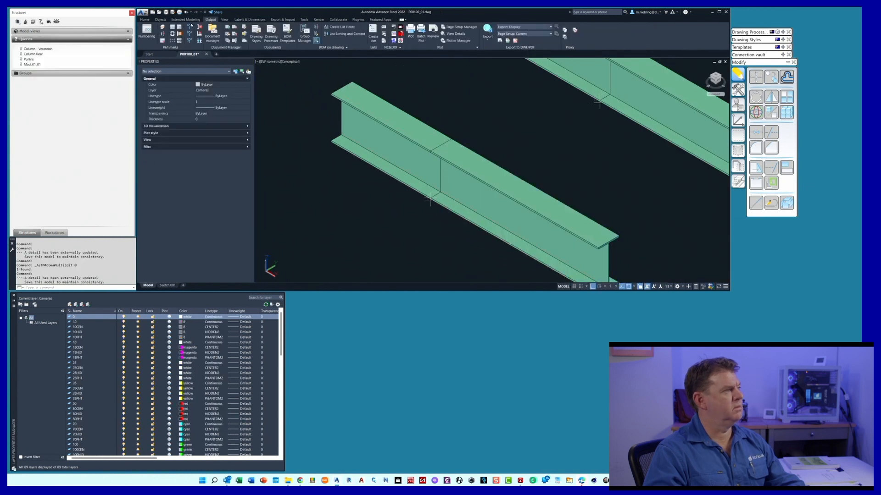
click(212, 32)
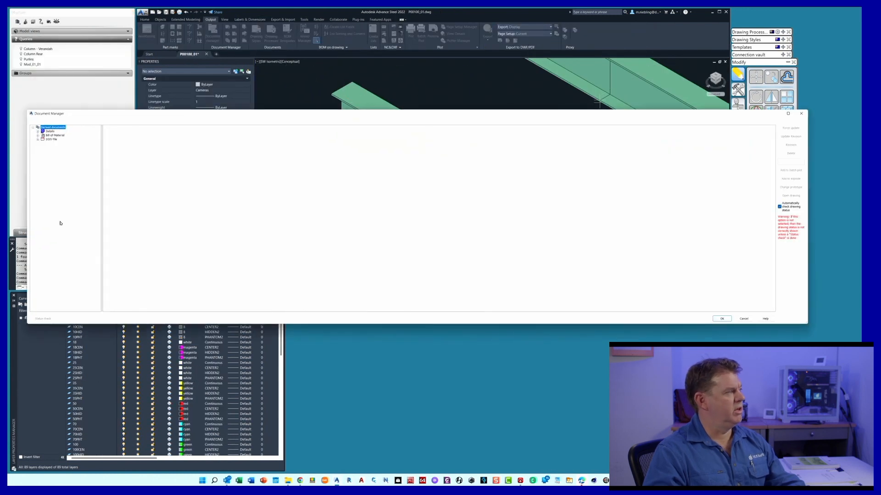
click(50, 132)
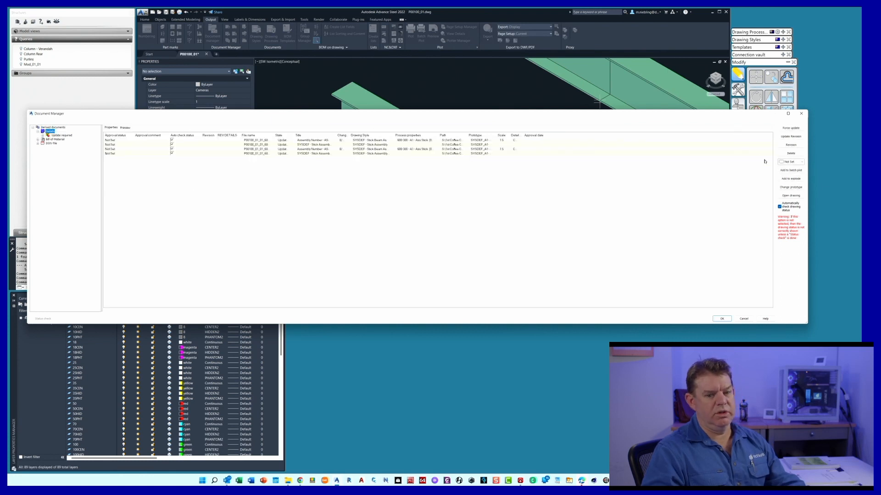
click(790, 153)
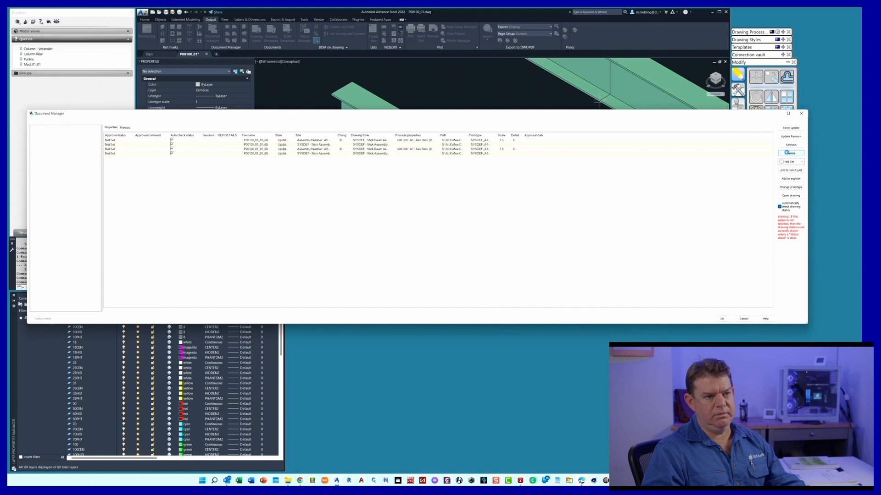
click(722, 318)
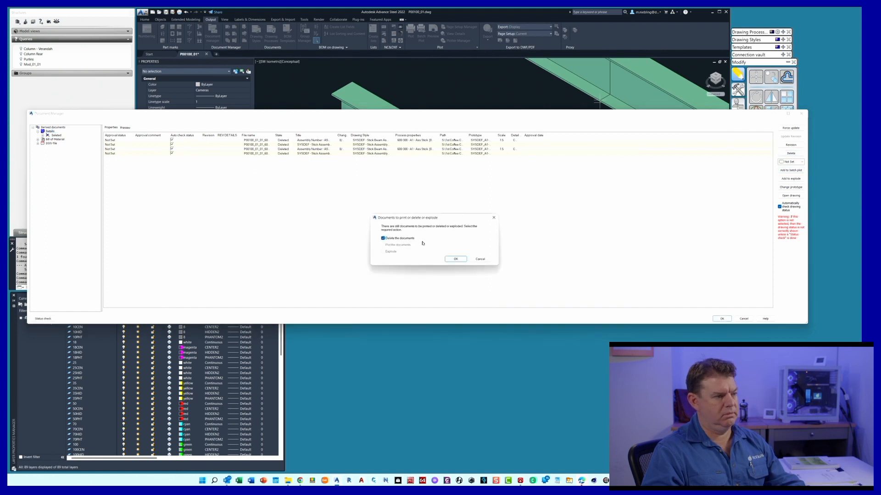
click(457, 259)
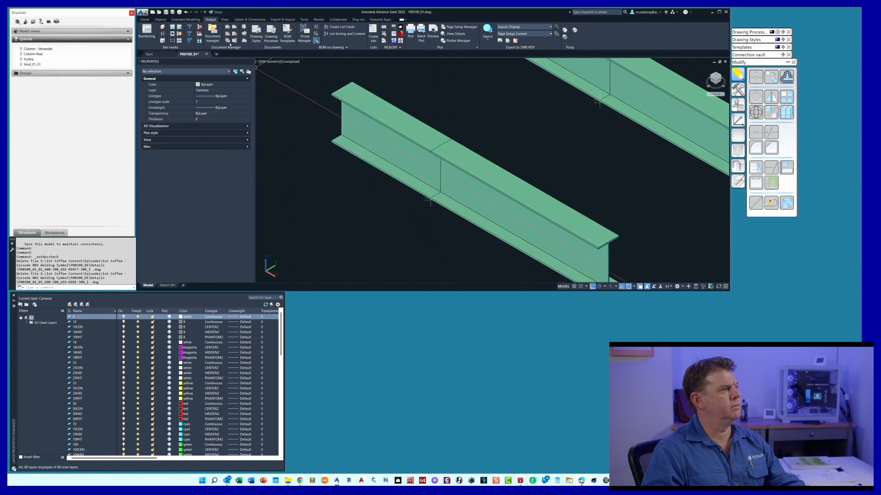
Run the 600-300 - A1 - Axo Stick assembly drawing process on the model with its default process properties
click(270, 36)
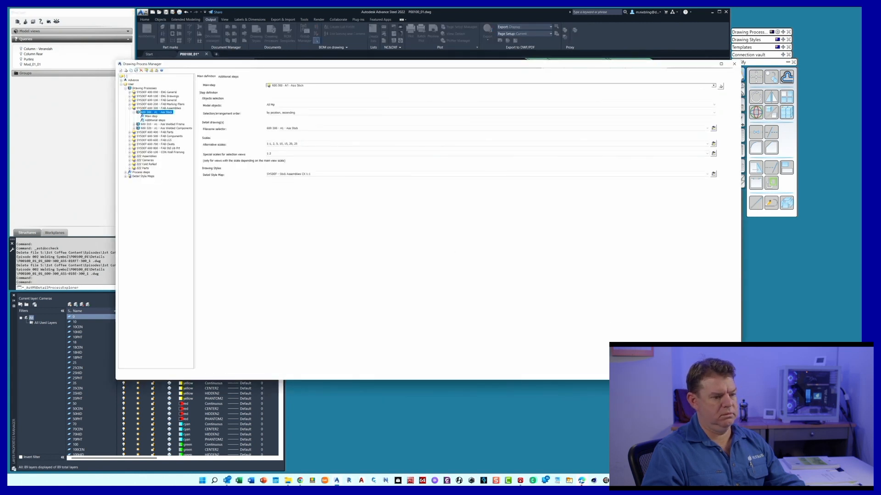
click(669, 374)
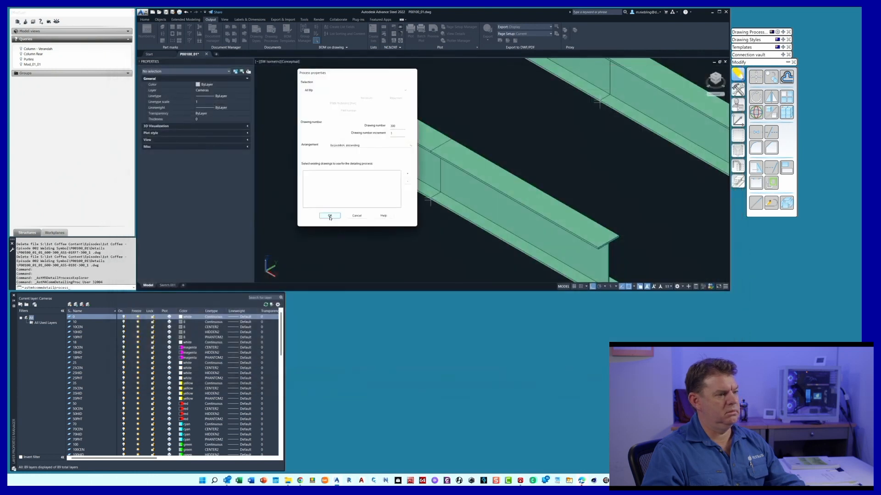
click(329, 217)
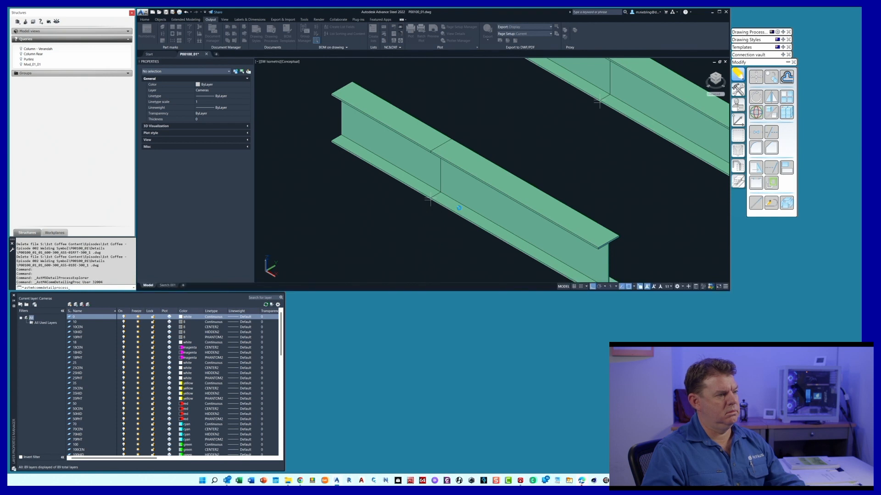
Open the assembly detail drawing of the front rafter from the model
click(475, 202)
right_click(478, 203)
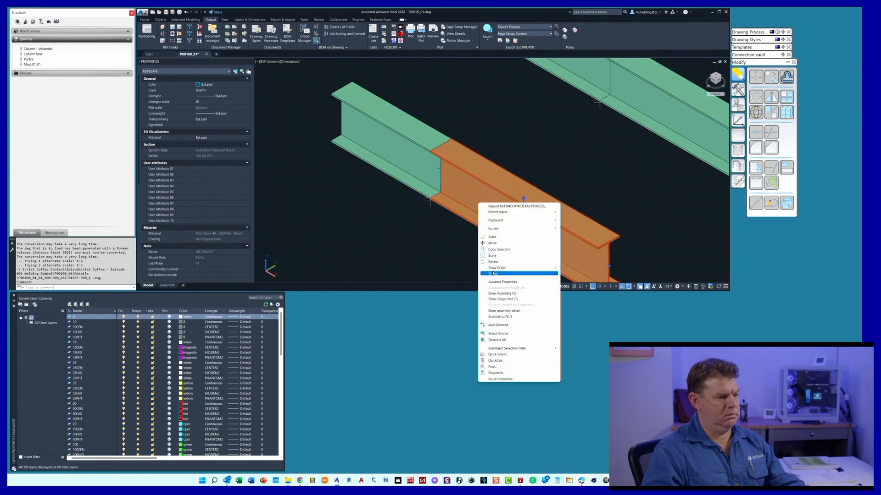
click(517, 311)
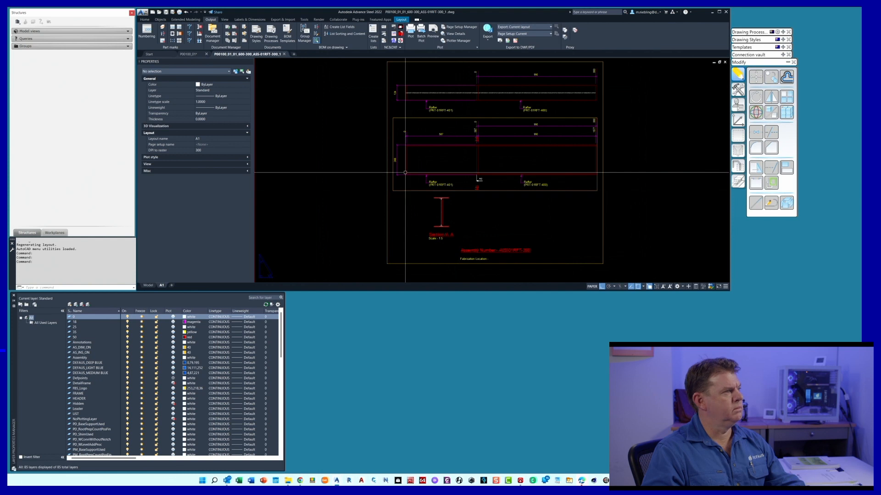
In the P00100_01 model, change the front beam joint's main weld type to Backing Bar Permanent
click(189, 54)
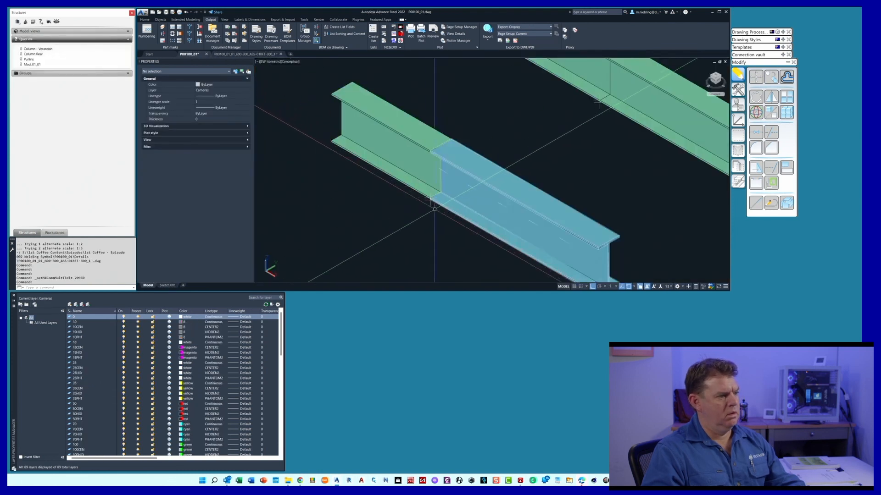
double_click(429, 199)
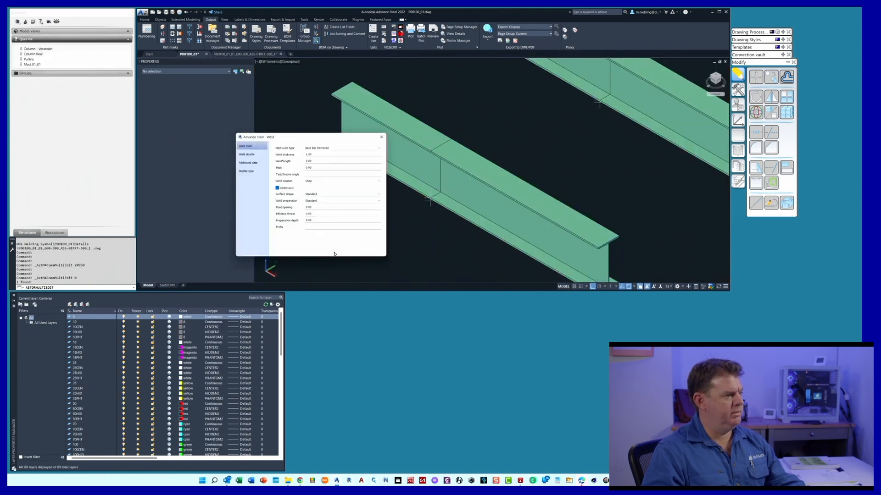
click(324, 148)
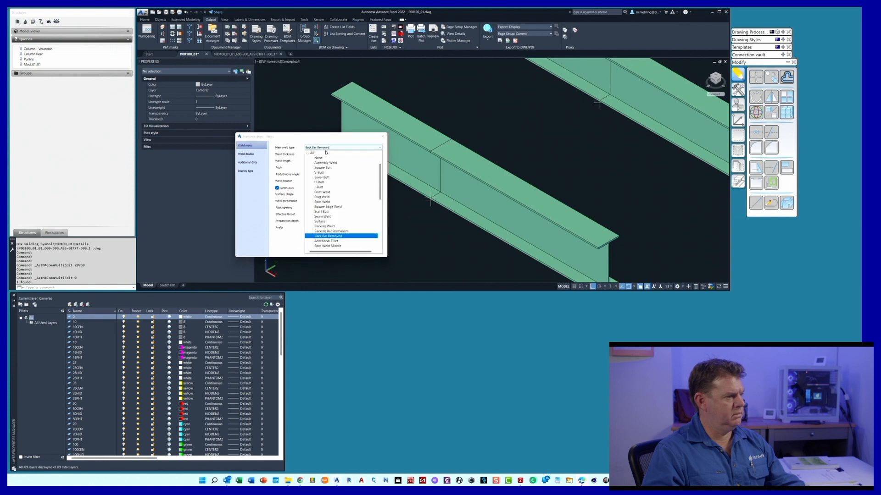
click(338, 231)
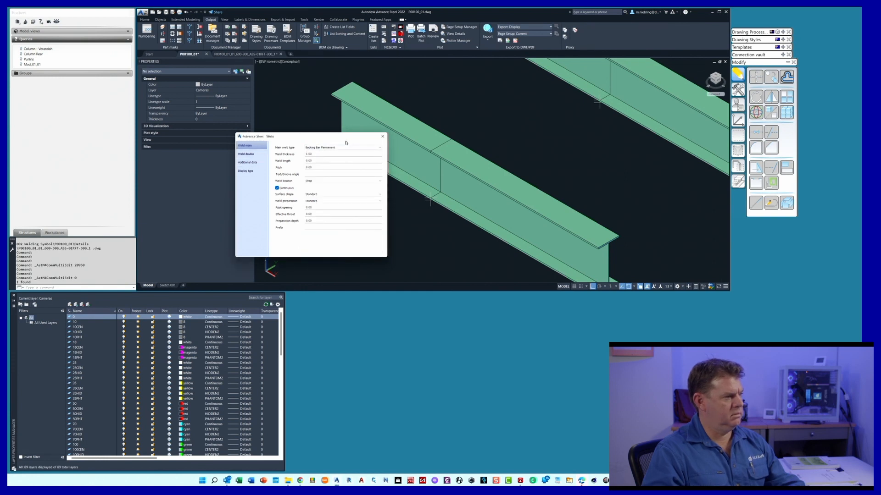
click(382, 136)
Return to the new ASS-01RFT-300_1 drawing and update the rafter detail view with the changed weld type
click(248, 53)
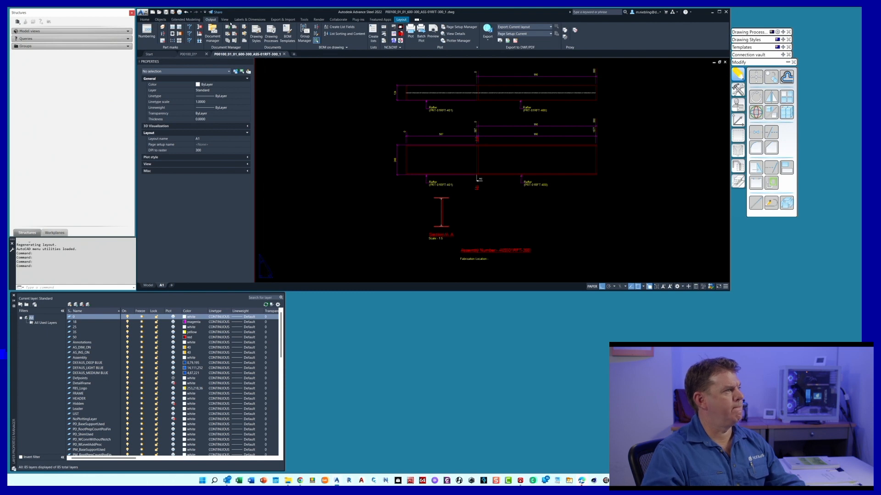
click(250, 19)
click(144, 33)
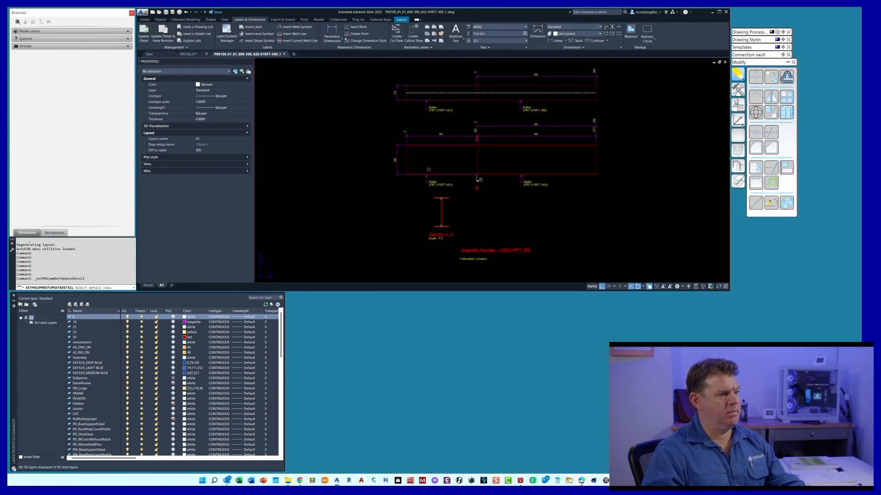
click(481, 173)
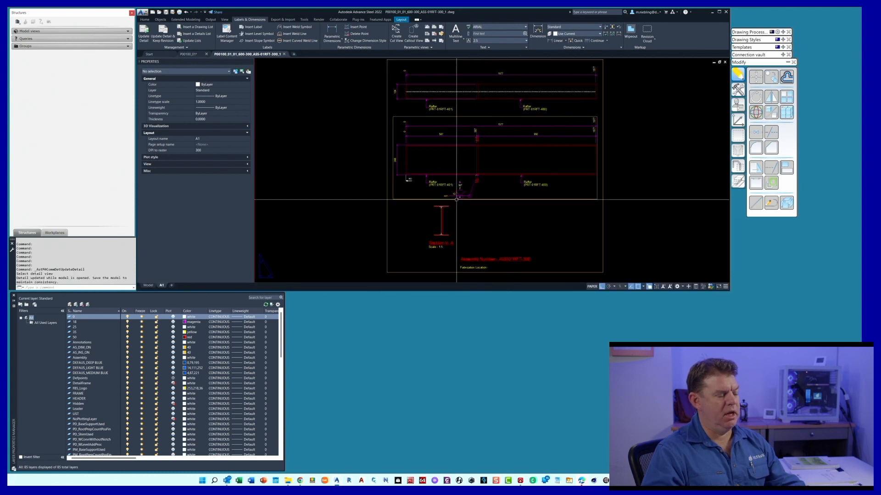
Move the weld symbol to the right below the rafter joint with ortho off, and inspect its backing bar notation
scroll(456, 200, up, 2)
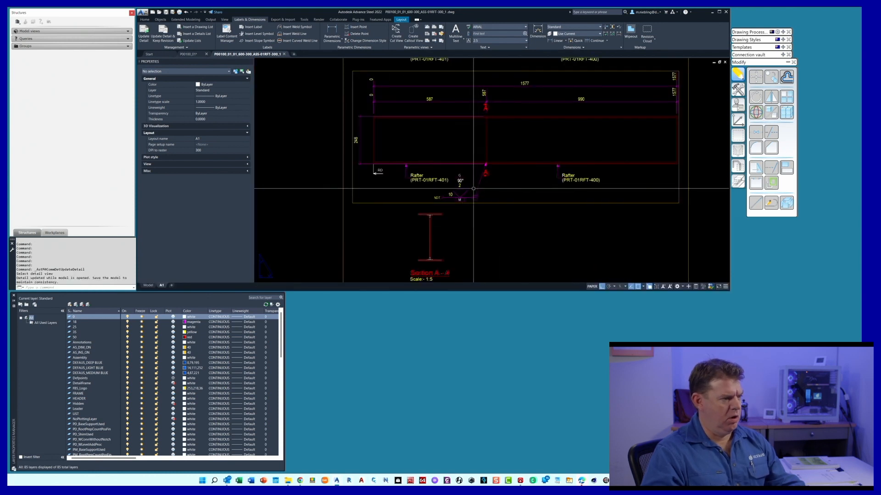
click(475, 196)
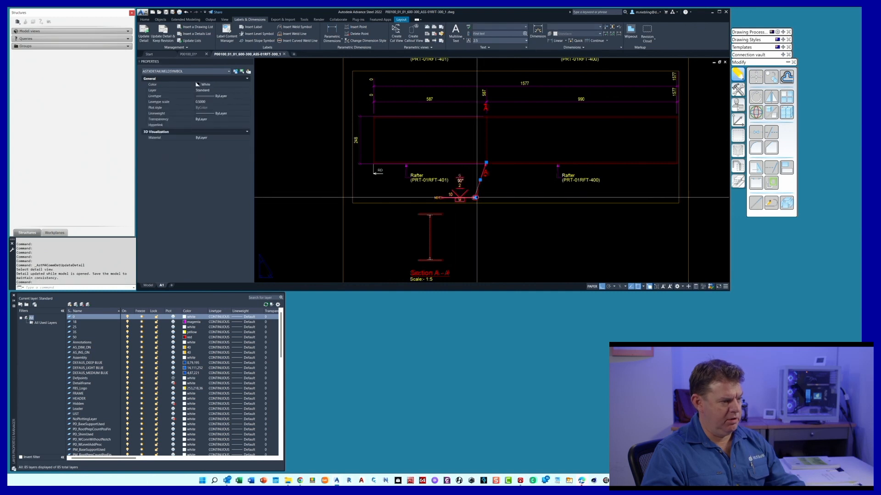
click(474, 197)
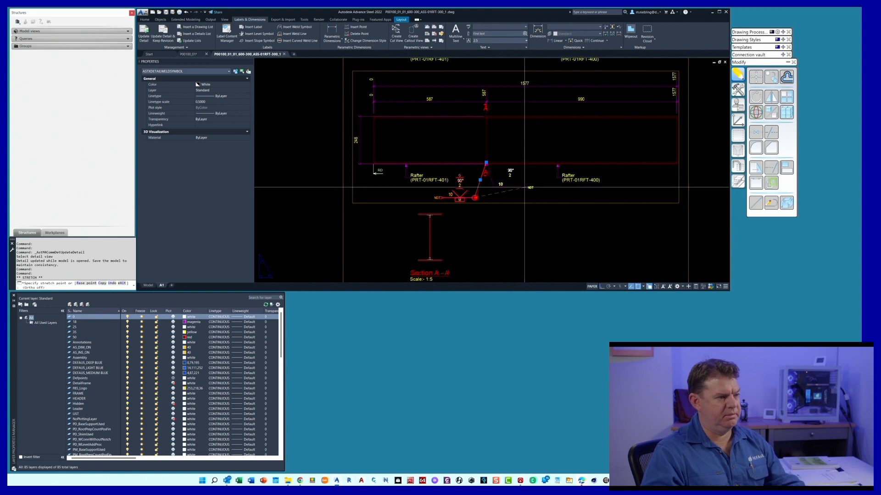
key(F8)
click(537, 199)
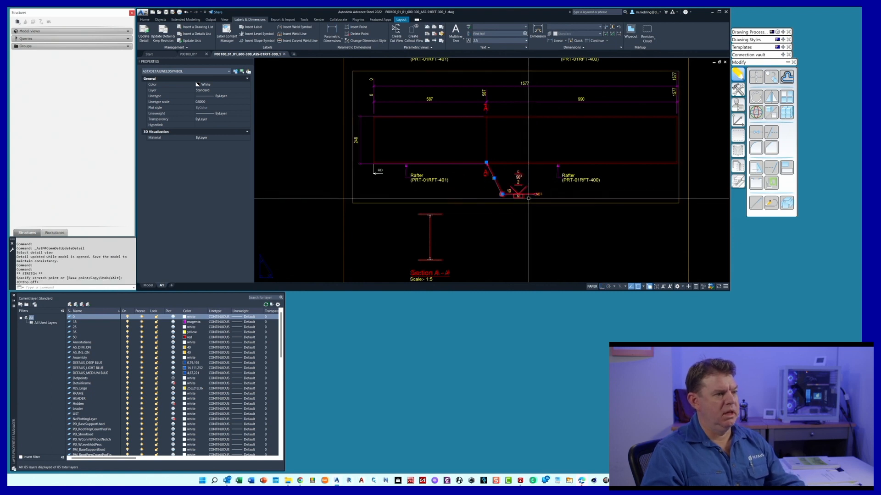
key(Escape)
scroll(523, 196, up, 3)
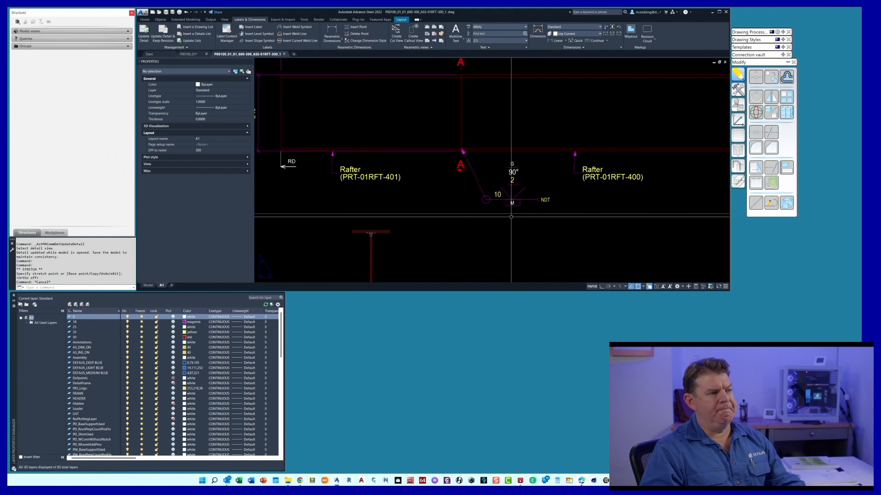
scroll(511, 217, down, 3)
scroll(500, 207, up, 3)
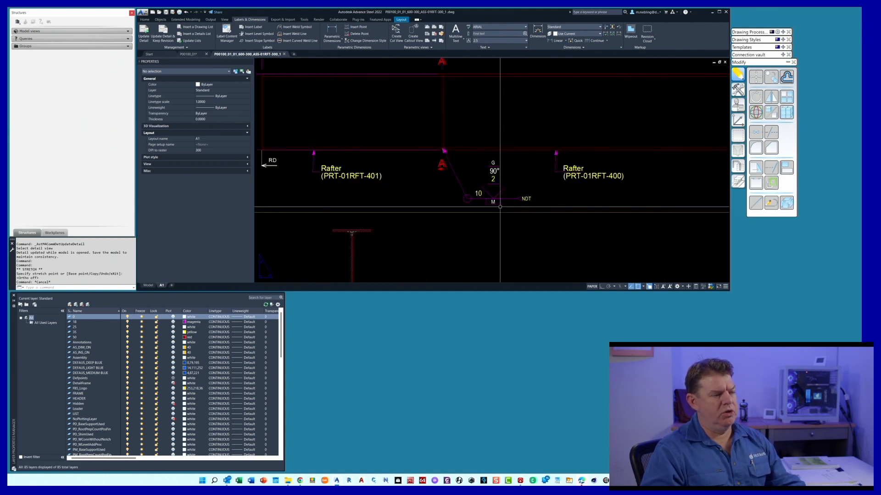